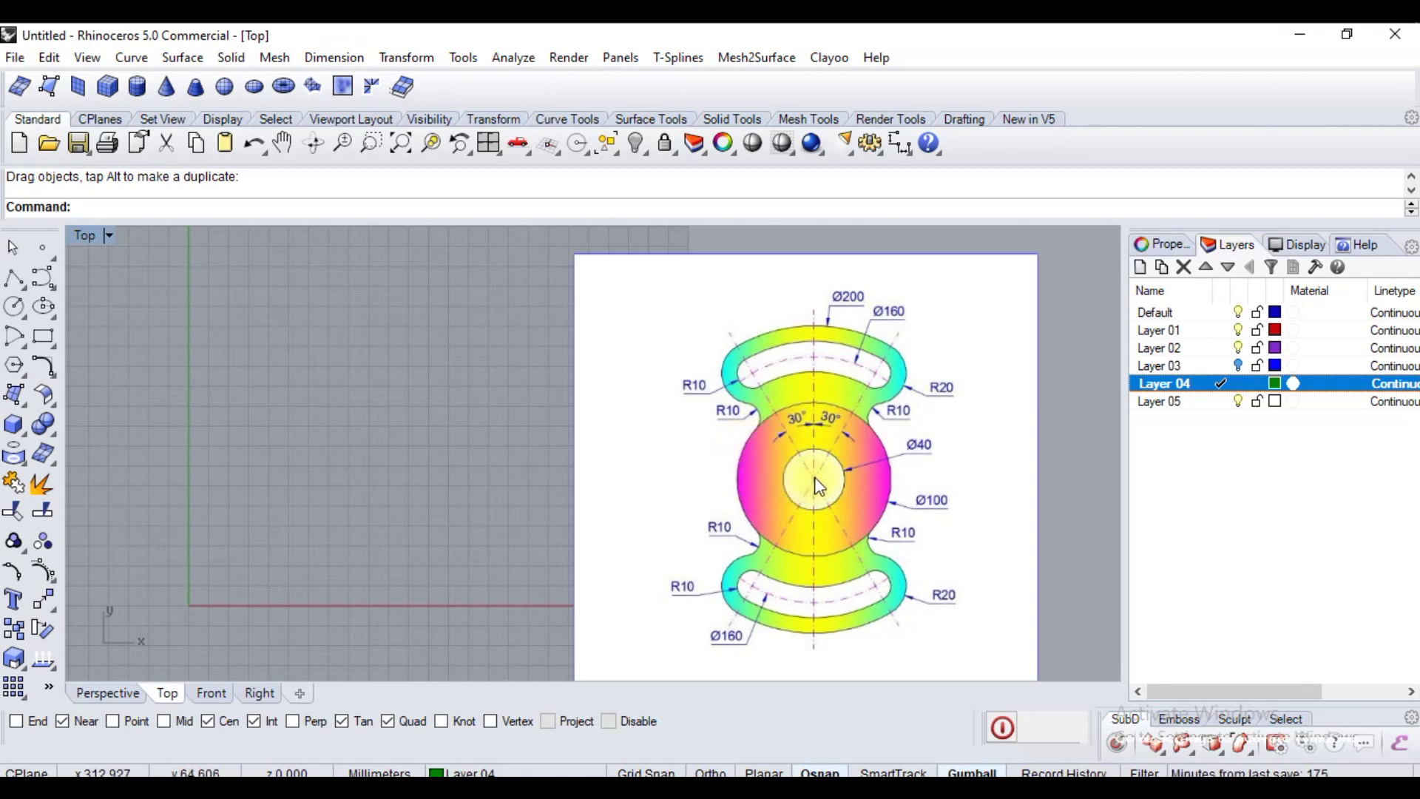
Detach the set of circle tools as a floating palette over the Top viewport, beside the reference drawing.
click(466, 427)
right_drag(463, 428, 365, 577)
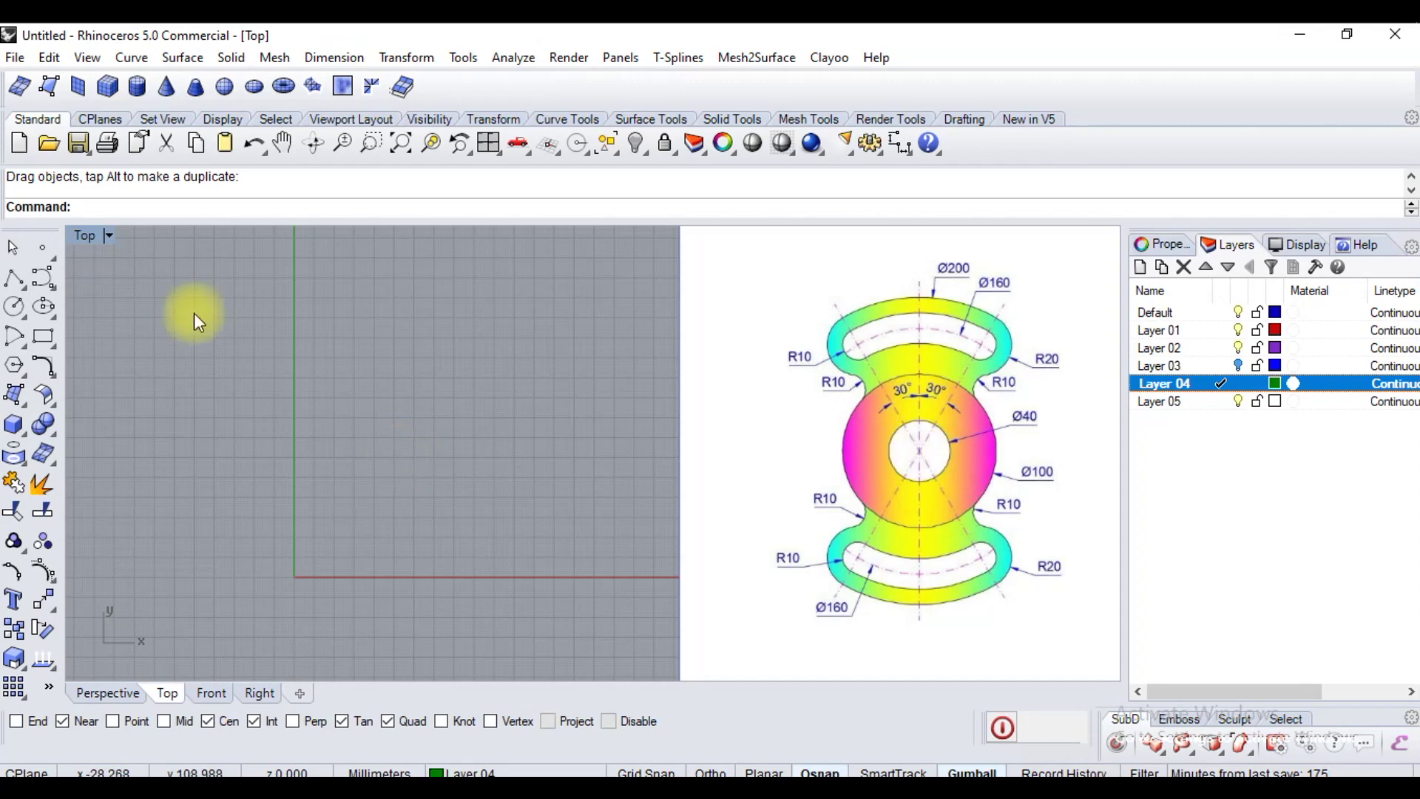
click(27, 318)
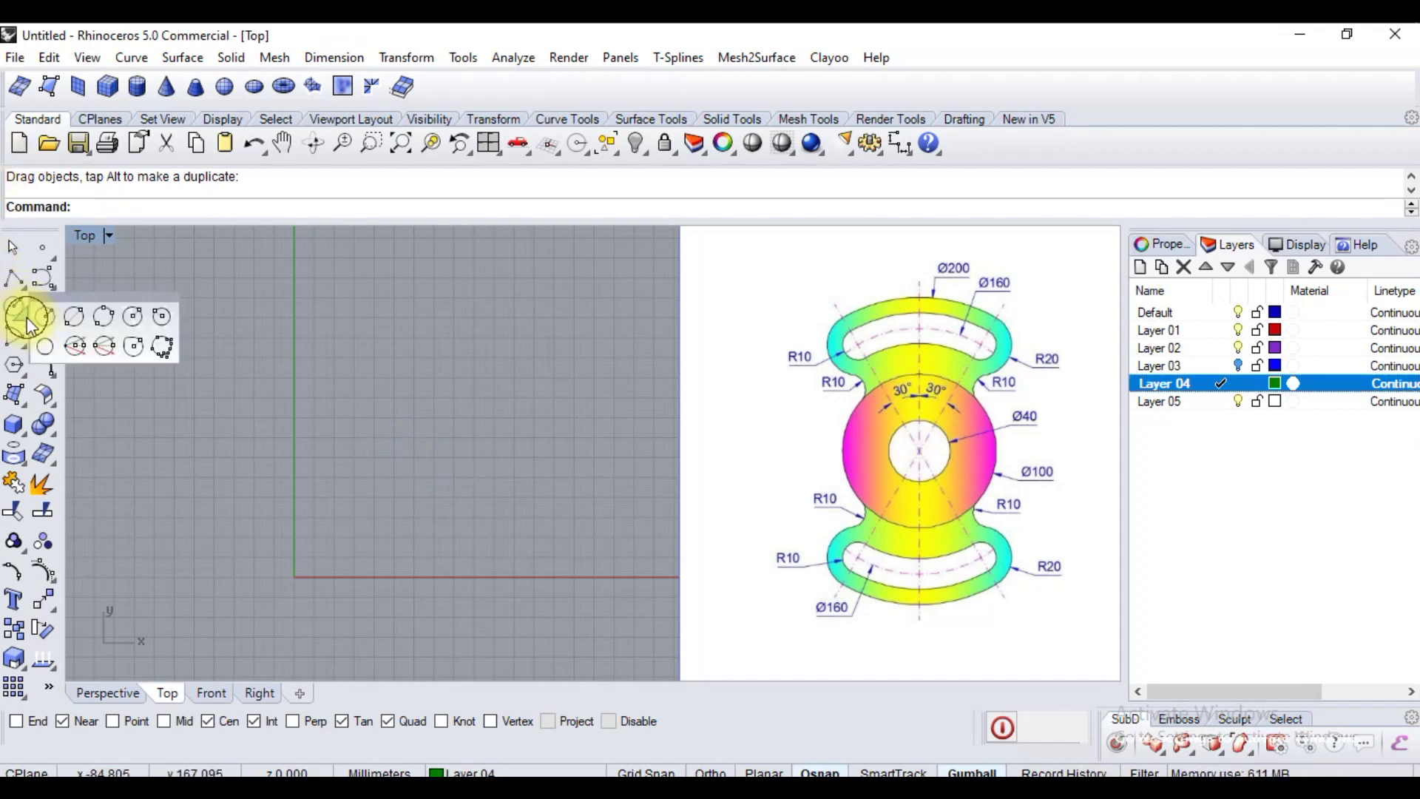
drag(42, 301, 429, 285)
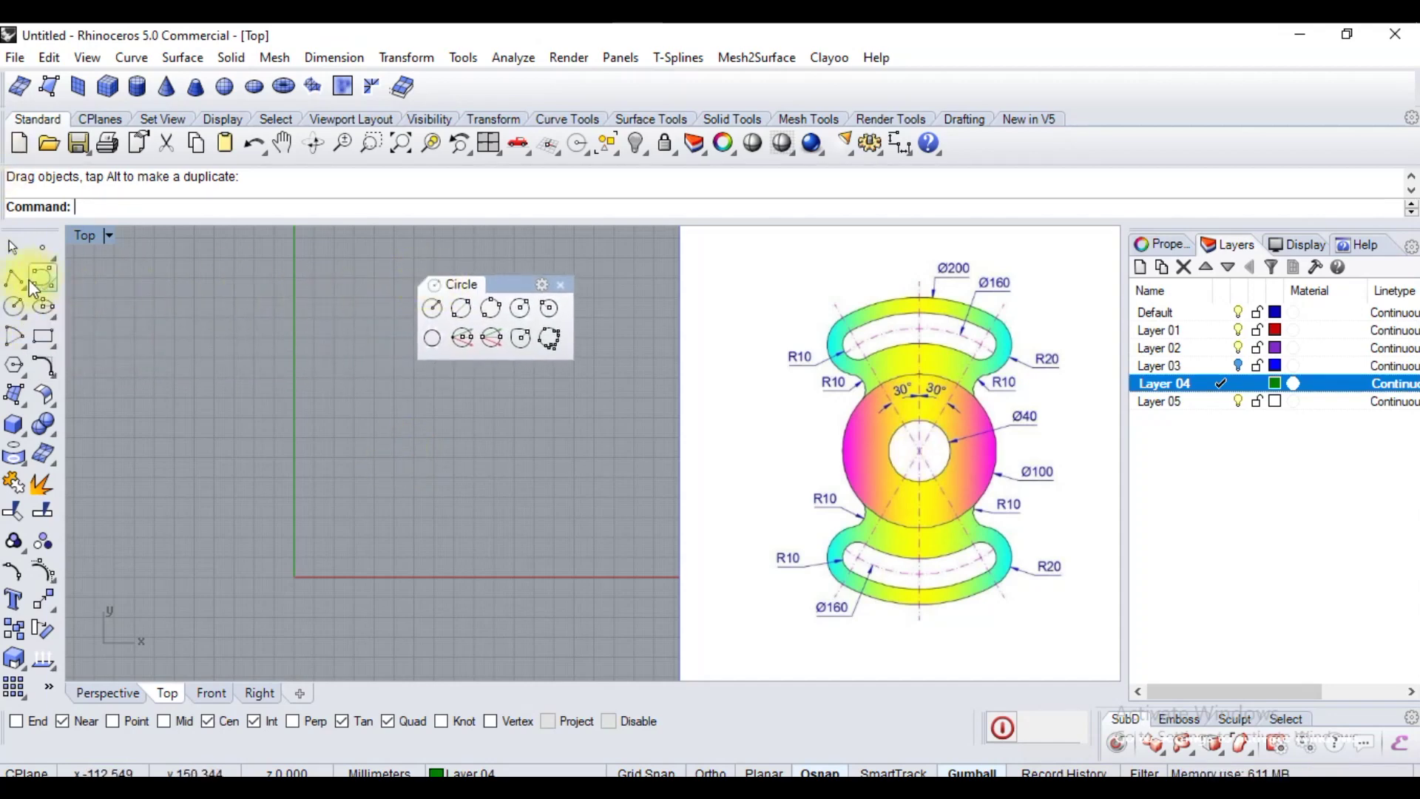
click(27, 308)
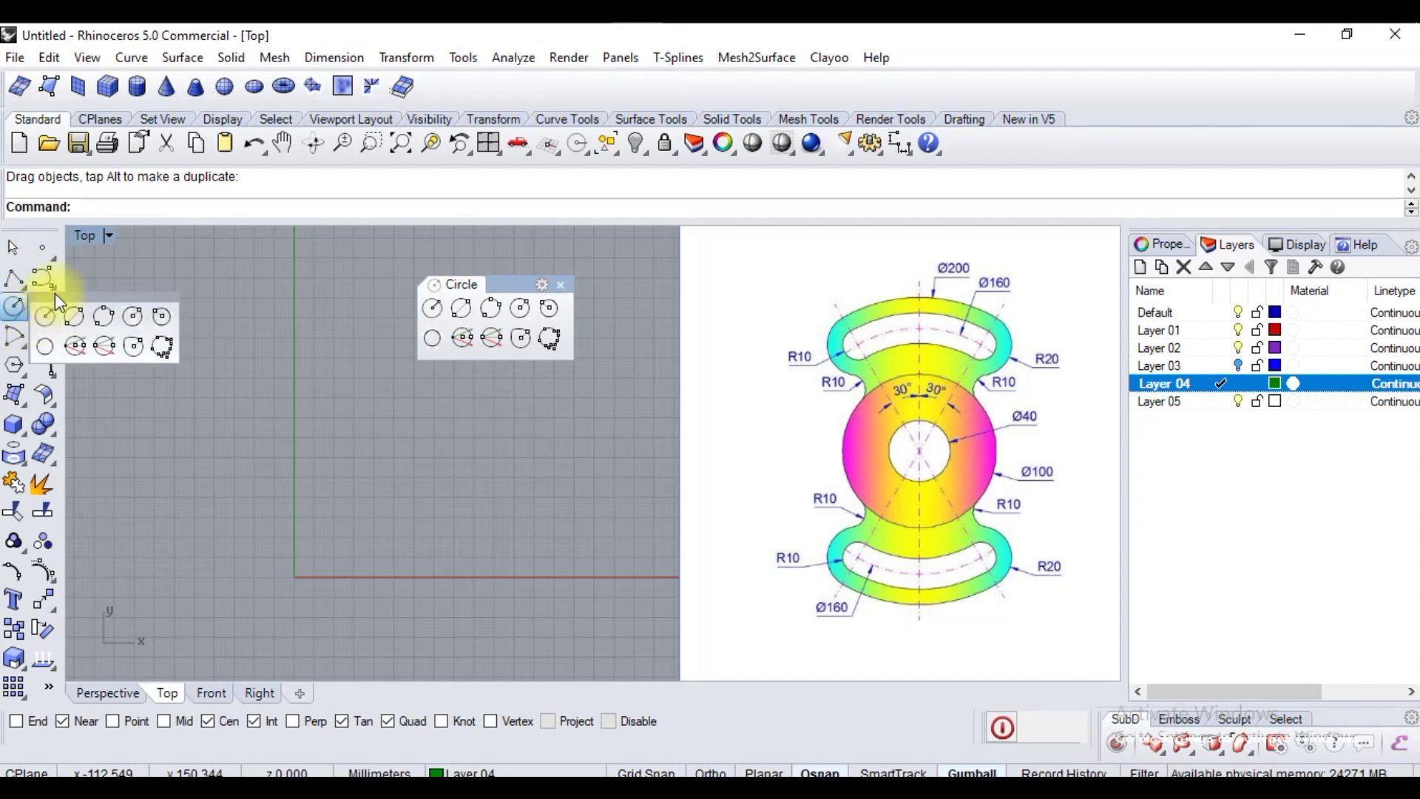
drag(64, 296, 548, 278)
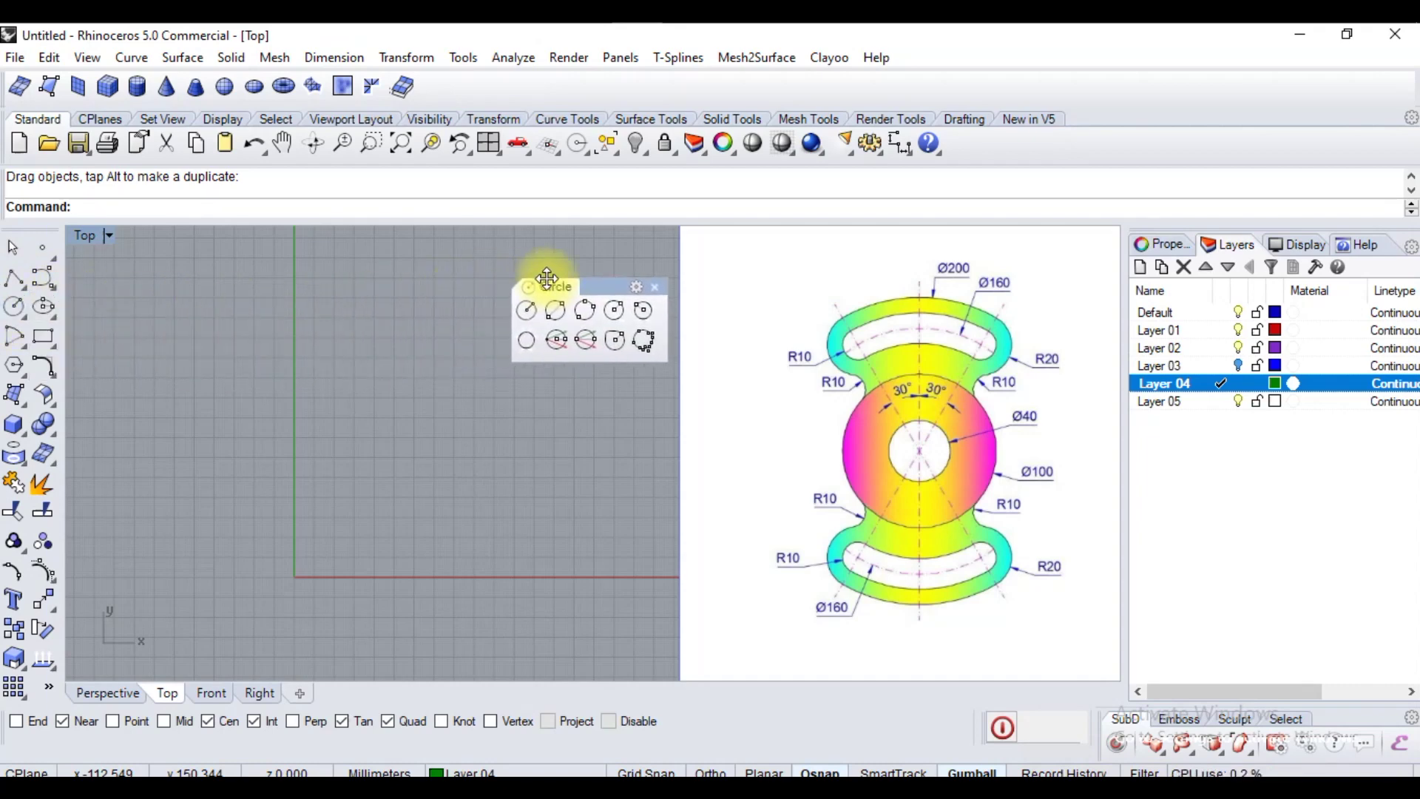
Draw a circle centred at the origin (0) with a diameter of 40 mm for the central hole.
click(526, 312)
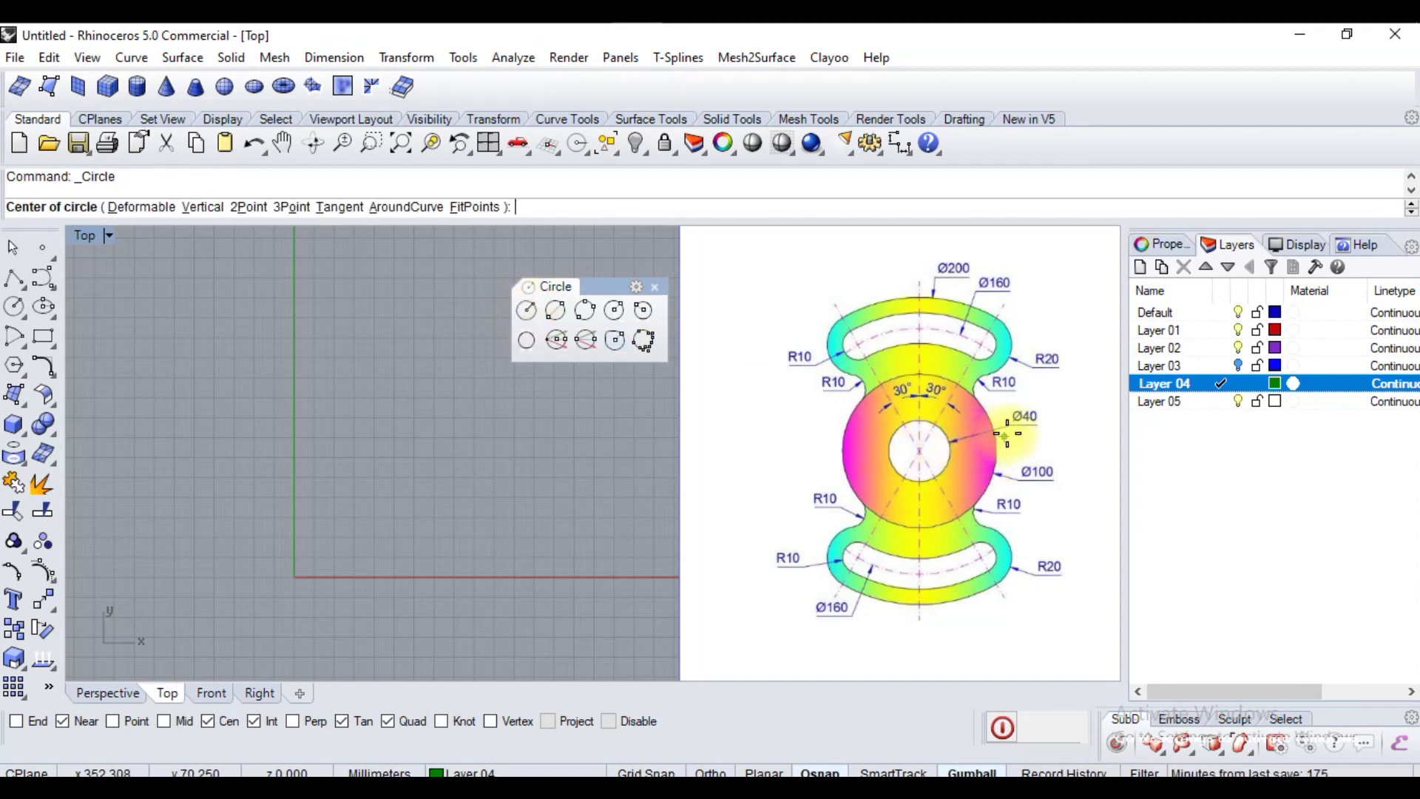
scroll(1024, 412, up, 2)
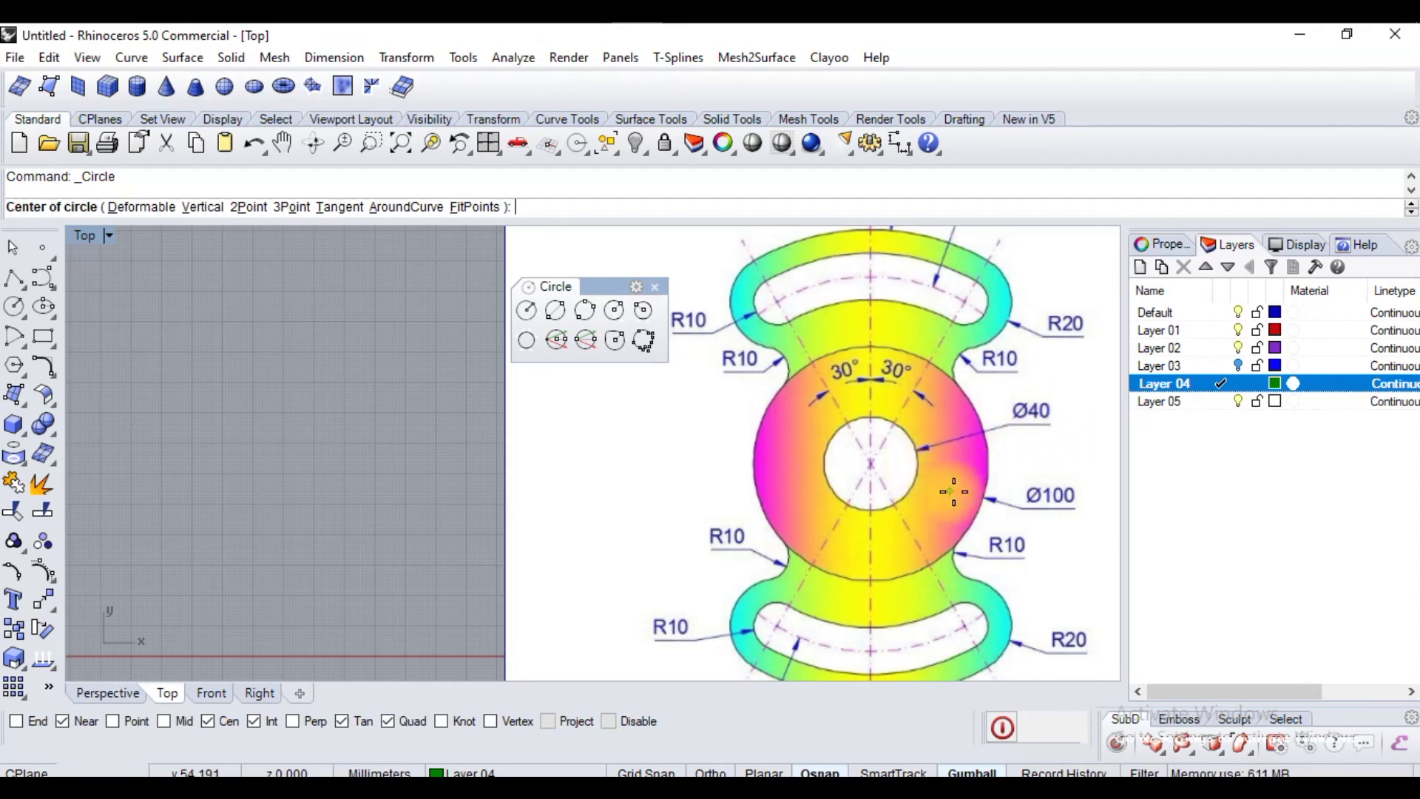
scroll(436, 411, down, 3)
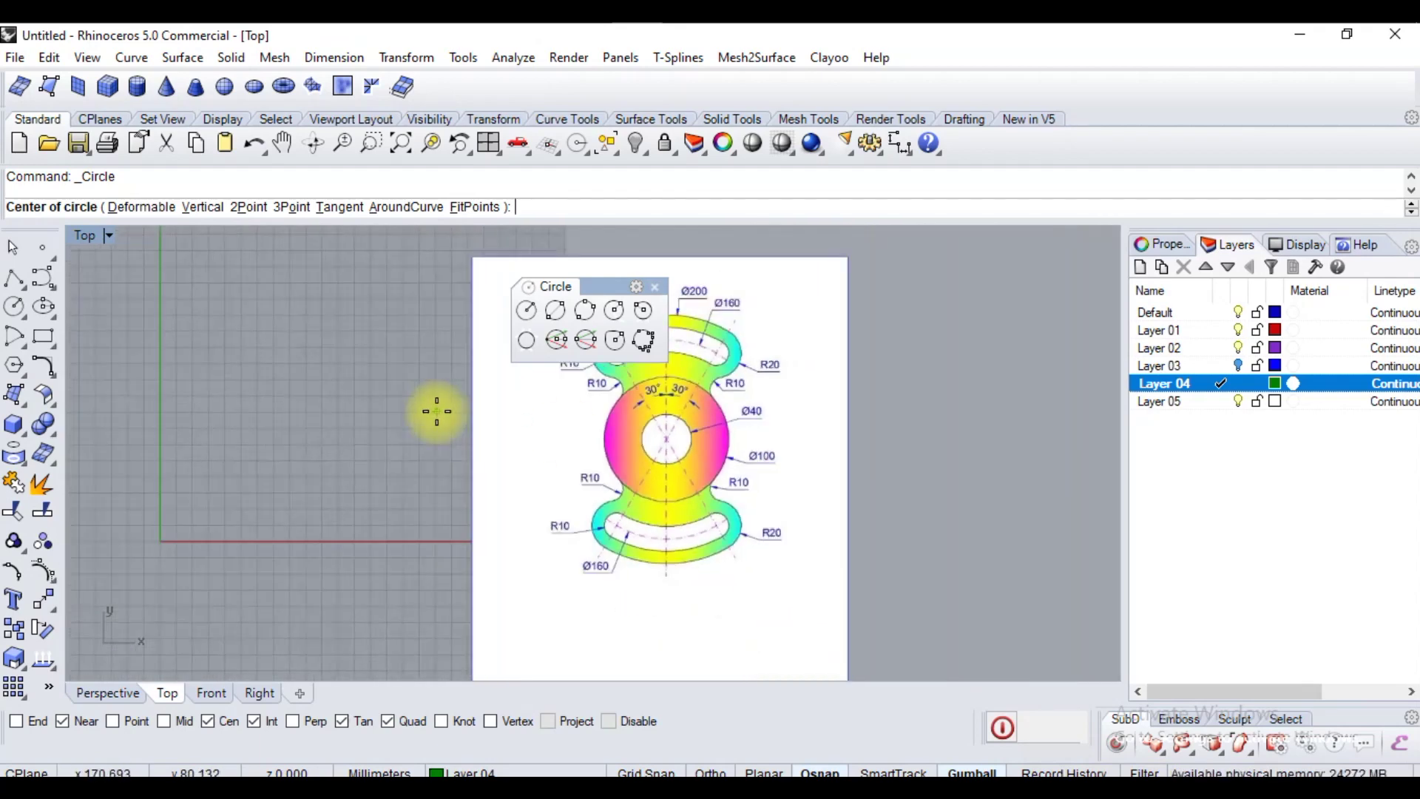
scroll(565, 387, down, 3)
scroll(286, 444, up, 3)
text(0)
key(Return)
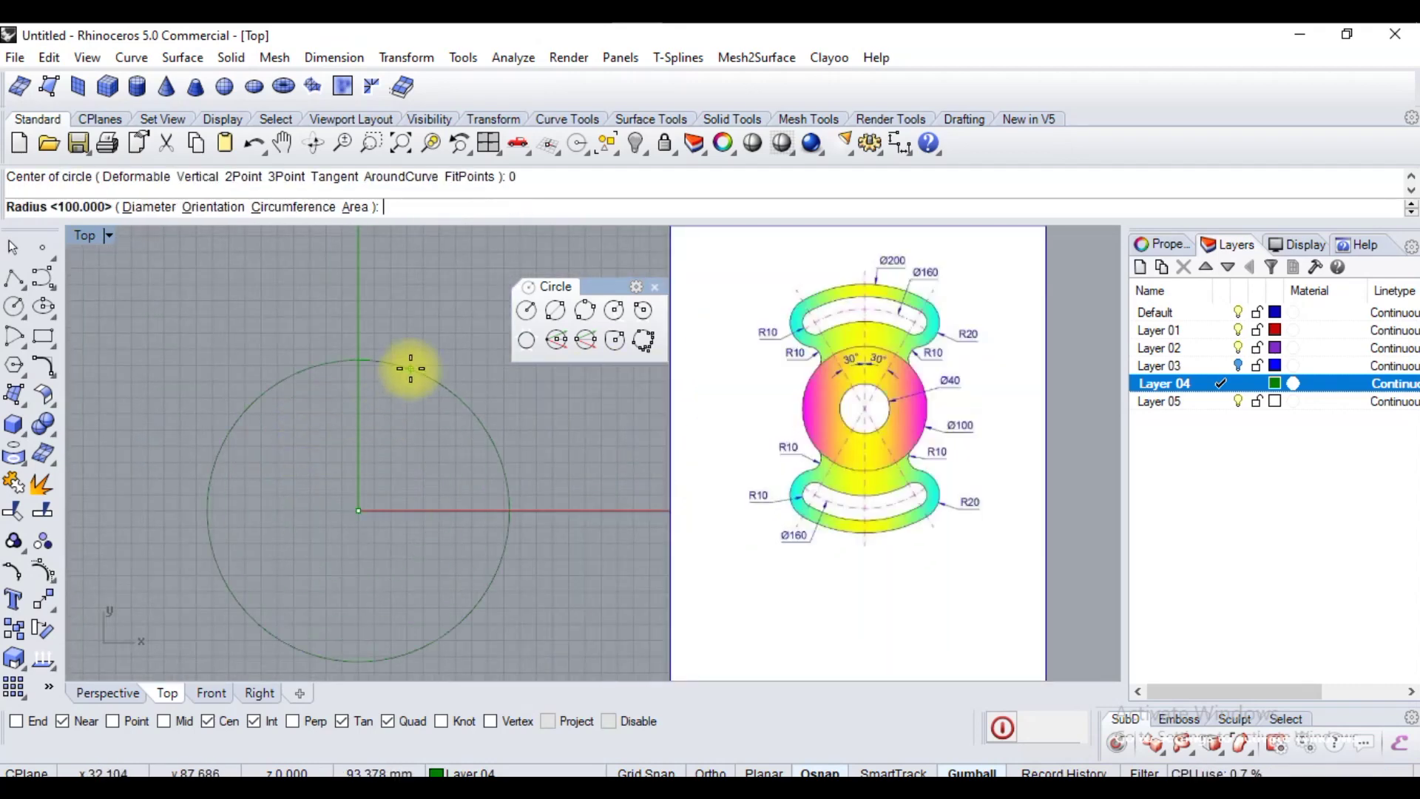
click(137, 209)
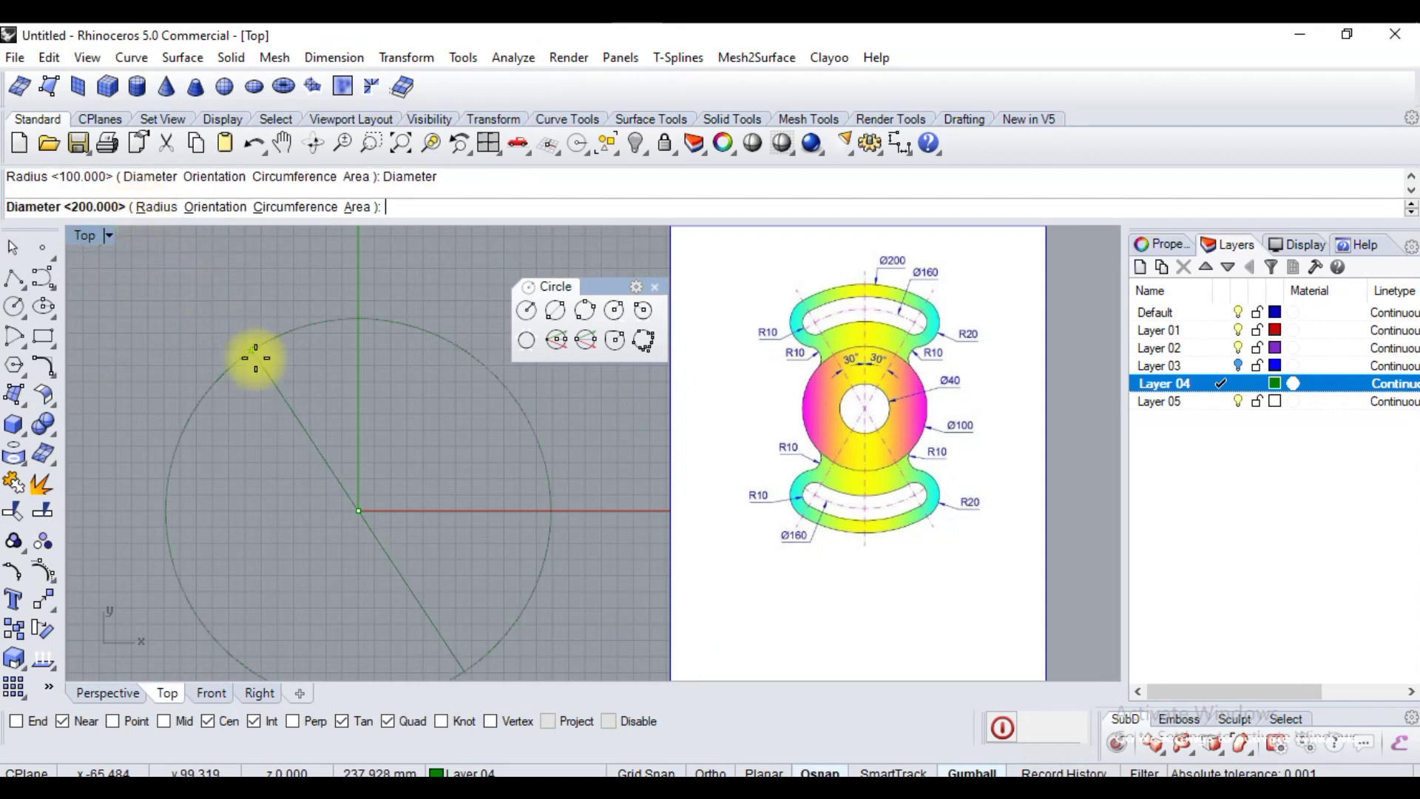
text(40)
key(Return)
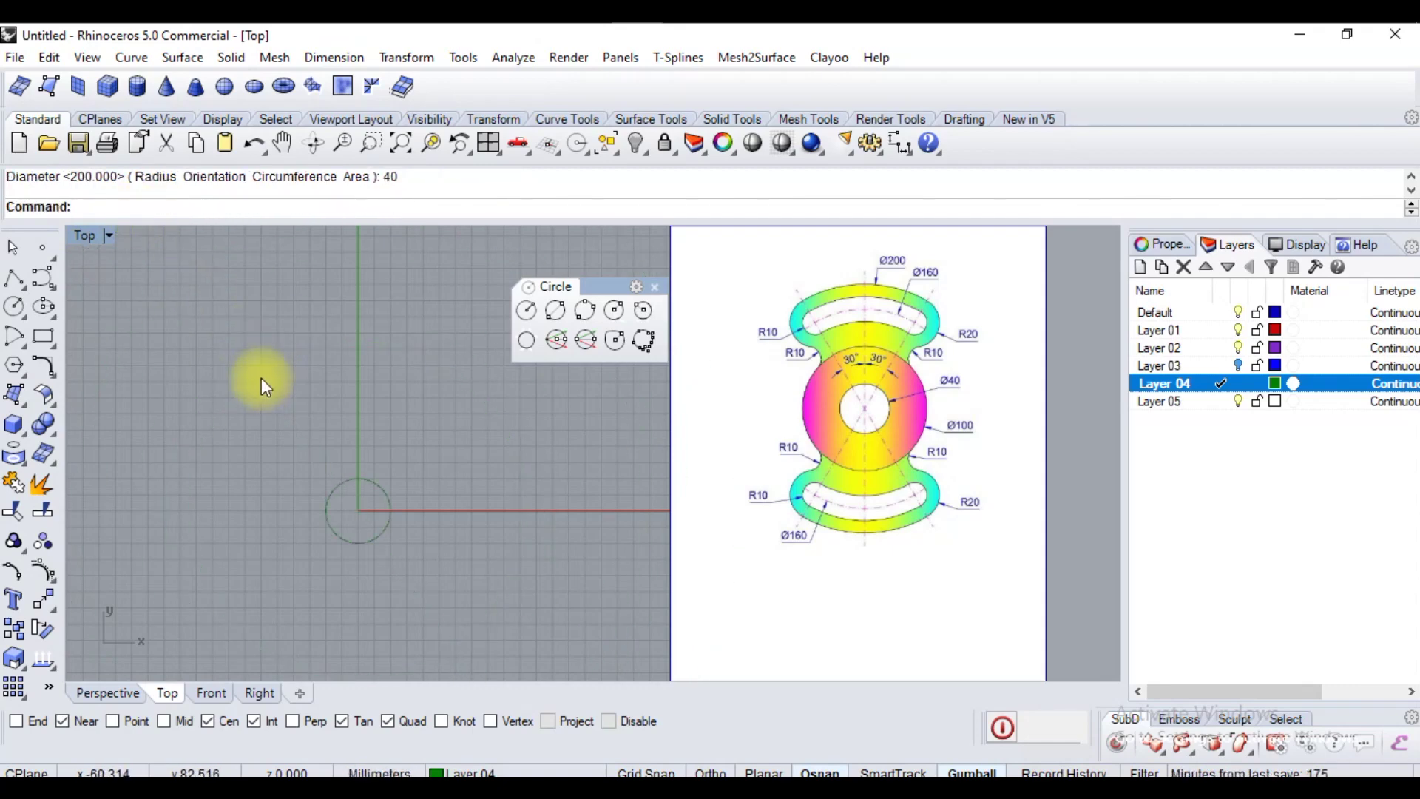
Draw a concentric circle centred at the origin (0) with a diameter of 100 mm.
key(Return)
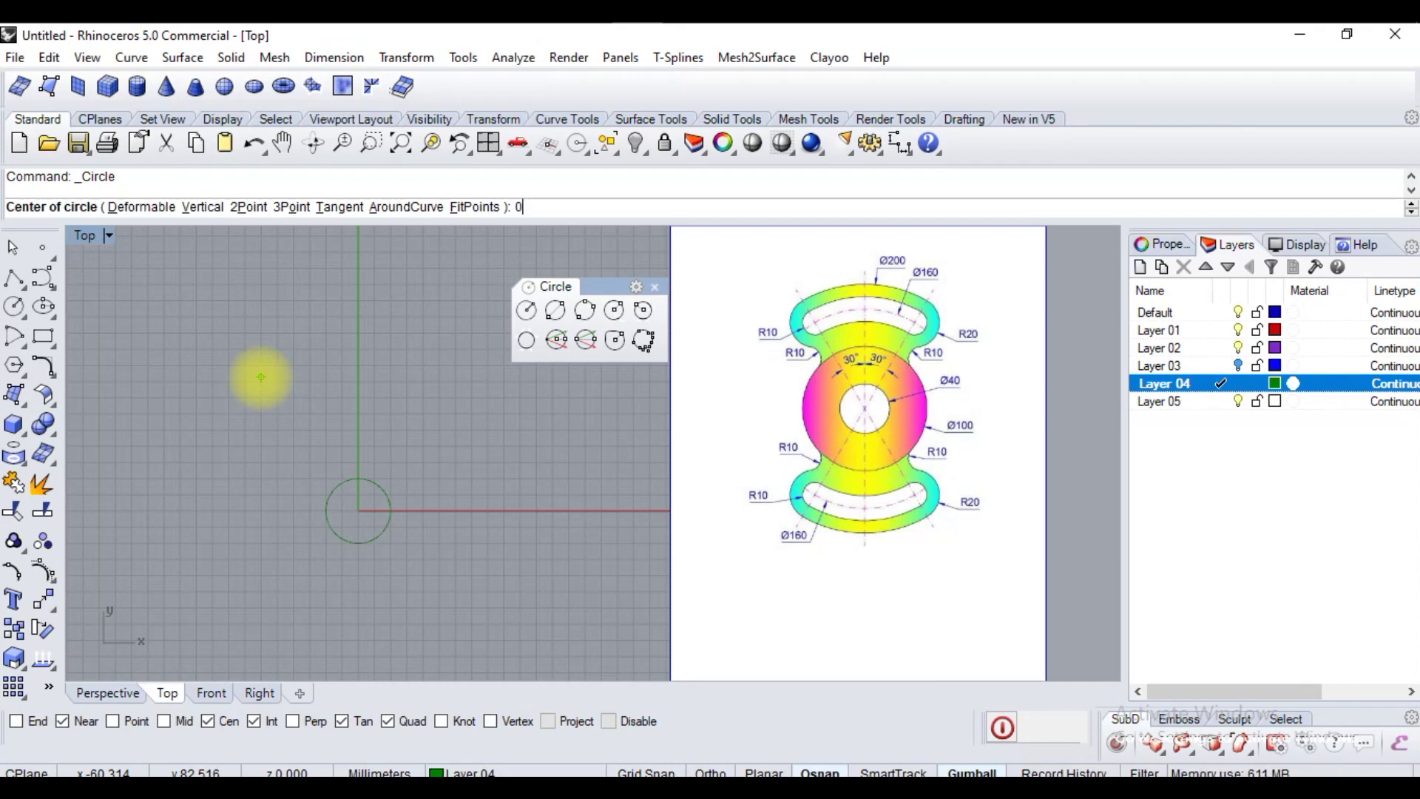
text(0)
key(Return)
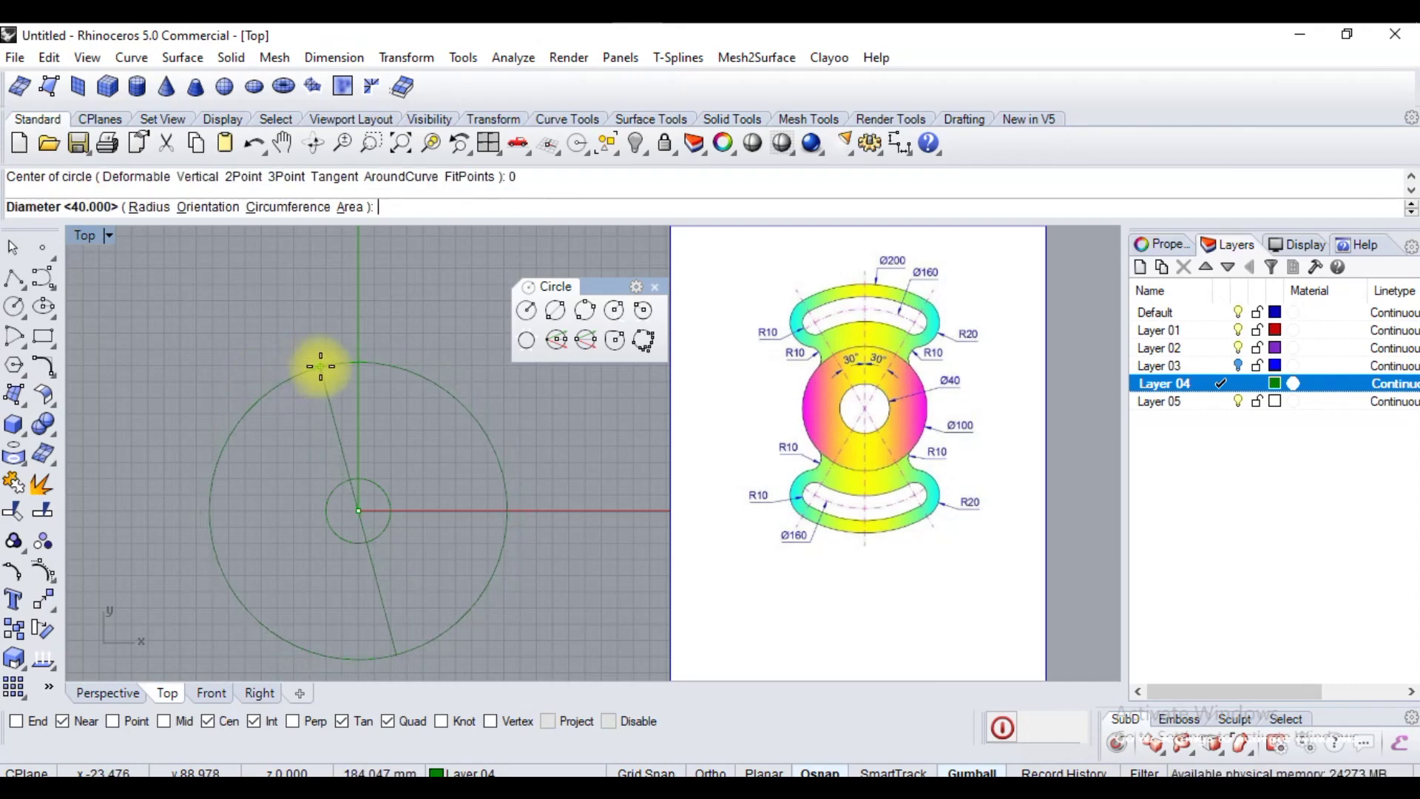
text(1)
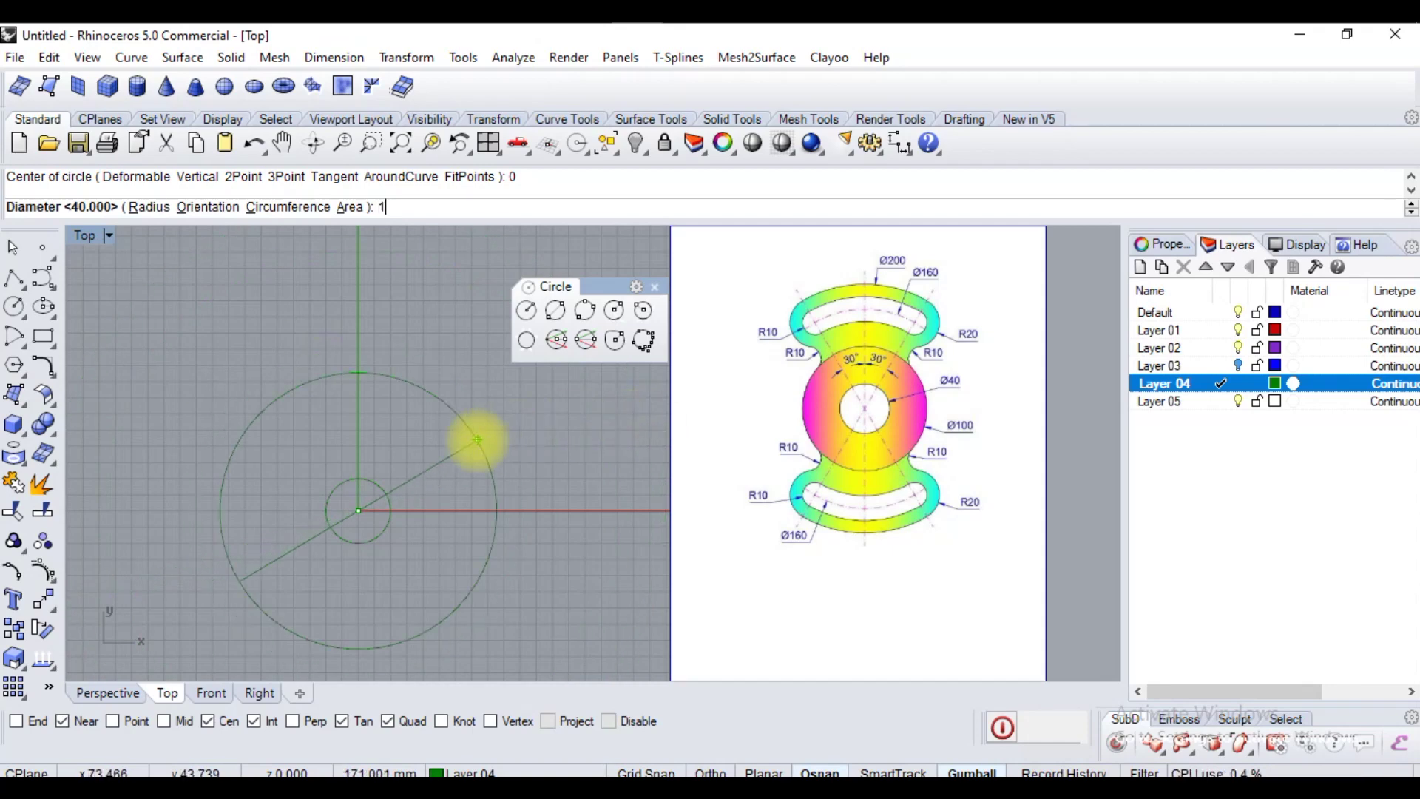
text(00)
key(Return)
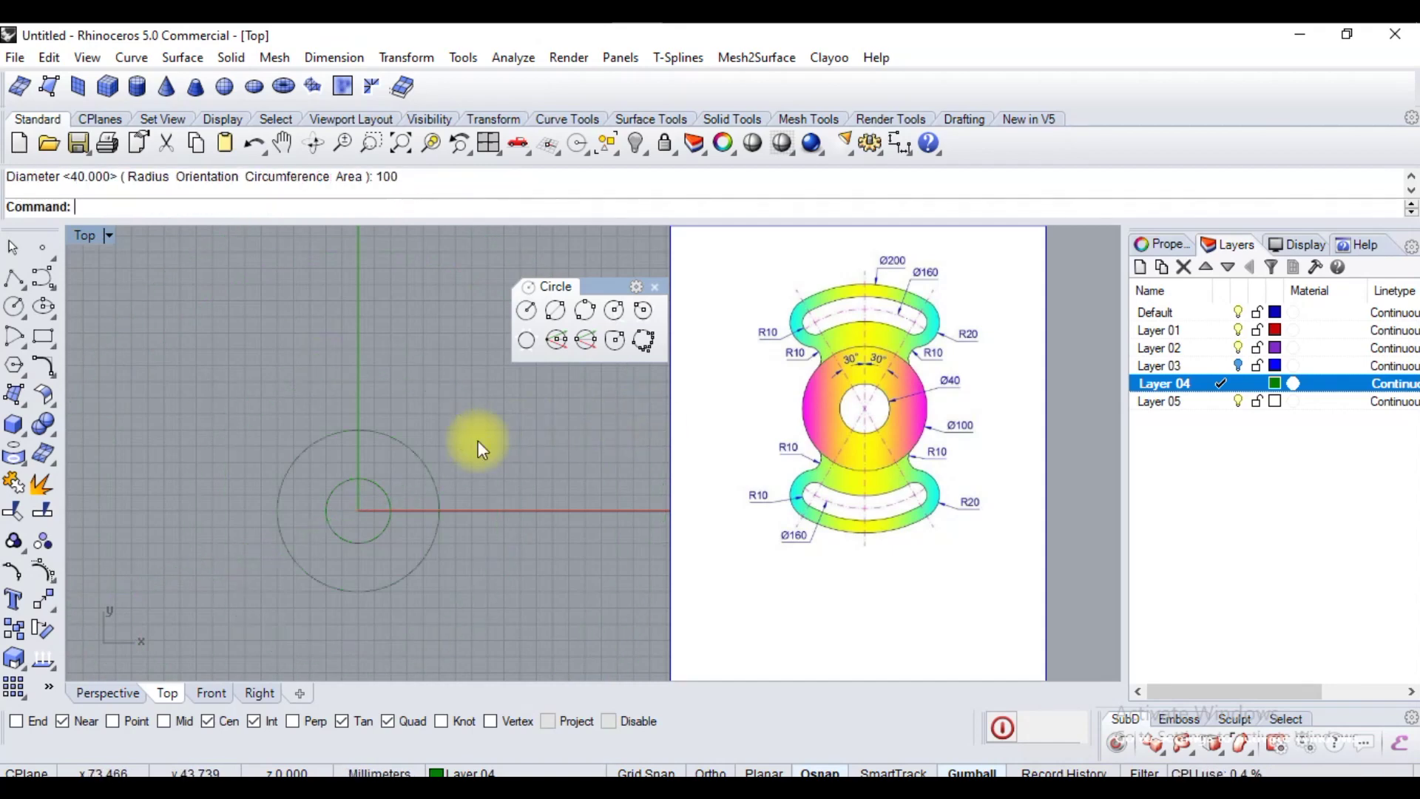
Change the colour of Layer 04 to Magenta.
scroll(321, 522, up, 2)
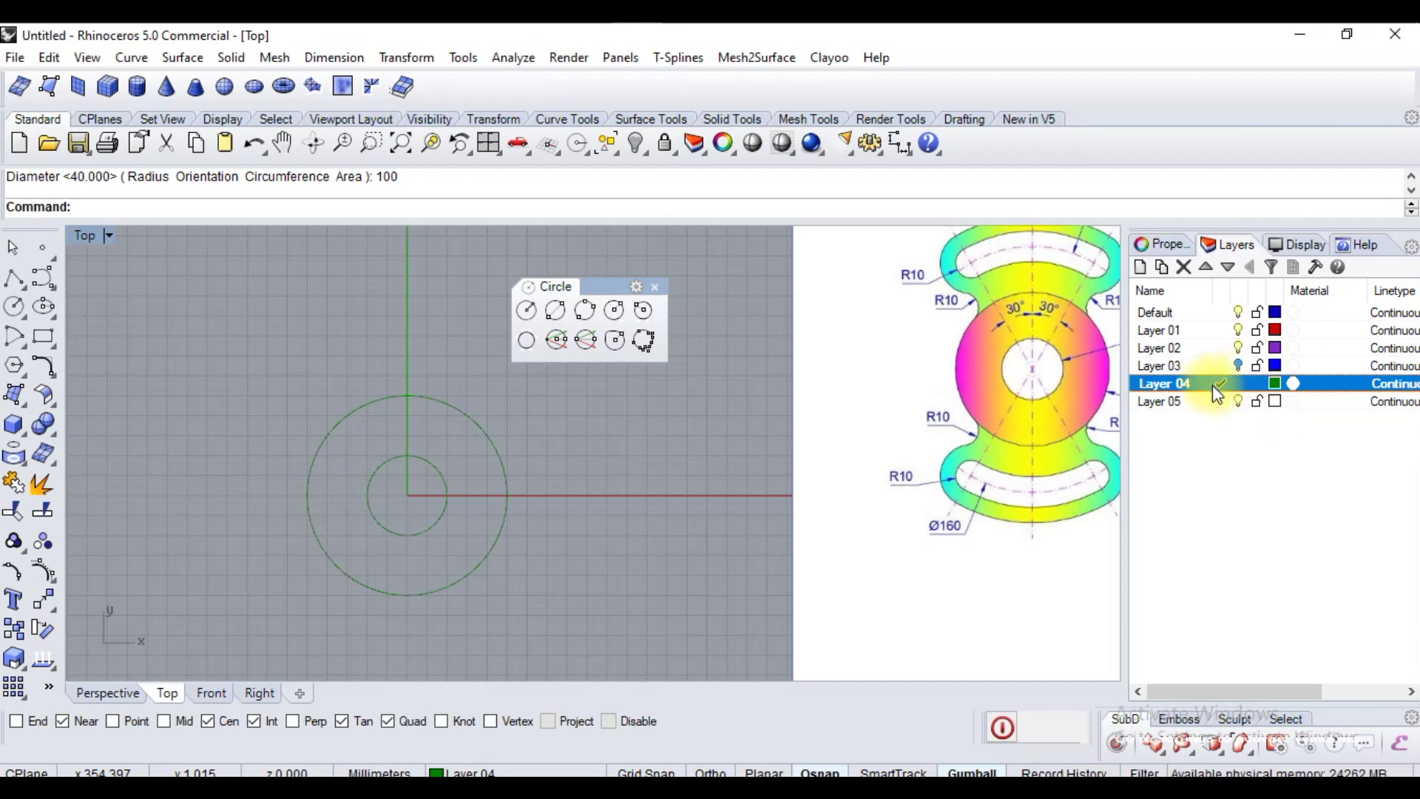
click(1275, 383)
scroll(434, 458, down, 1)
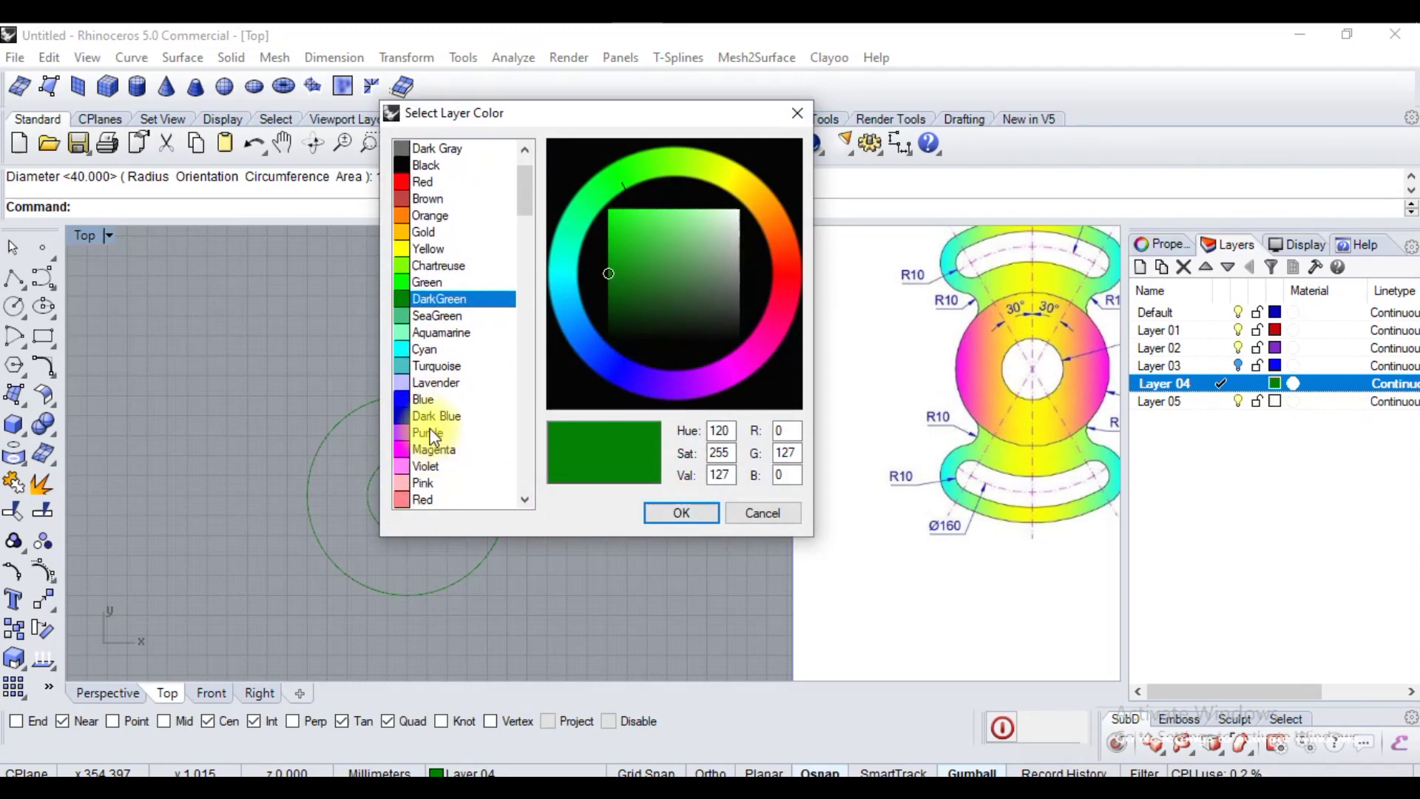
click(435, 433)
click(447, 450)
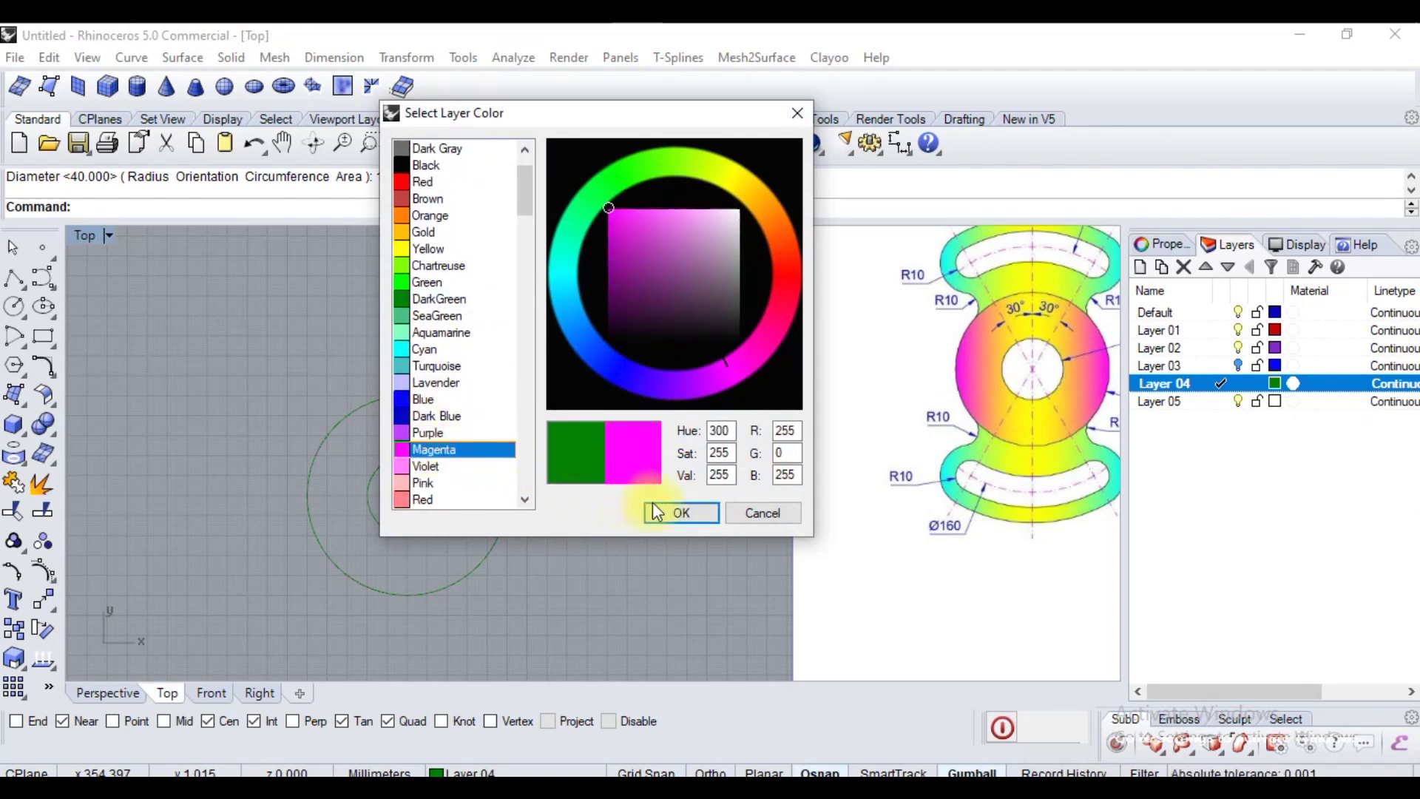
click(651, 509)
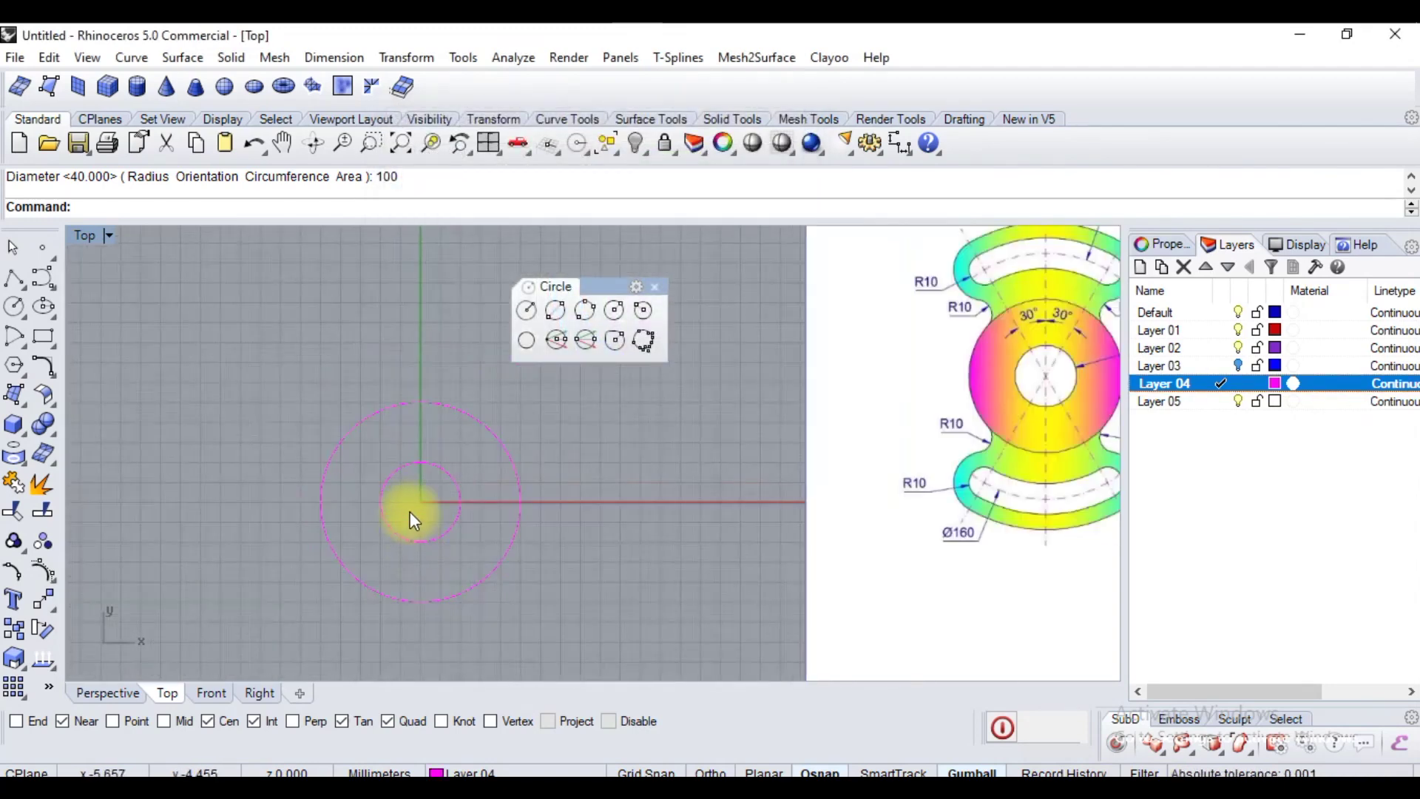
Set the colour of Layer 04 to Dark Blue.
click(1276, 387)
click(459, 466)
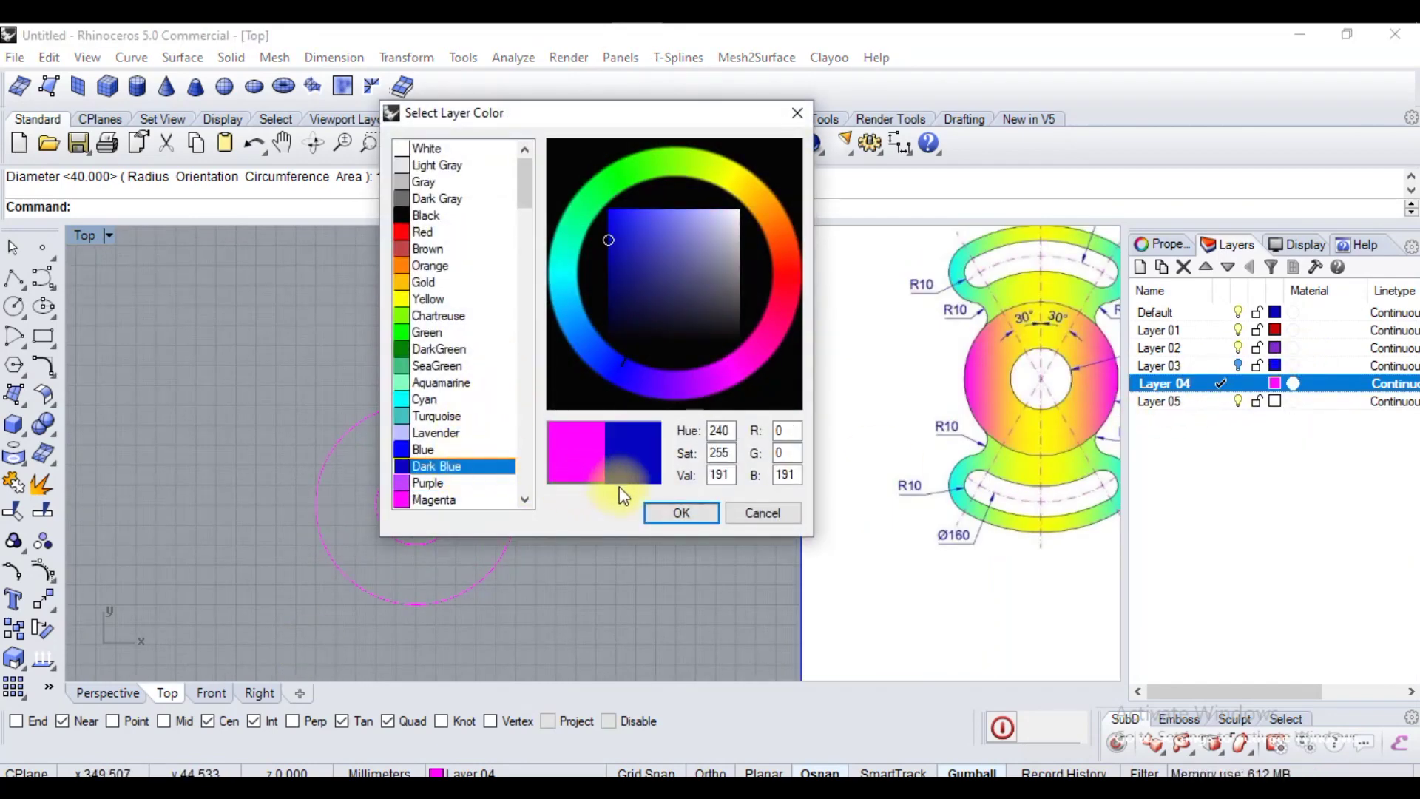
click(666, 511)
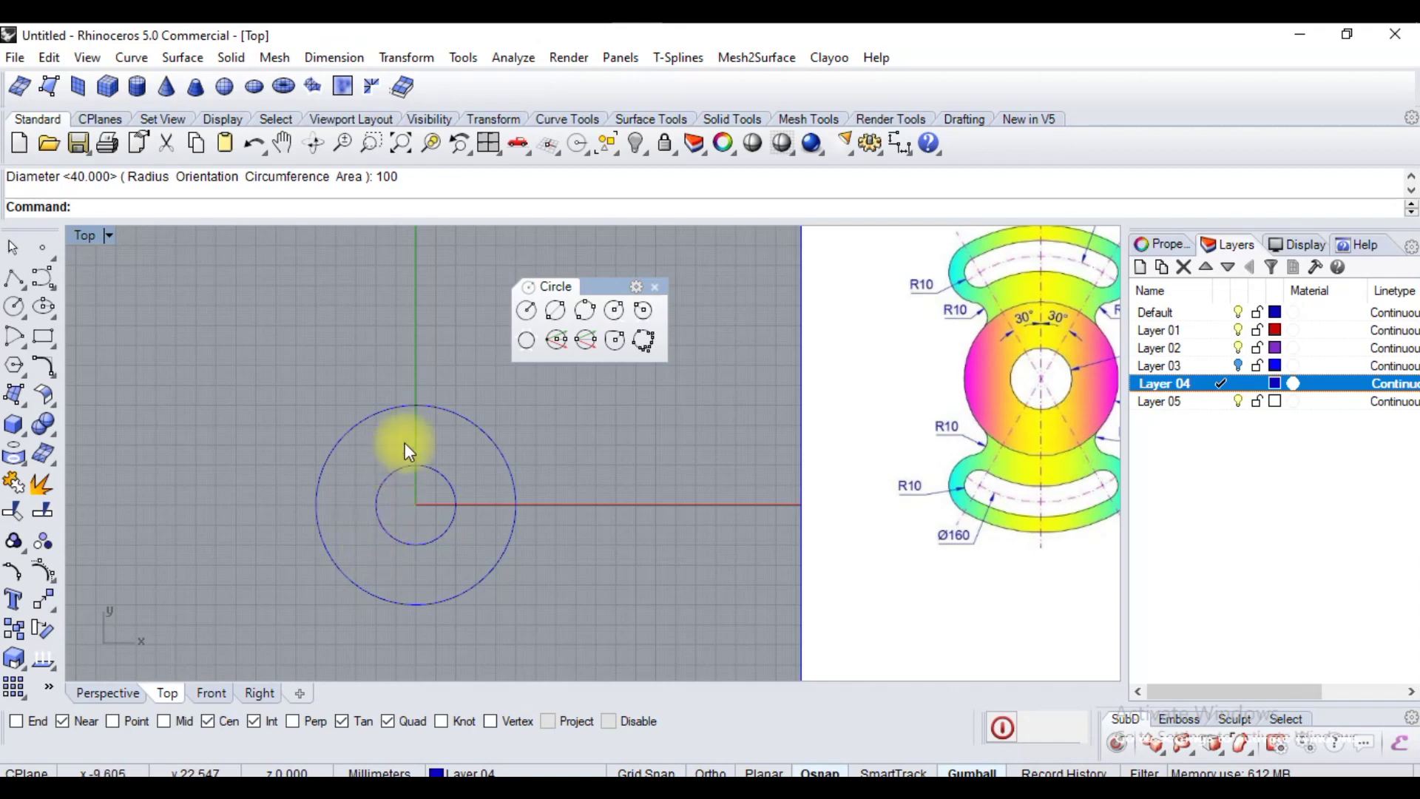
Draw a circle centred at the origin (0) with a diameter of 160 mm for the slot centreline.
scroll(629, 482, up, 2)
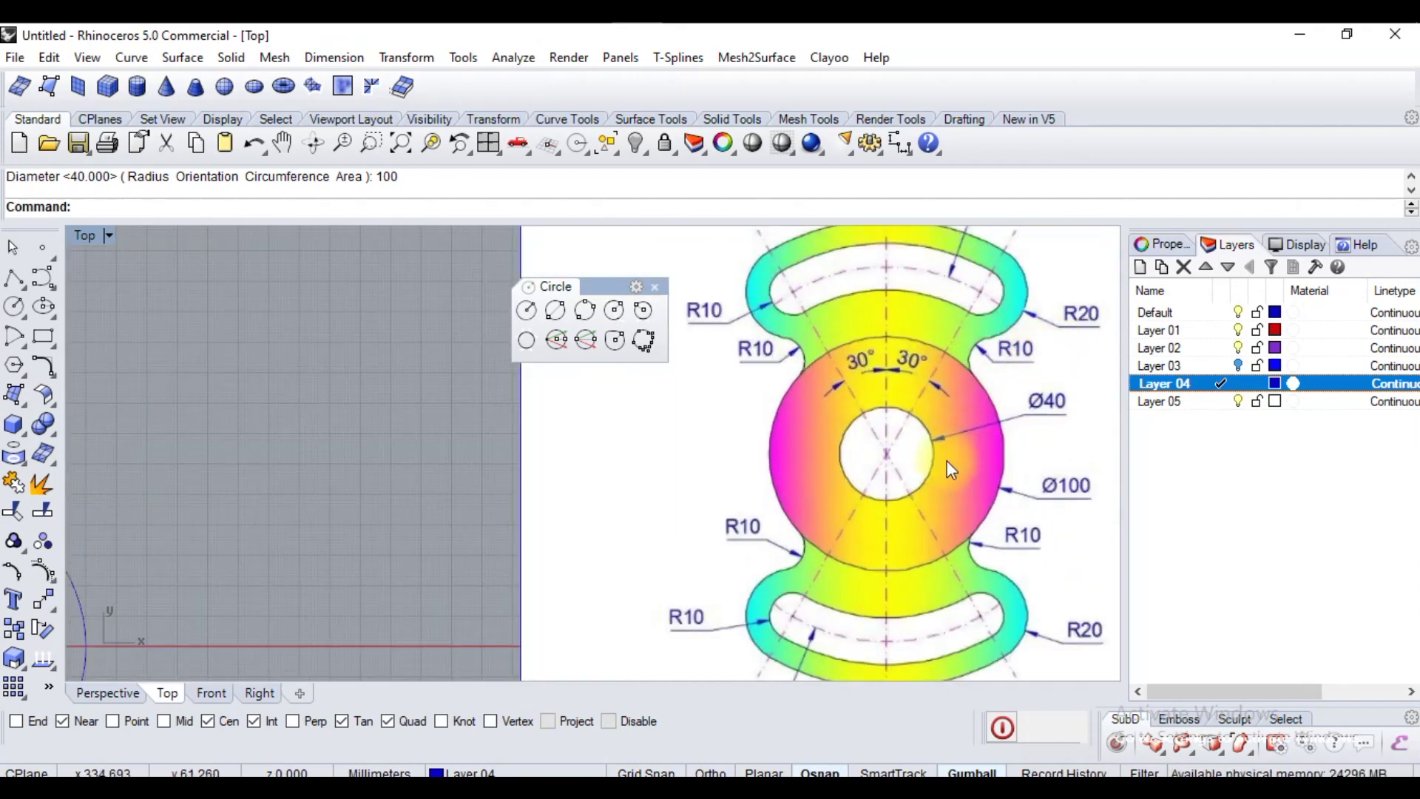
right_drag(821, 463, 888, 477)
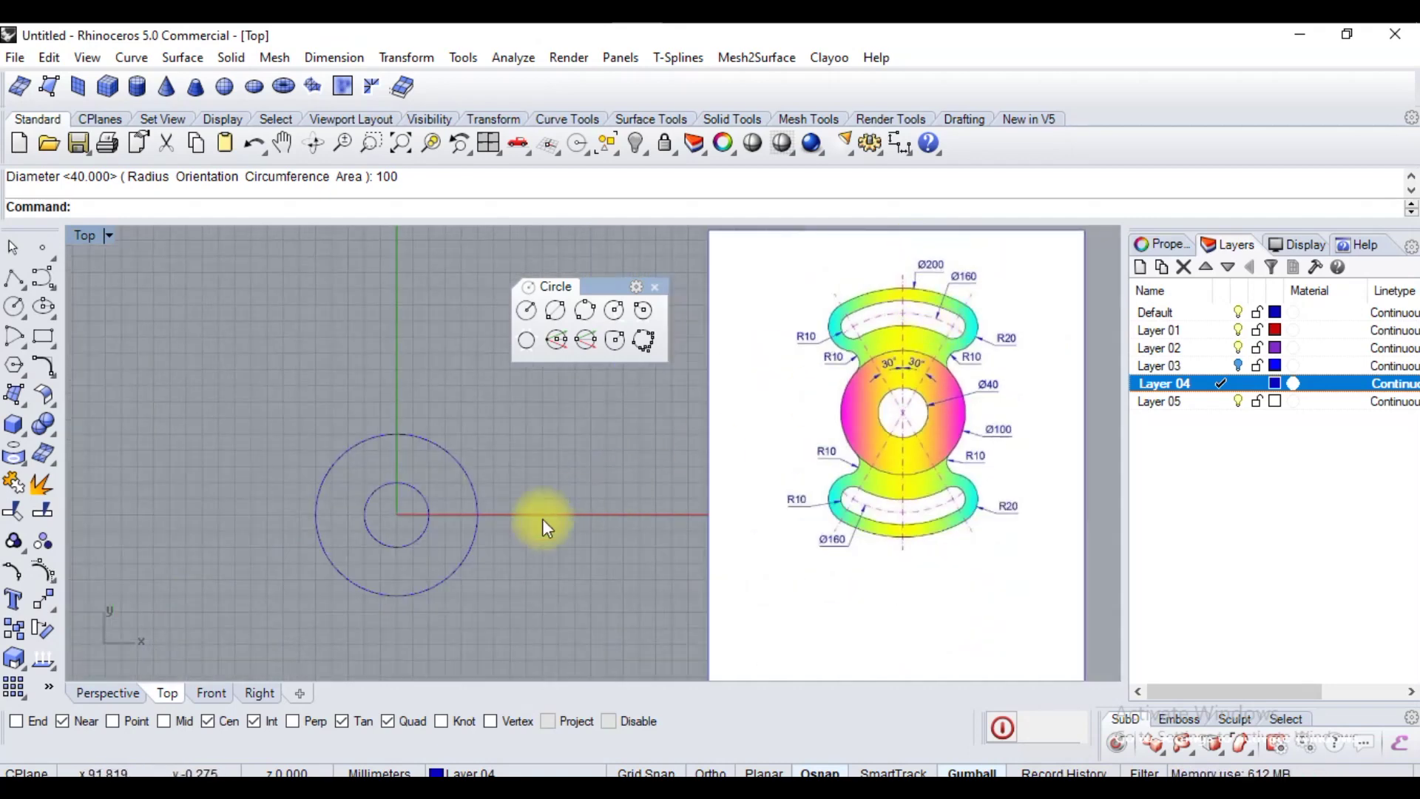
text(Cir)
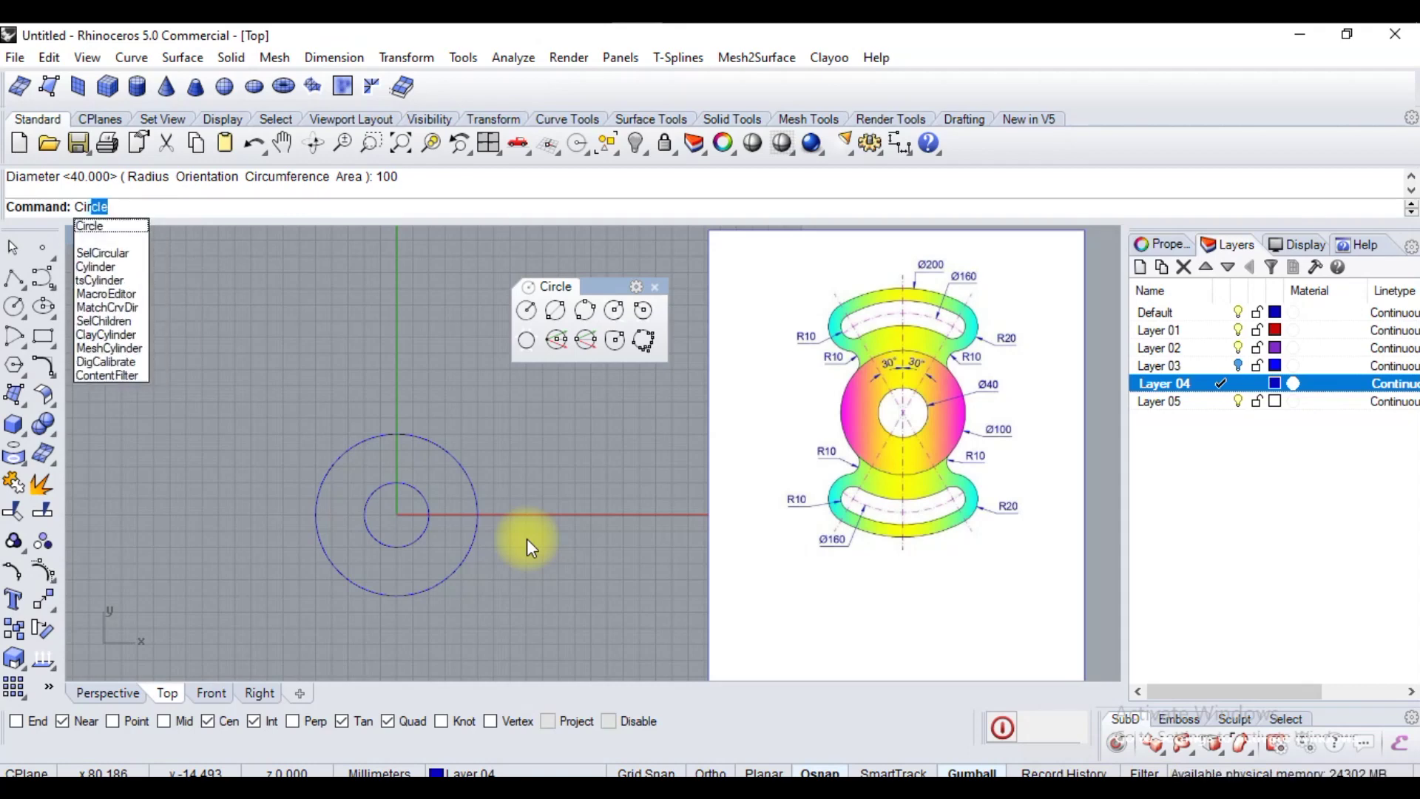
key(Return)
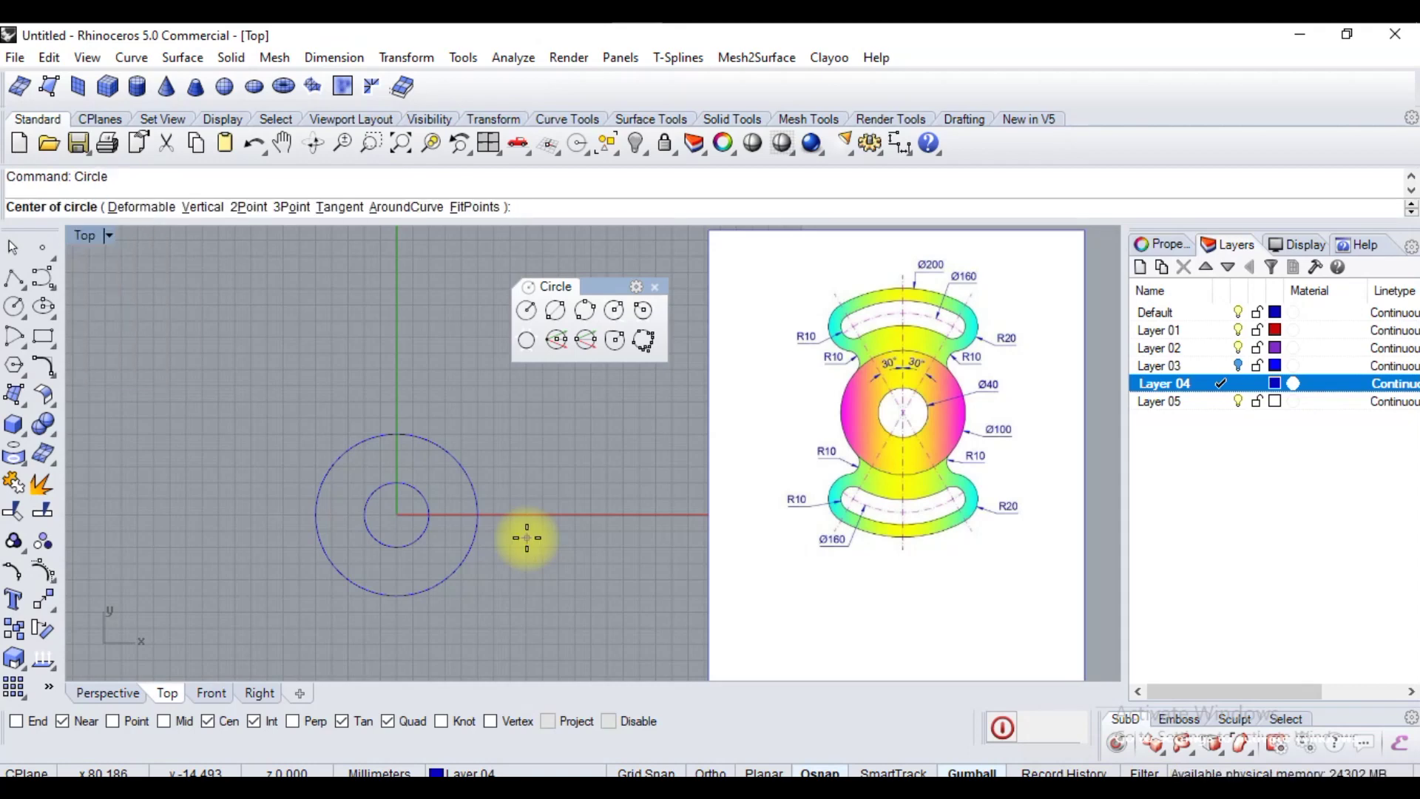
key(Return)
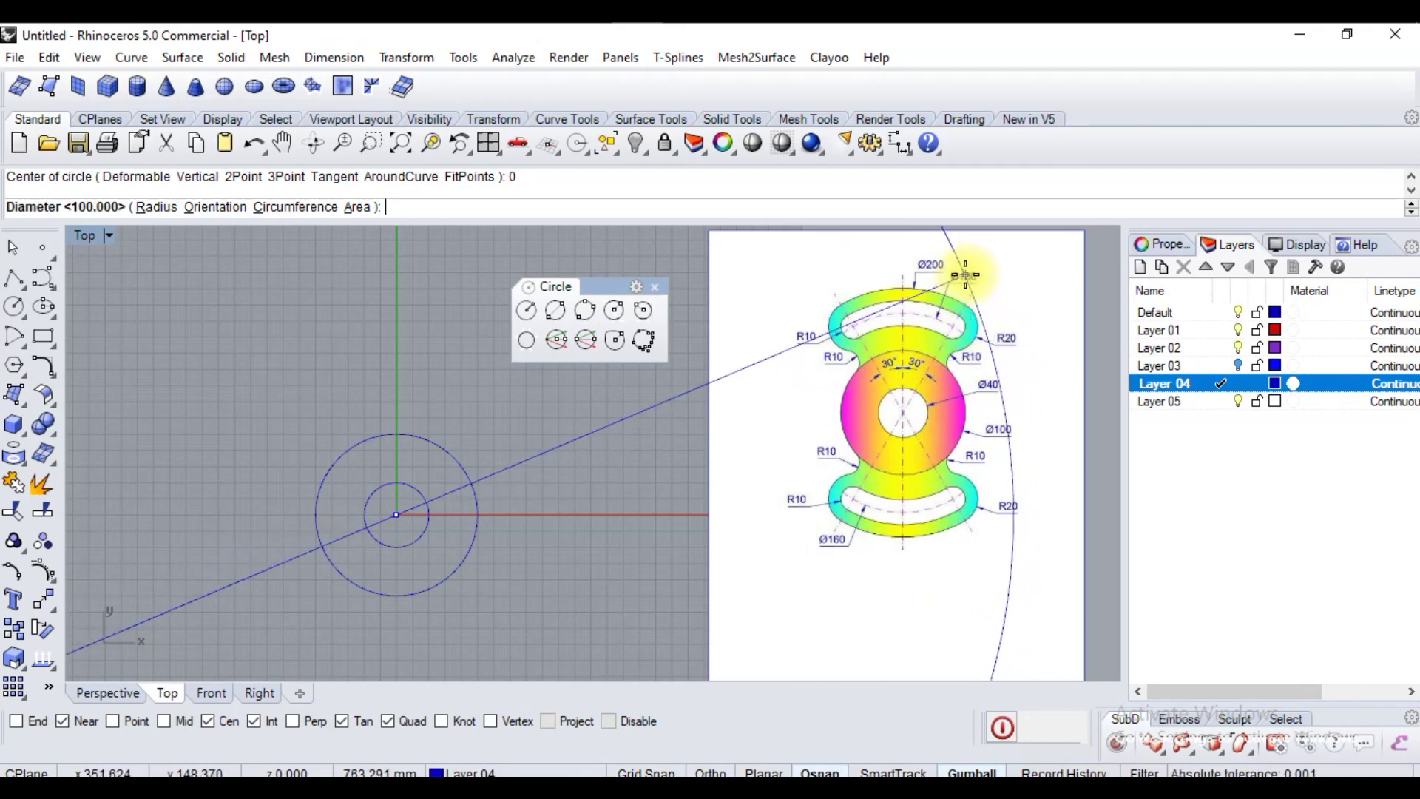
scroll(958, 324, up, 4)
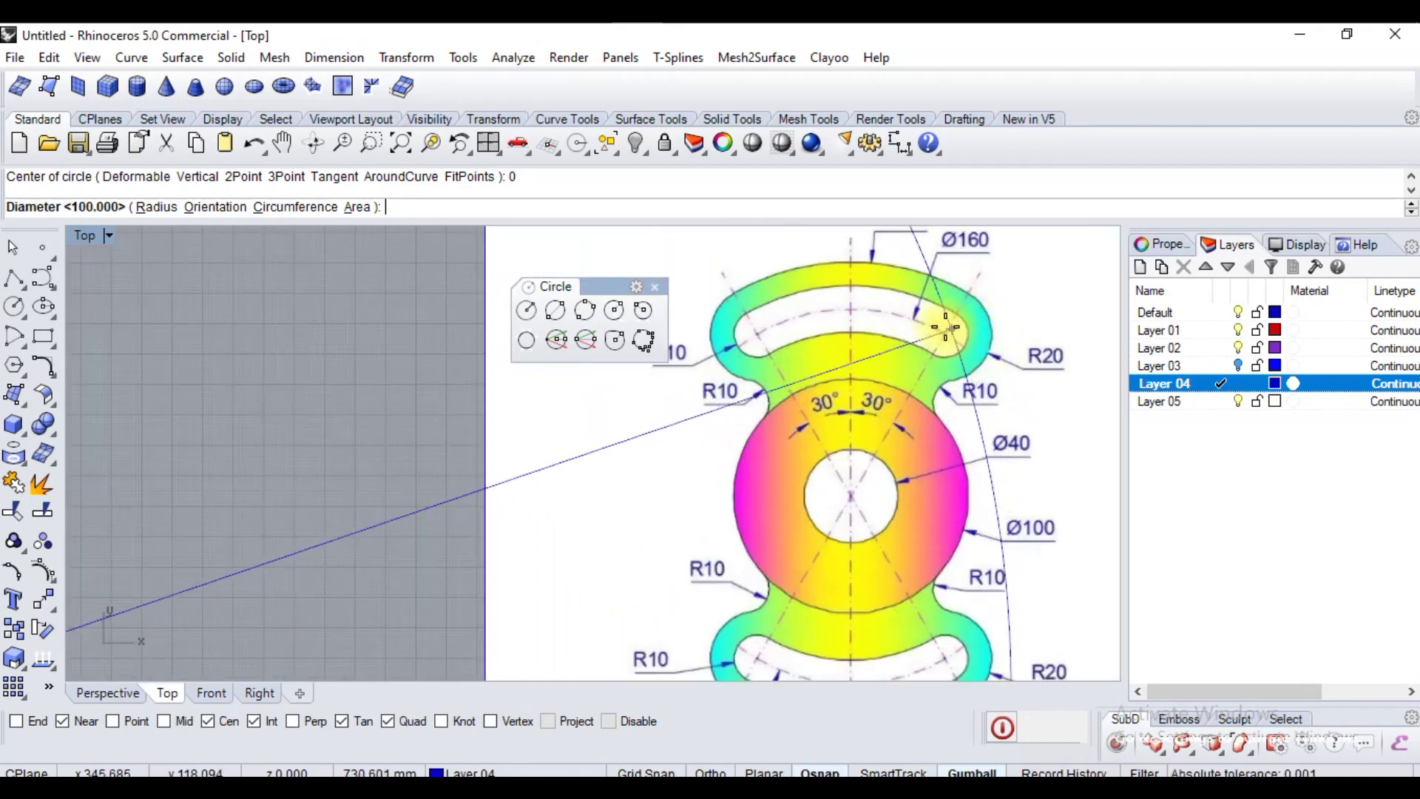
scroll(810, 311, down, 4)
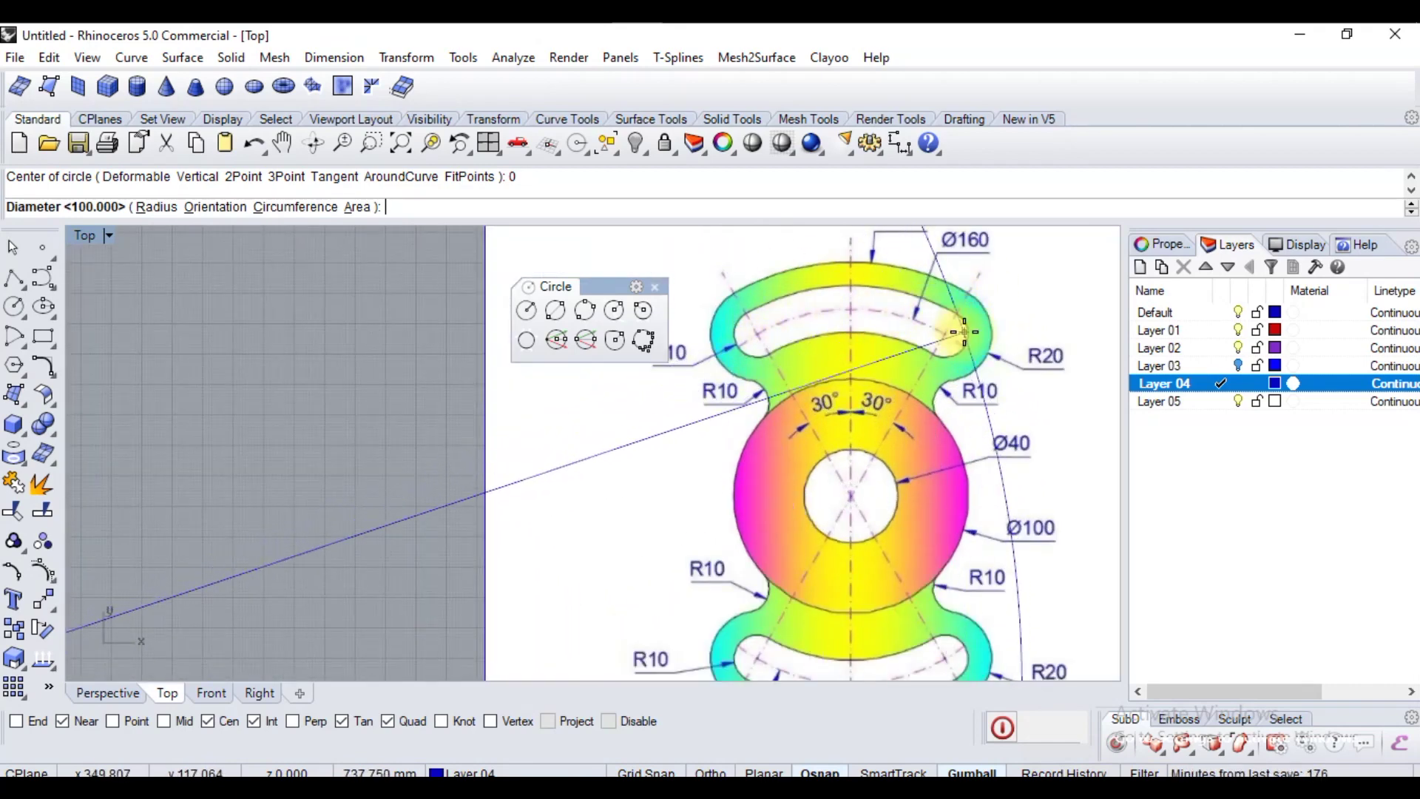
scroll(374, 425, down, 2)
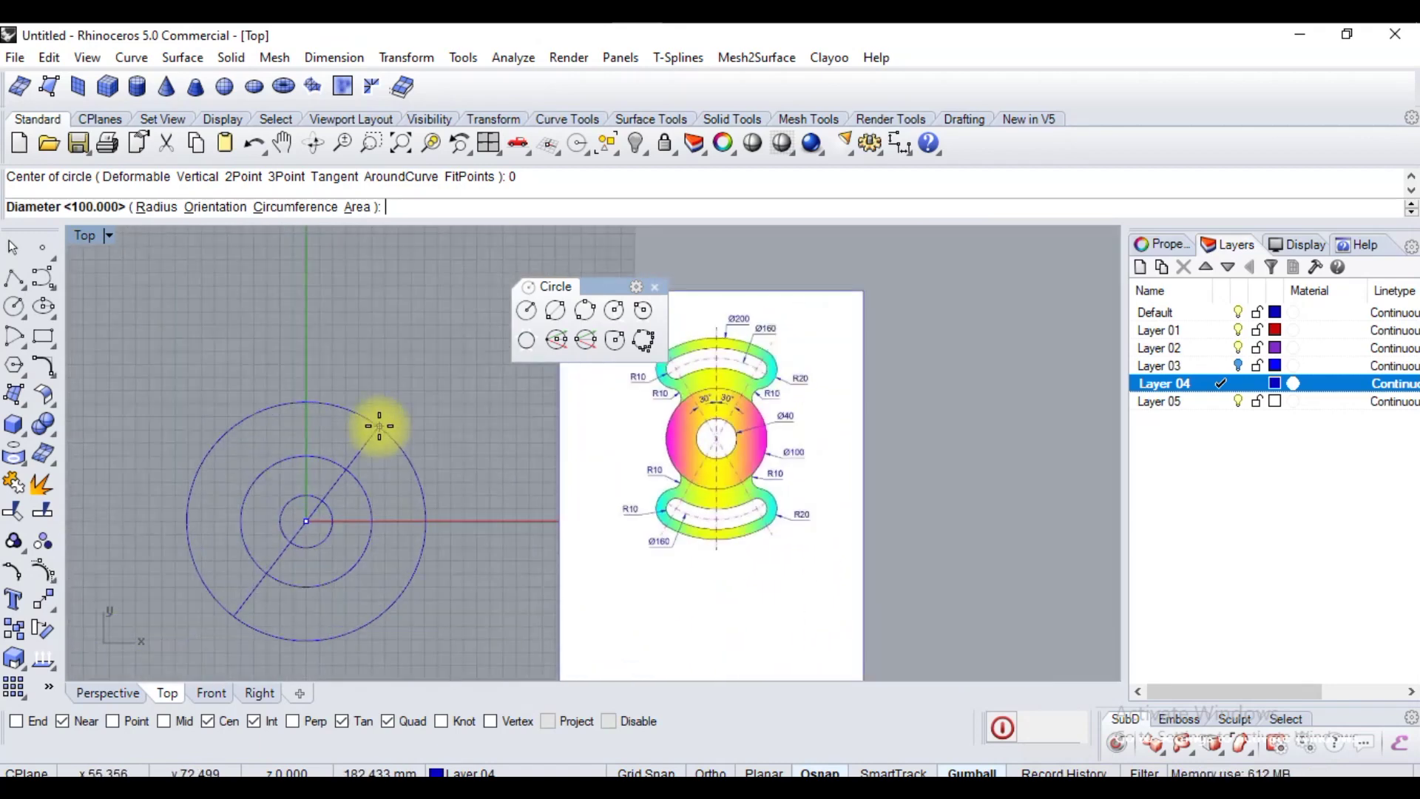
text(160)
key(Return)
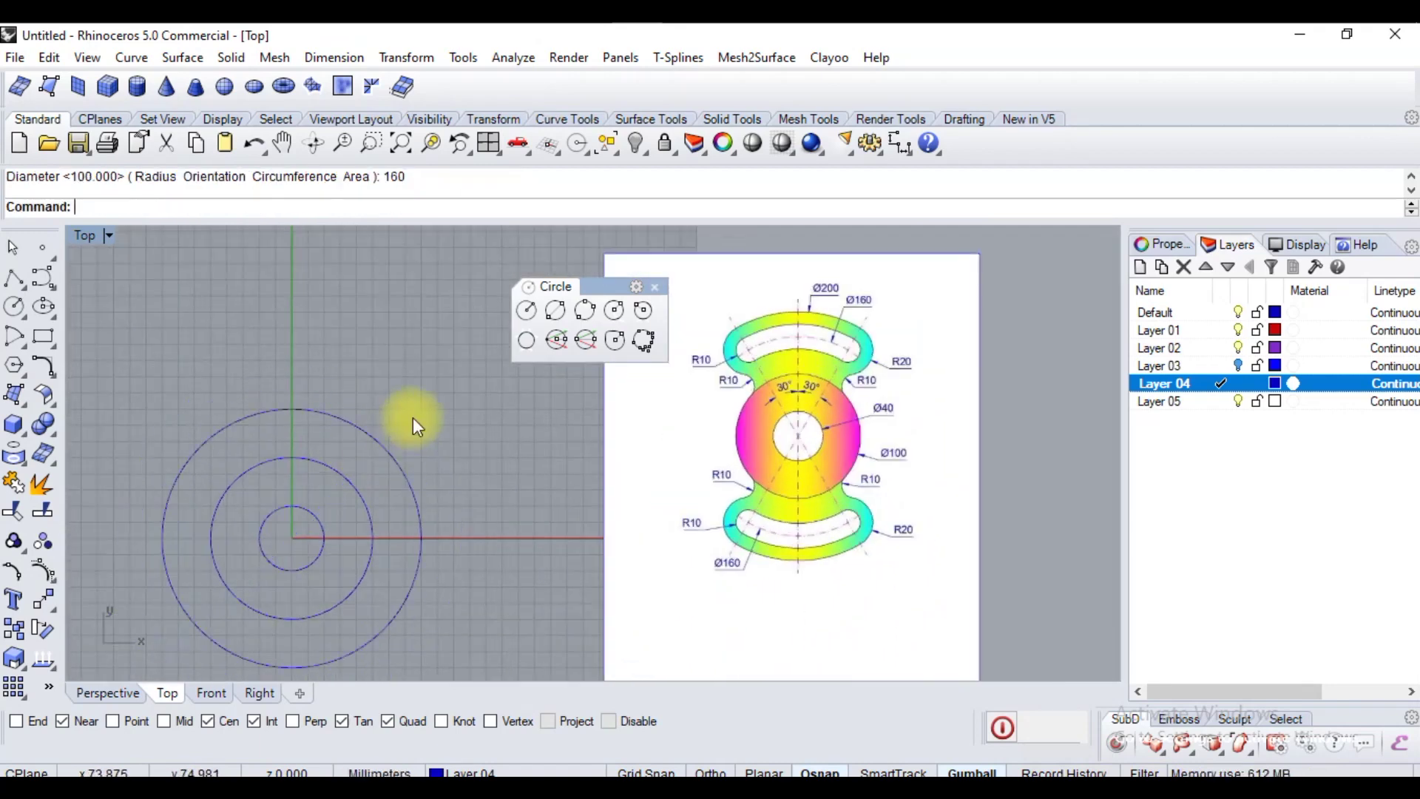
Examine the upper curved slot in the reference drawing for its diameters, end radii and angles.
scroll(367, 483, up, 3)
scroll(749, 413, down, 3)
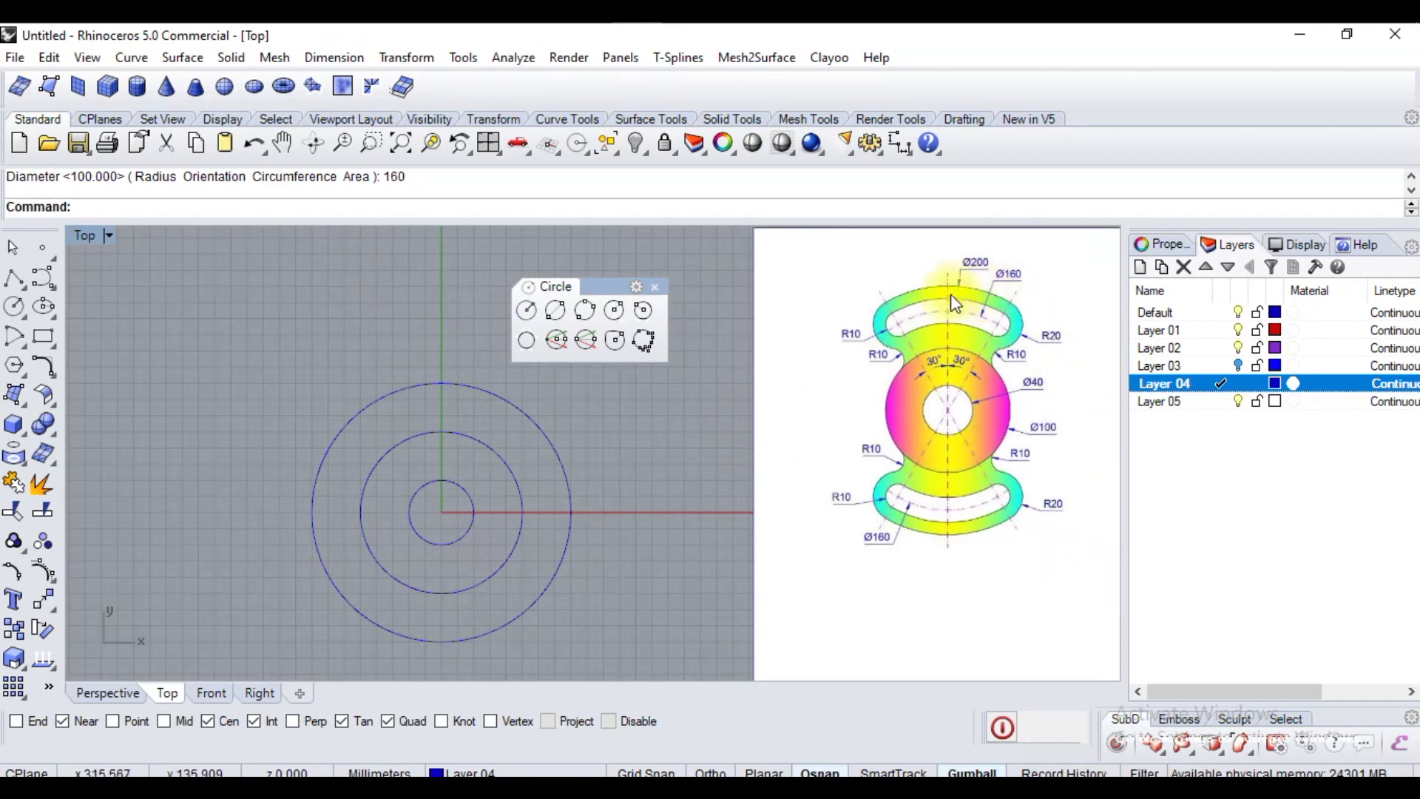
scroll(971, 314, up, 4)
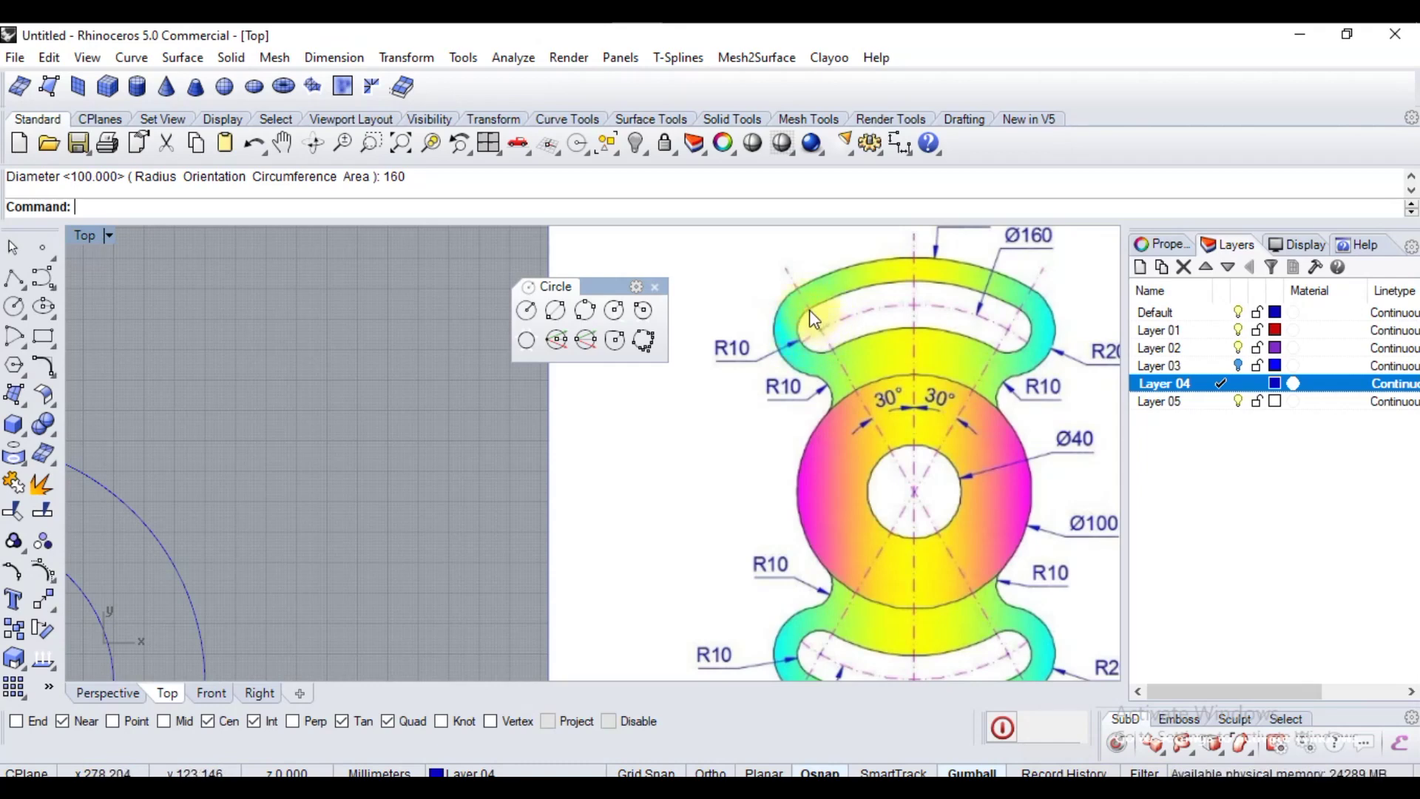
scroll(824, 339, up, 5)
scroll(756, 412, down, 3)
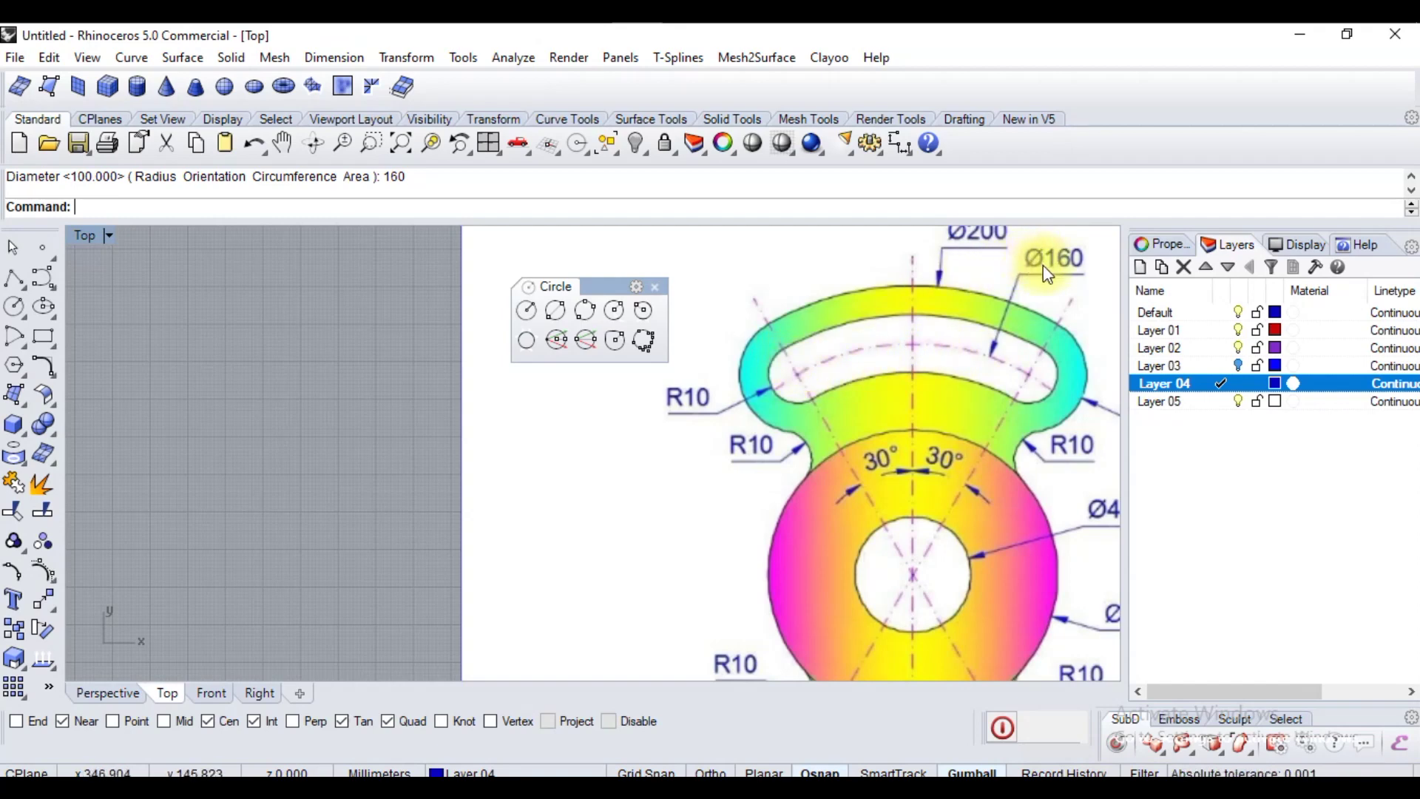
scroll(872, 356, down, 2)
scroll(872, 356, down, 3)
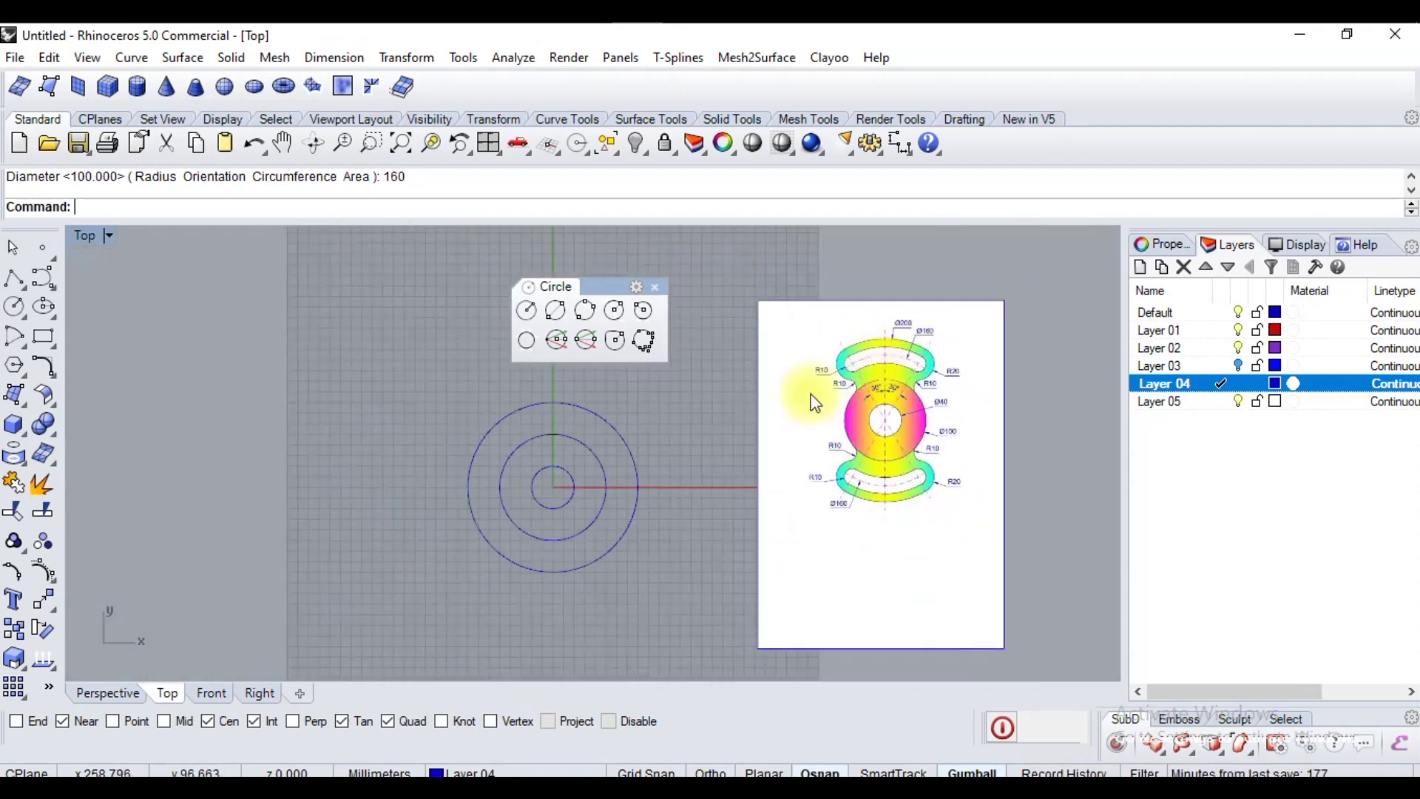
scroll(574, 473, up, 3)
Draw a circle centred at the origin (0) with a radius of 90 mm.
click(530, 314)
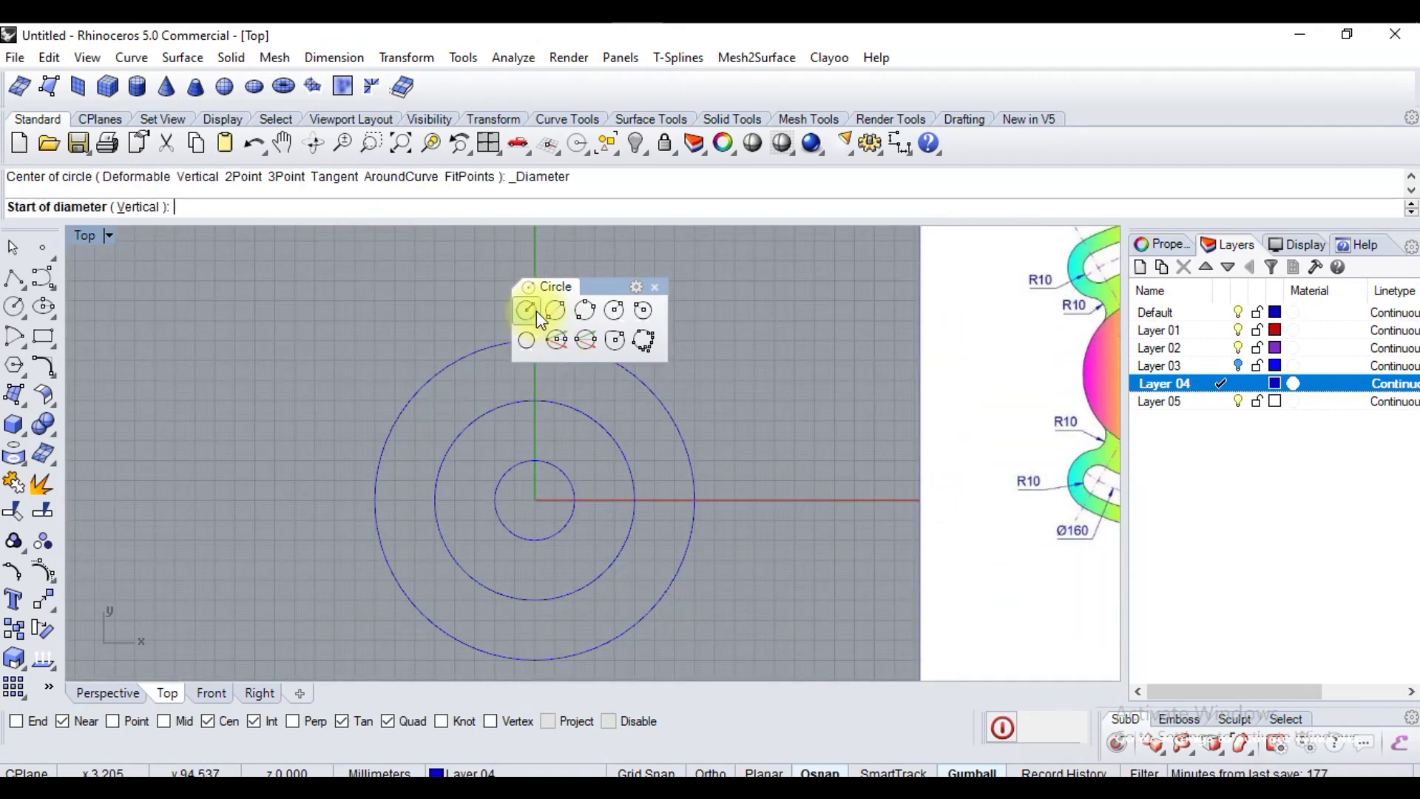
drag(595, 288, 809, 284)
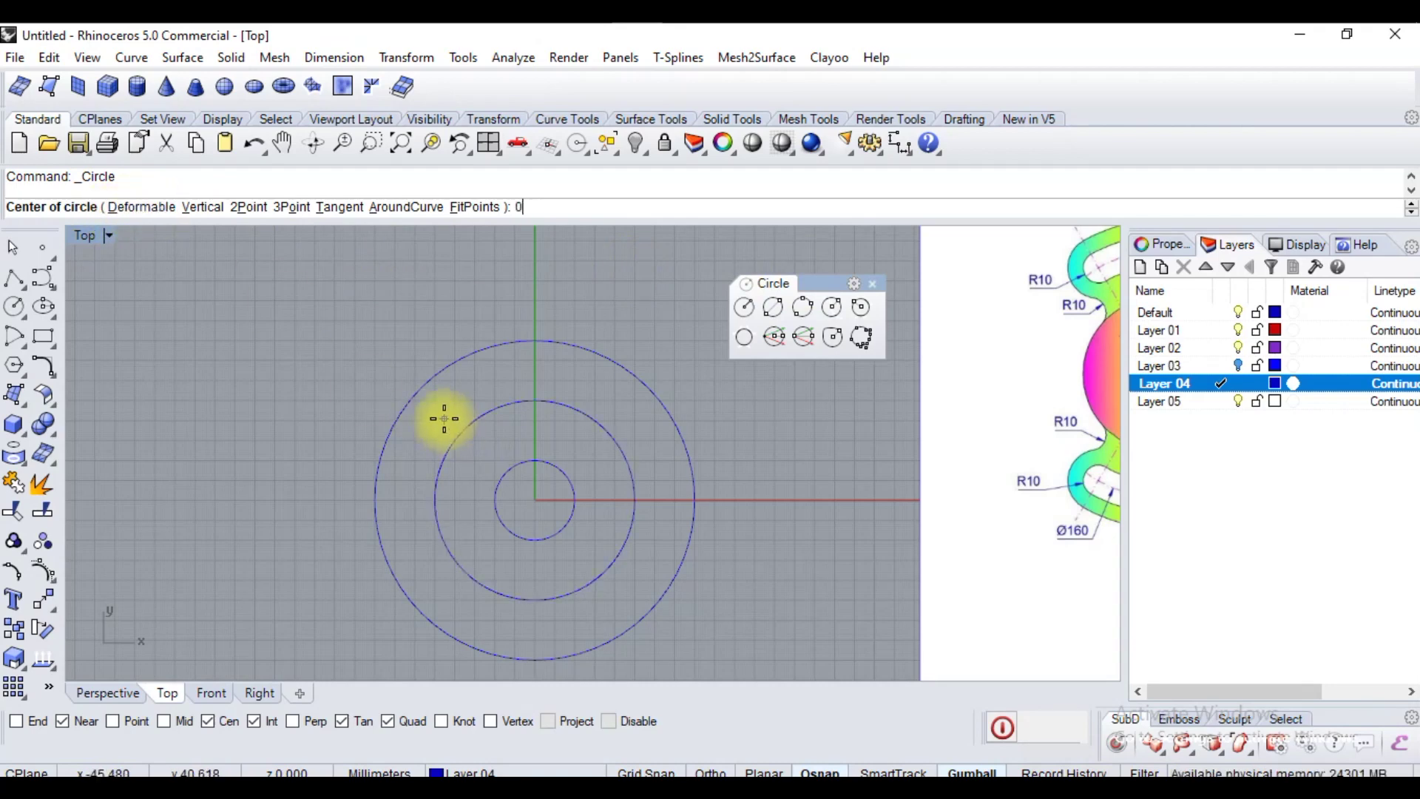
text(0)
key(Return)
click(154, 209)
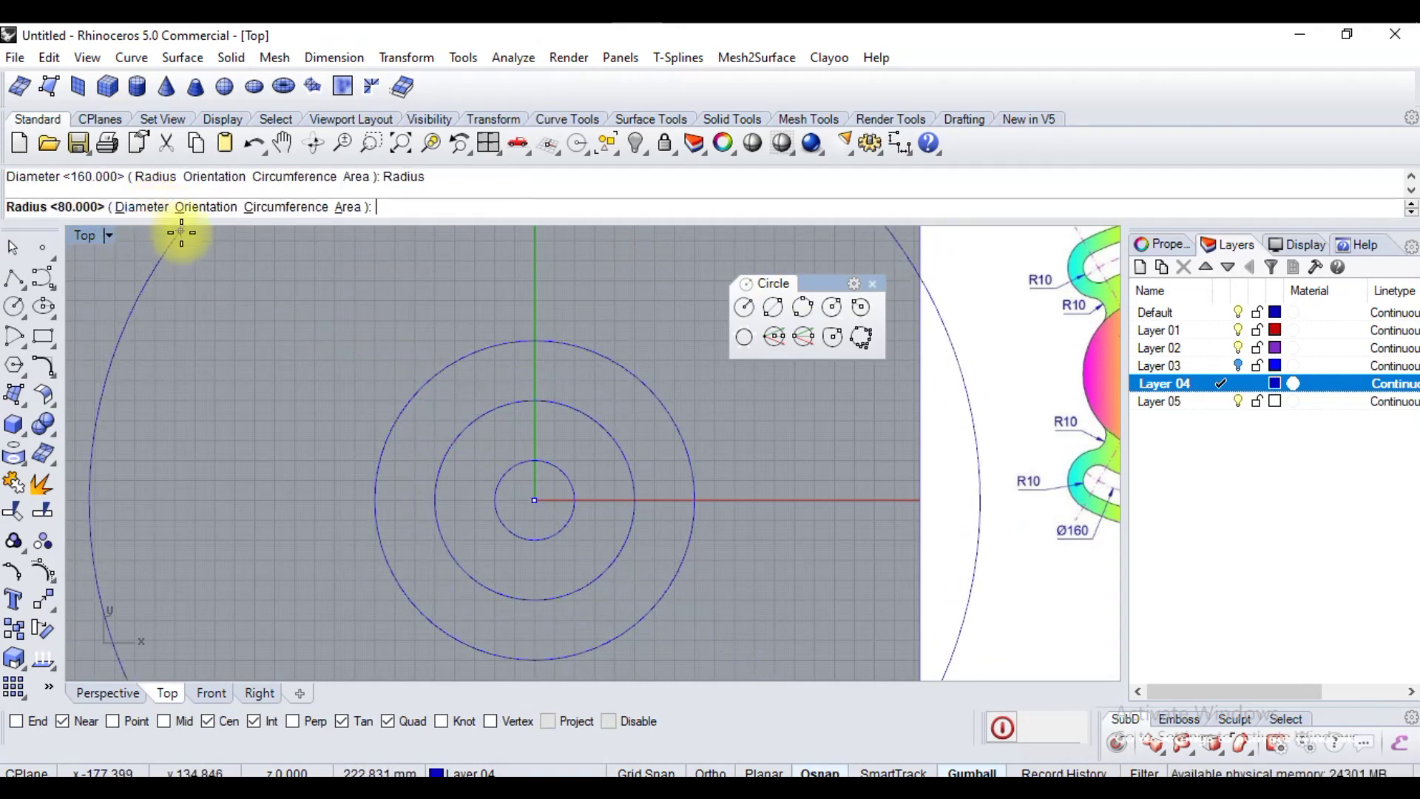
text(90)
key(Return)
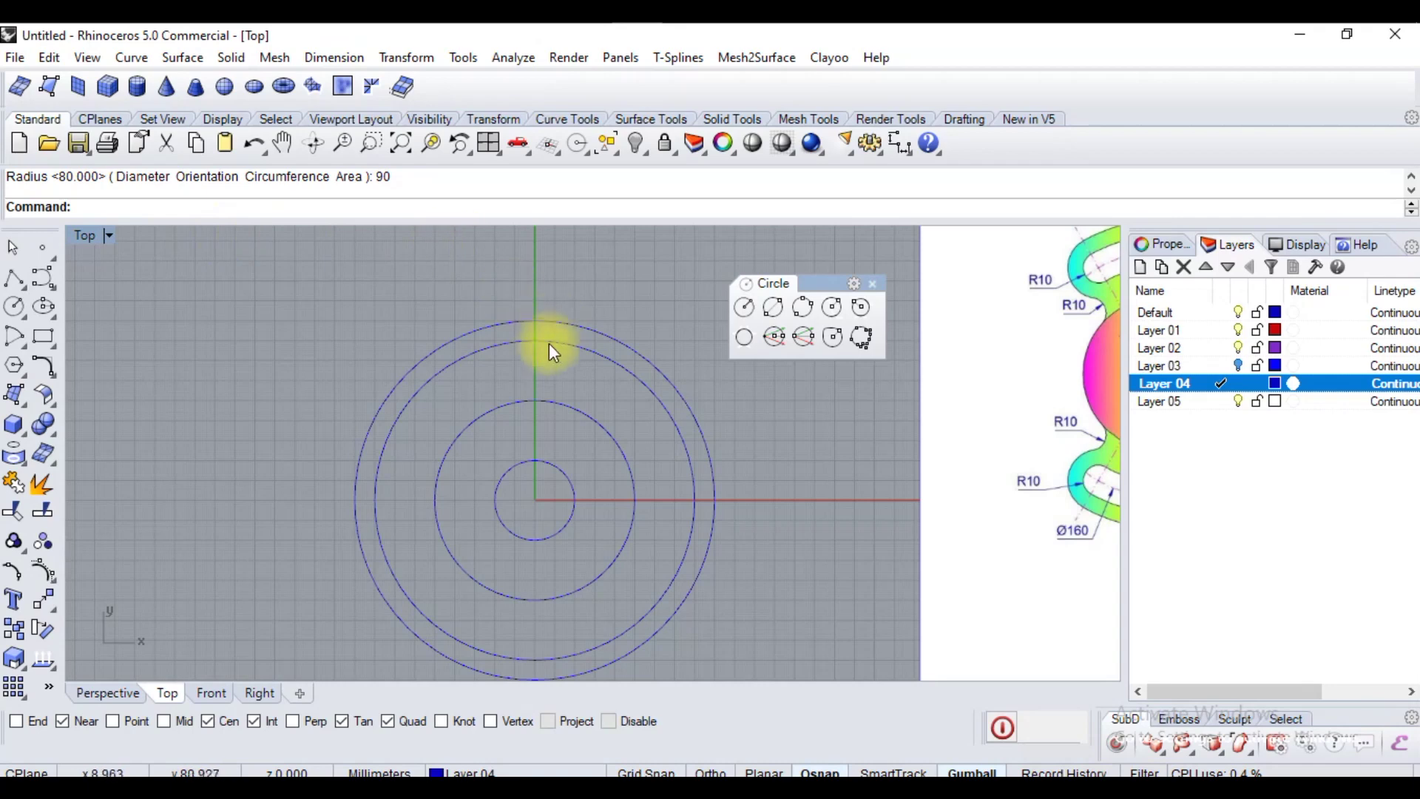
Draw the outer circle centred at the origin (0) with a radius of 100 mm.
scroll(481, 383, down, 3)
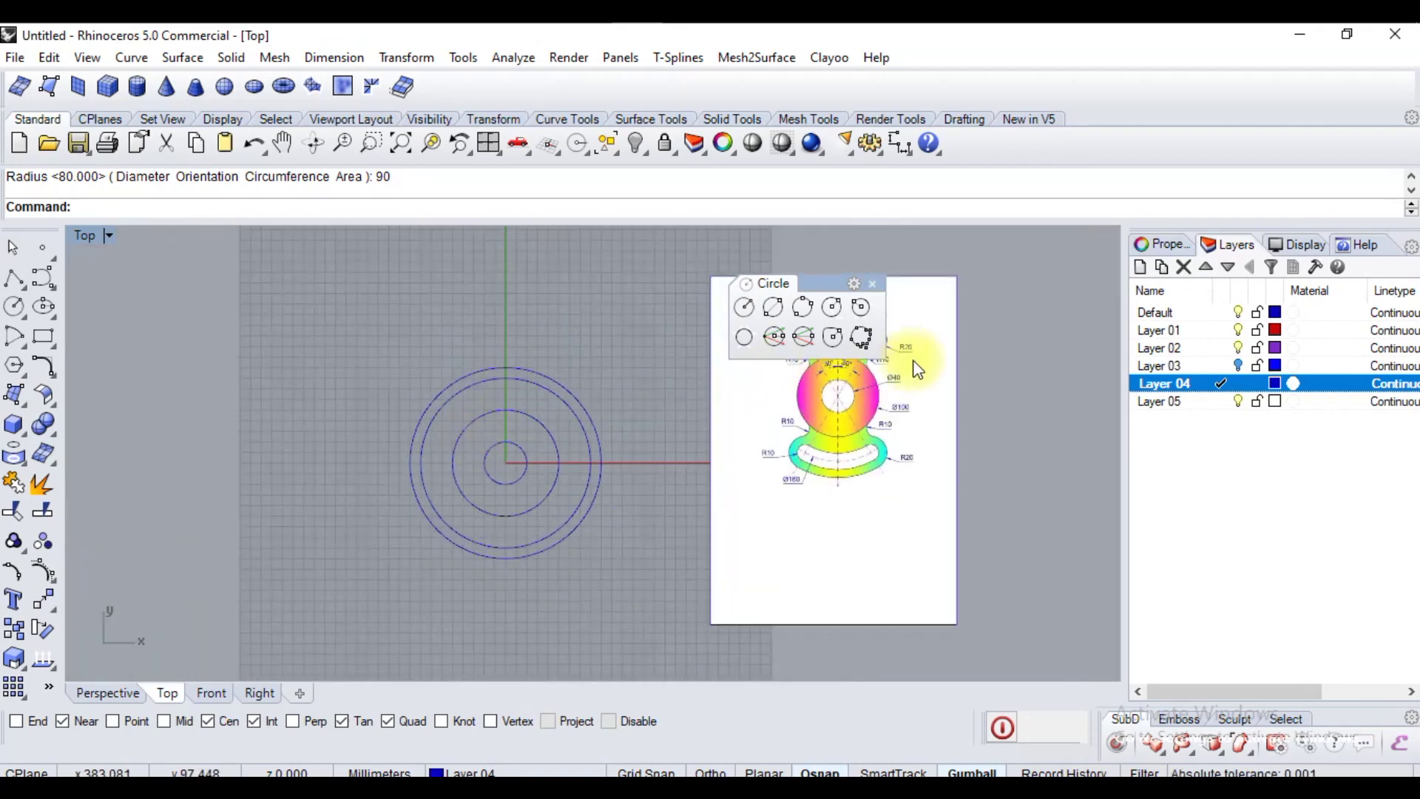
scroll(873, 437, down, 3)
scroll(873, 437, up, 6)
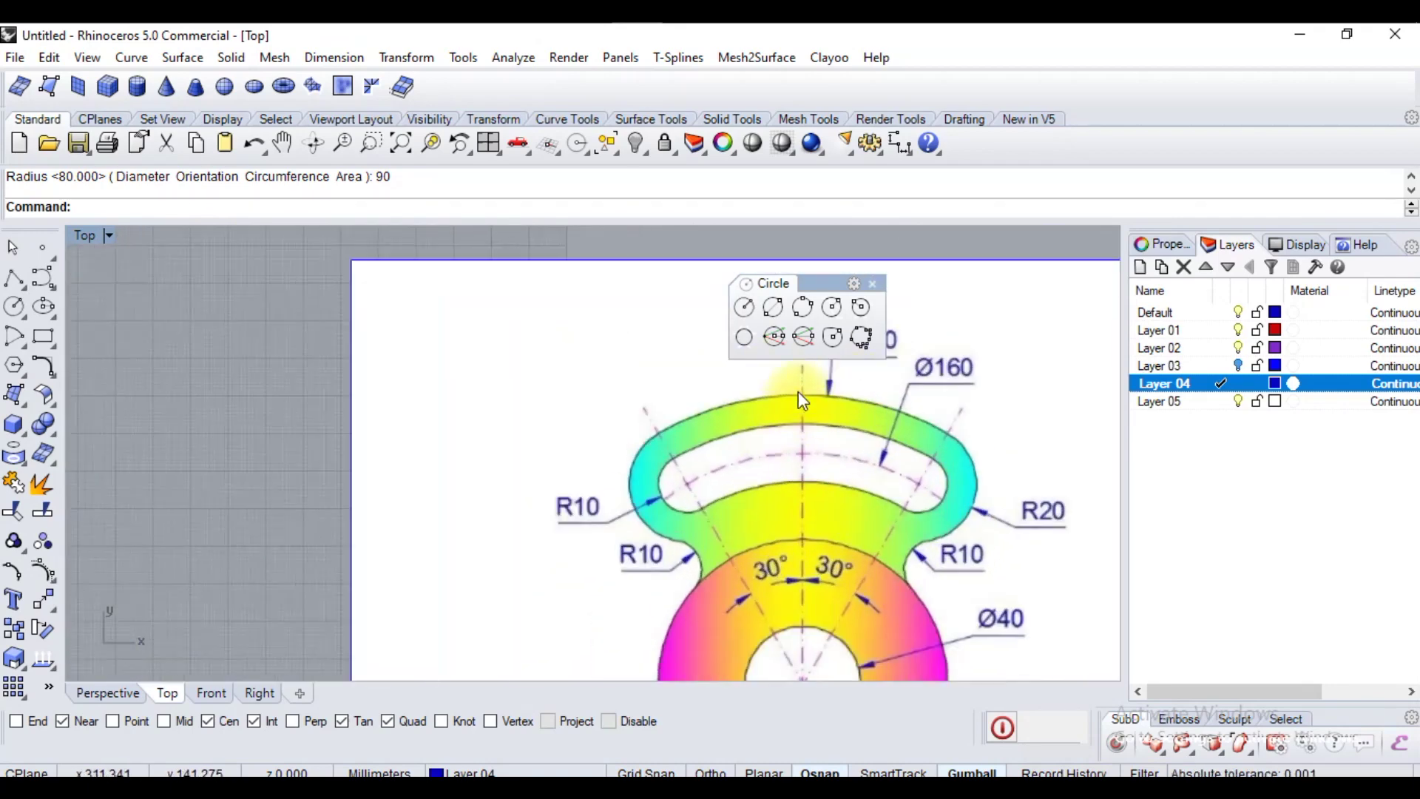
scroll(1056, 463, down, 1)
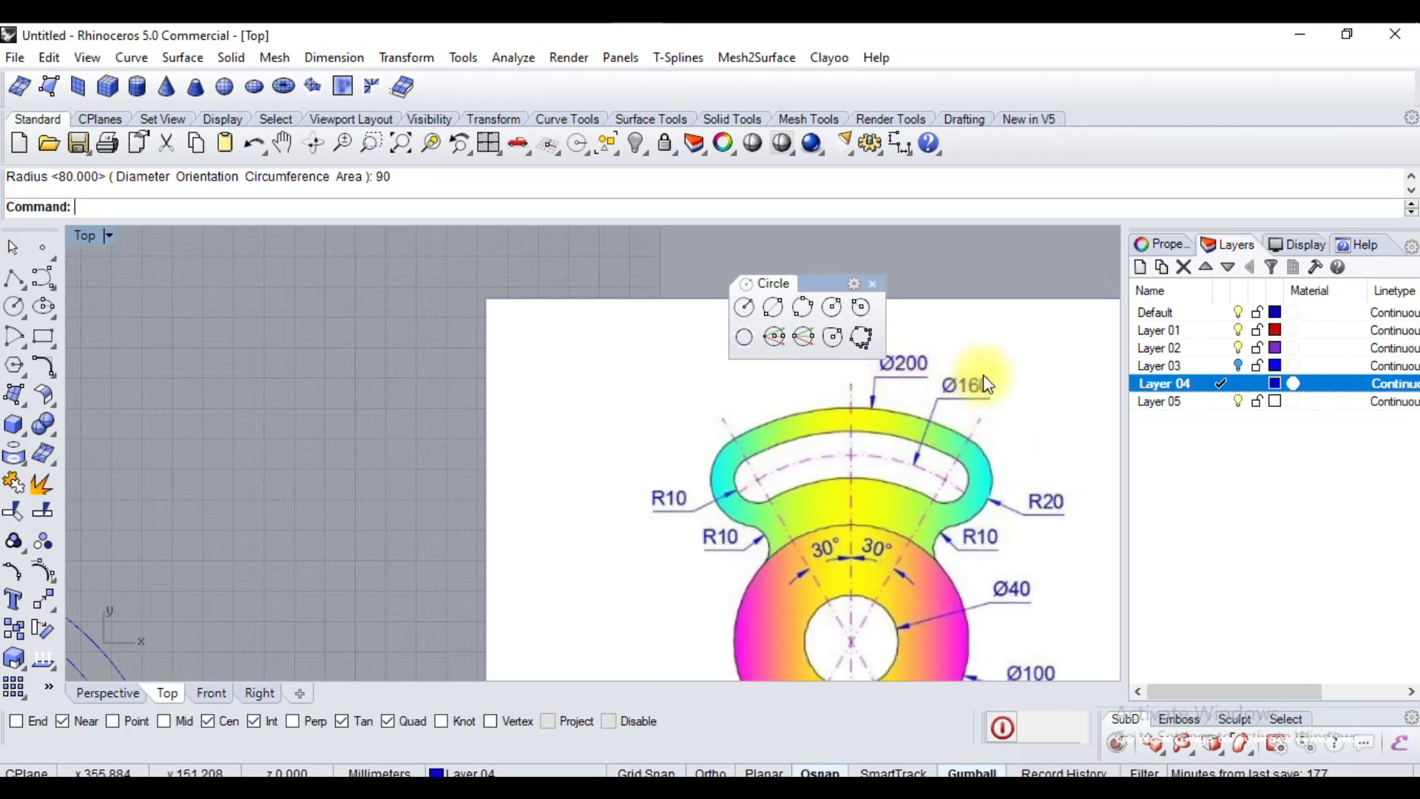
scroll(983, 375, down, 2)
scroll(451, 358, down, 1)
click(744, 306)
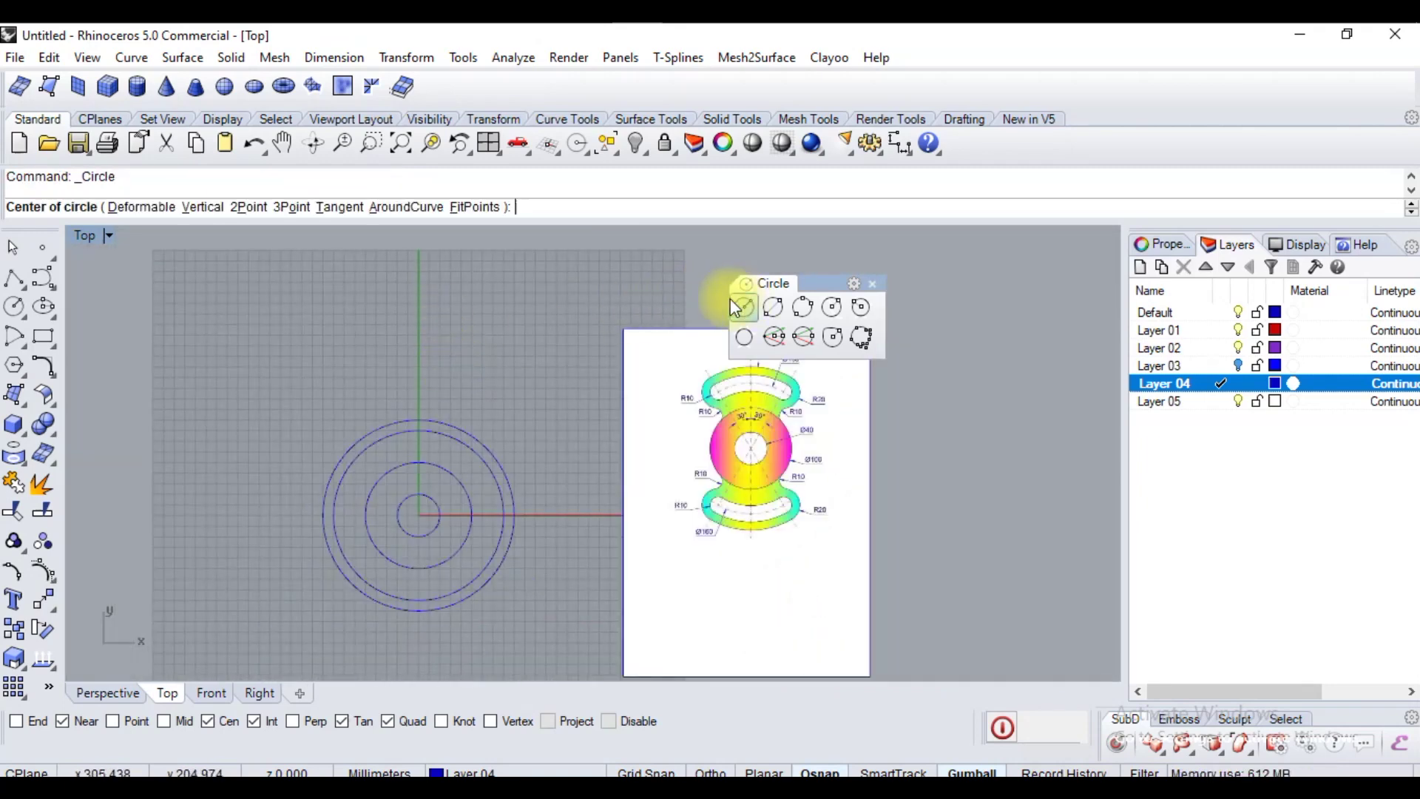
text(0)
key(Return)
text(10)
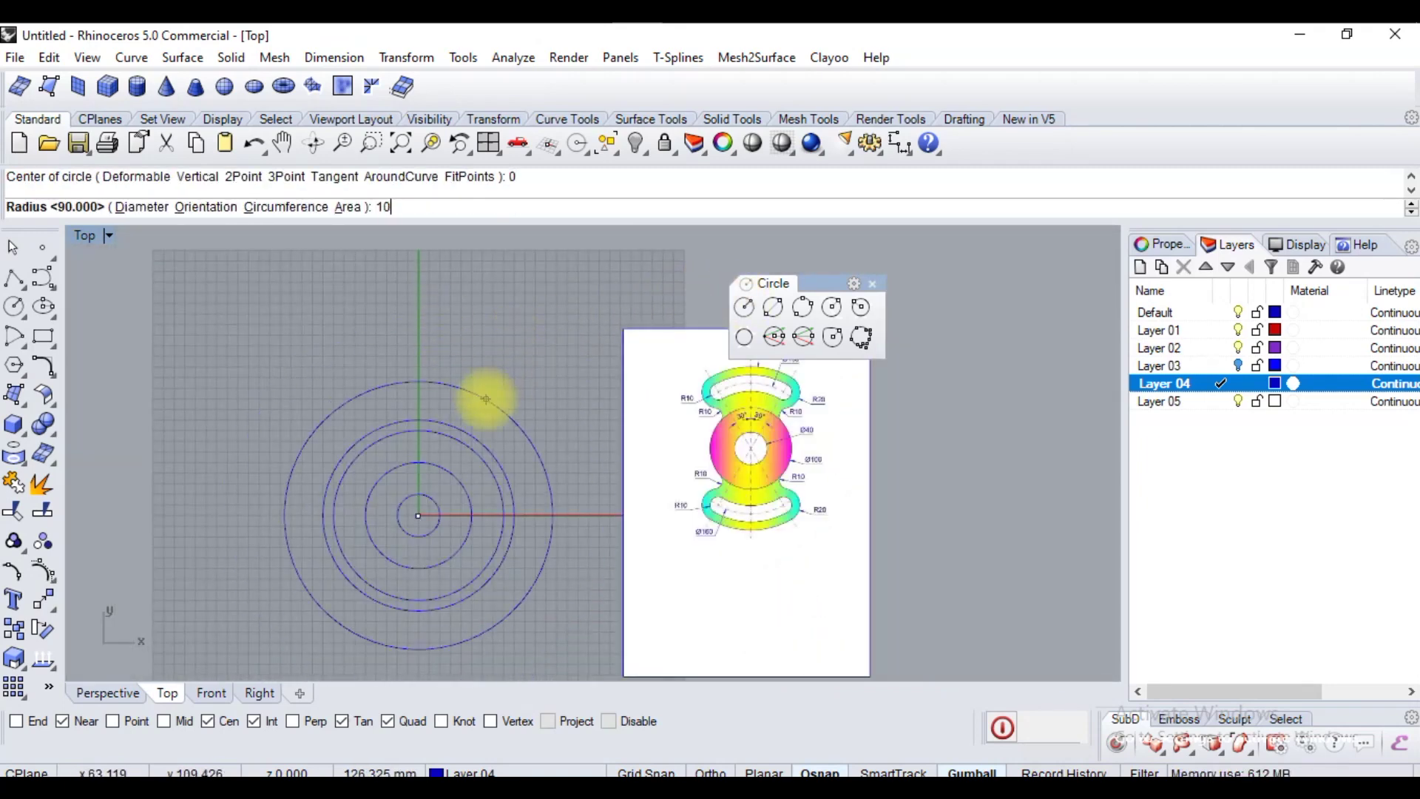
text(0)
key(Return)
Keep the set of line tools open as a floating palette beside the circle tools.
scroll(374, 415, up, 4)
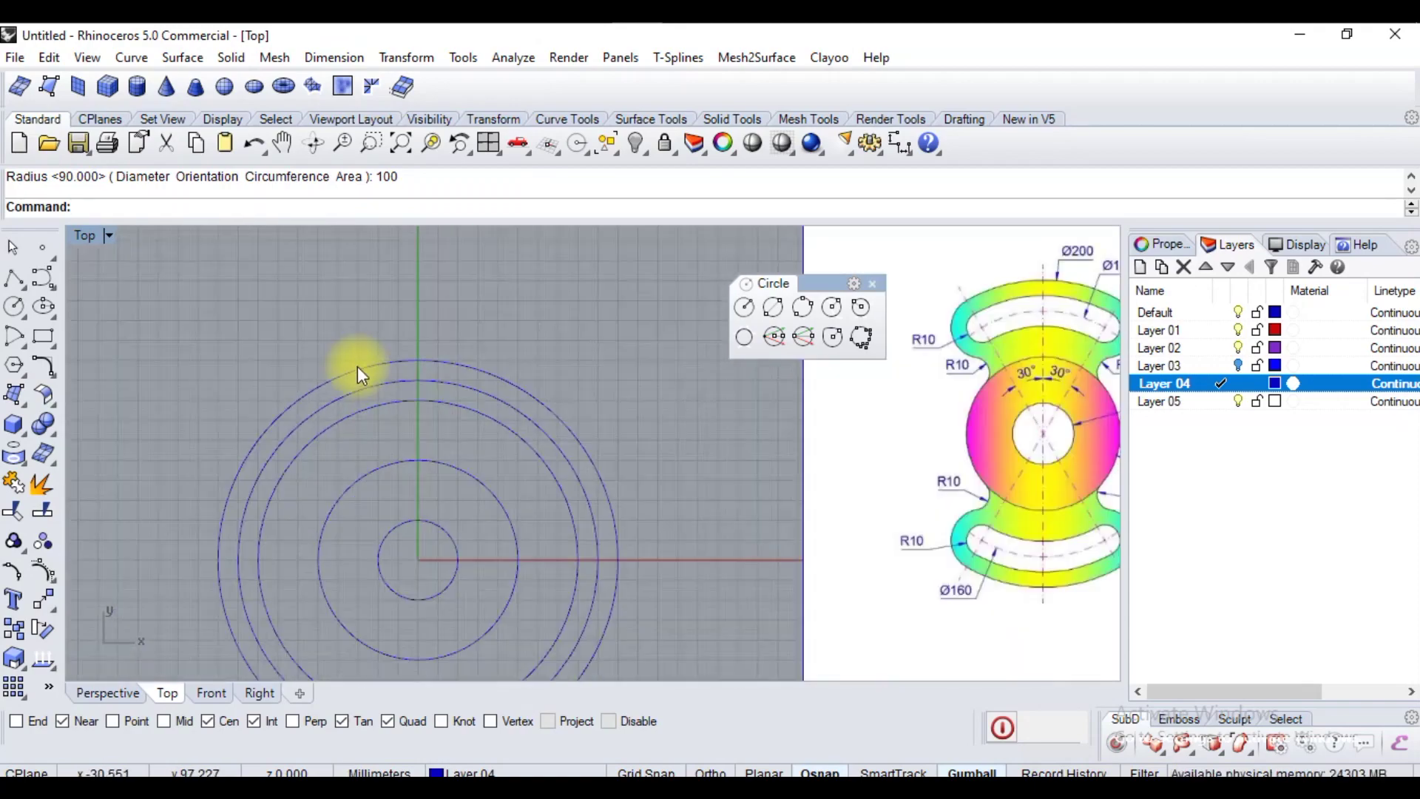
scroll(357, 366, down, 2)
scroll(730, 406, up, 6)
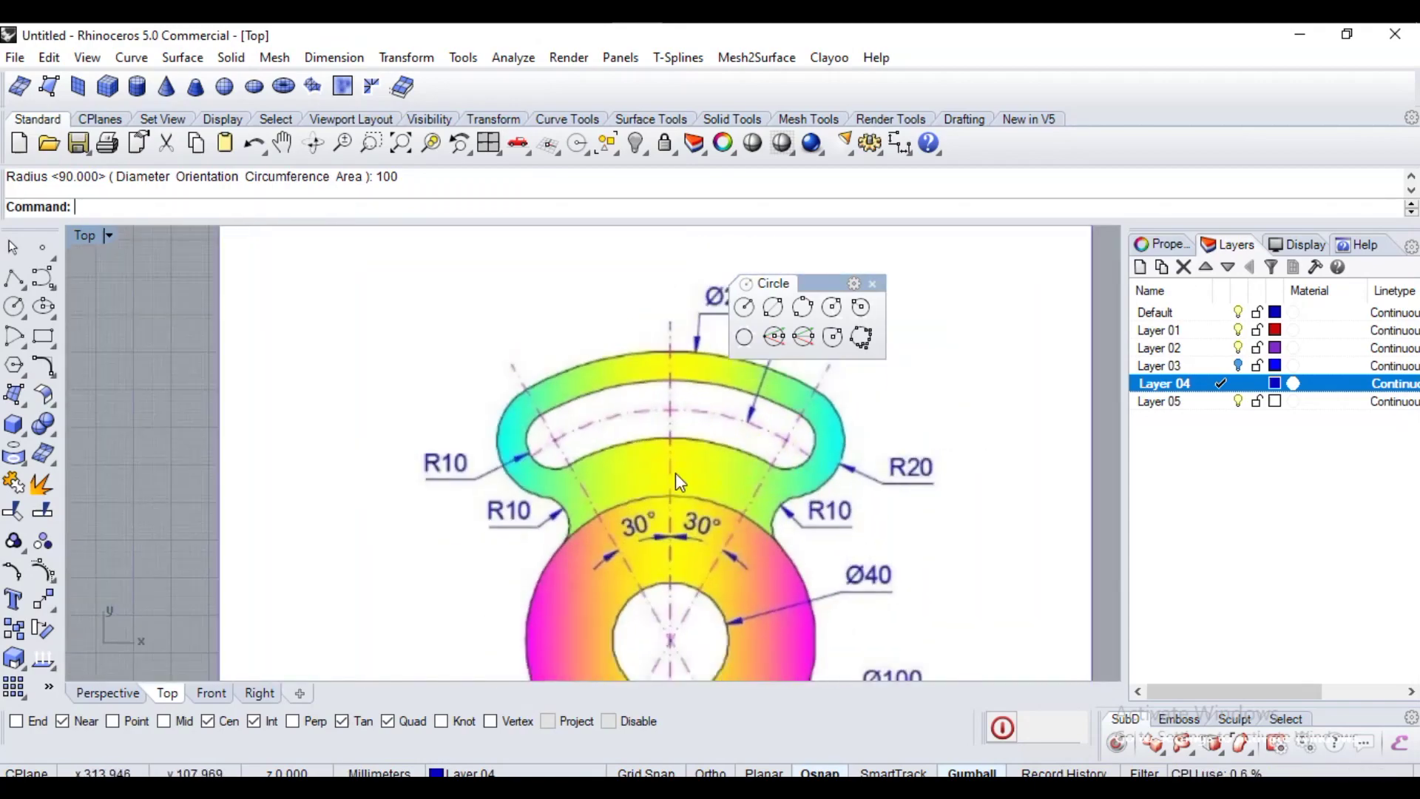
scroll(738, 446, down, 4)
click(28, 286)
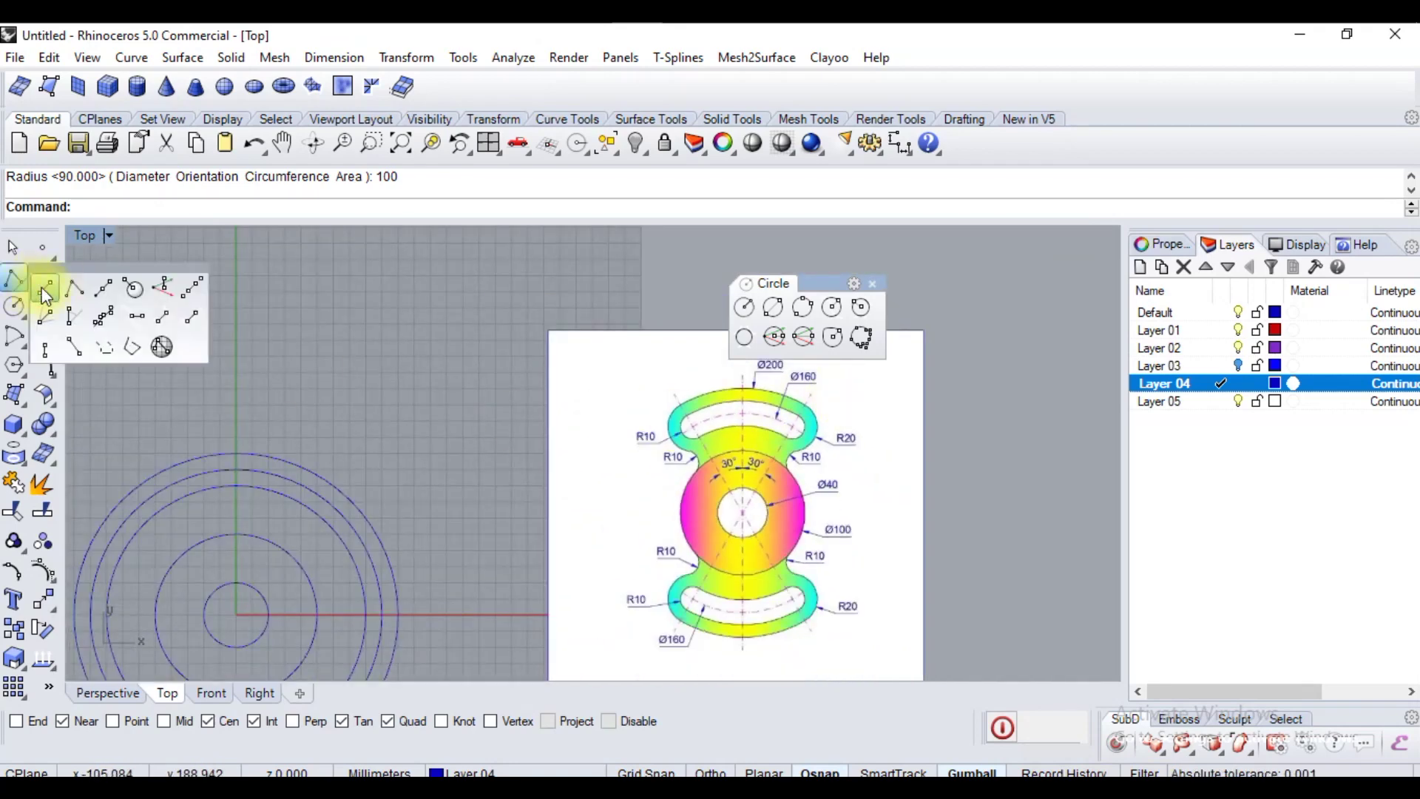
drag(80, 269, 489, 267)
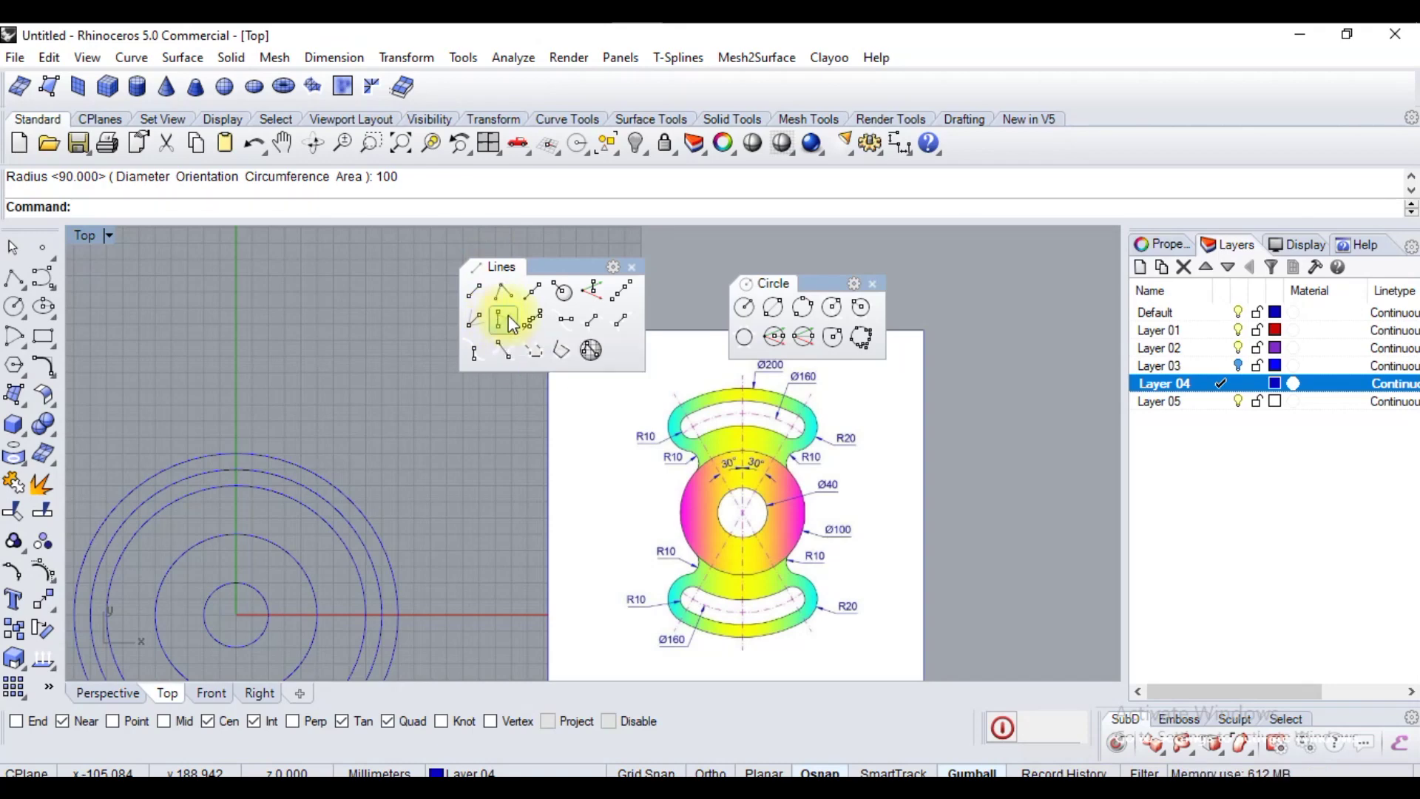
scroll(342, 348, down, 2)
scroll(308, 339, up, 3)
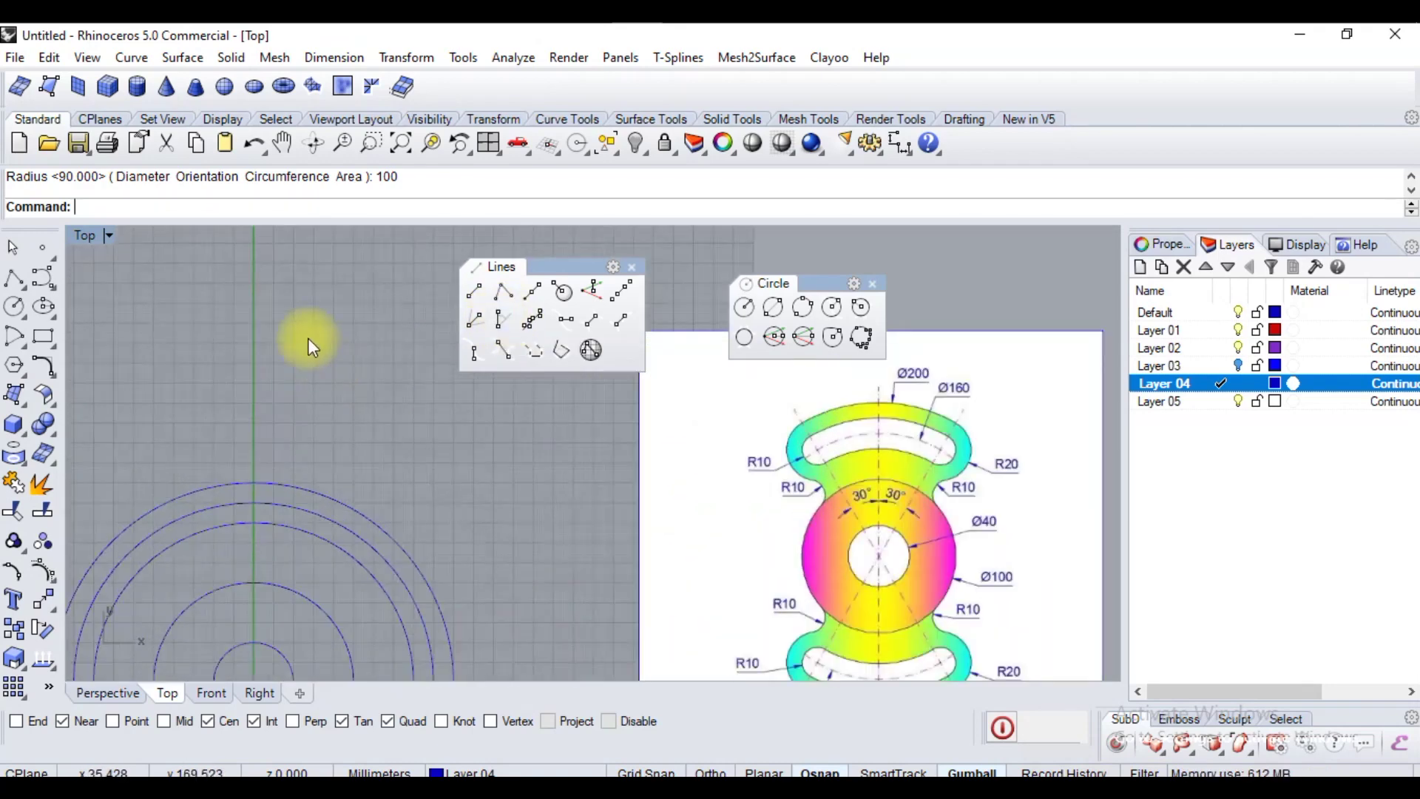
Draw a horizontal line about 59 mm long outside the circles, to their upper right, with Ortho turned on.
click(24, 286)
click(45, 287)
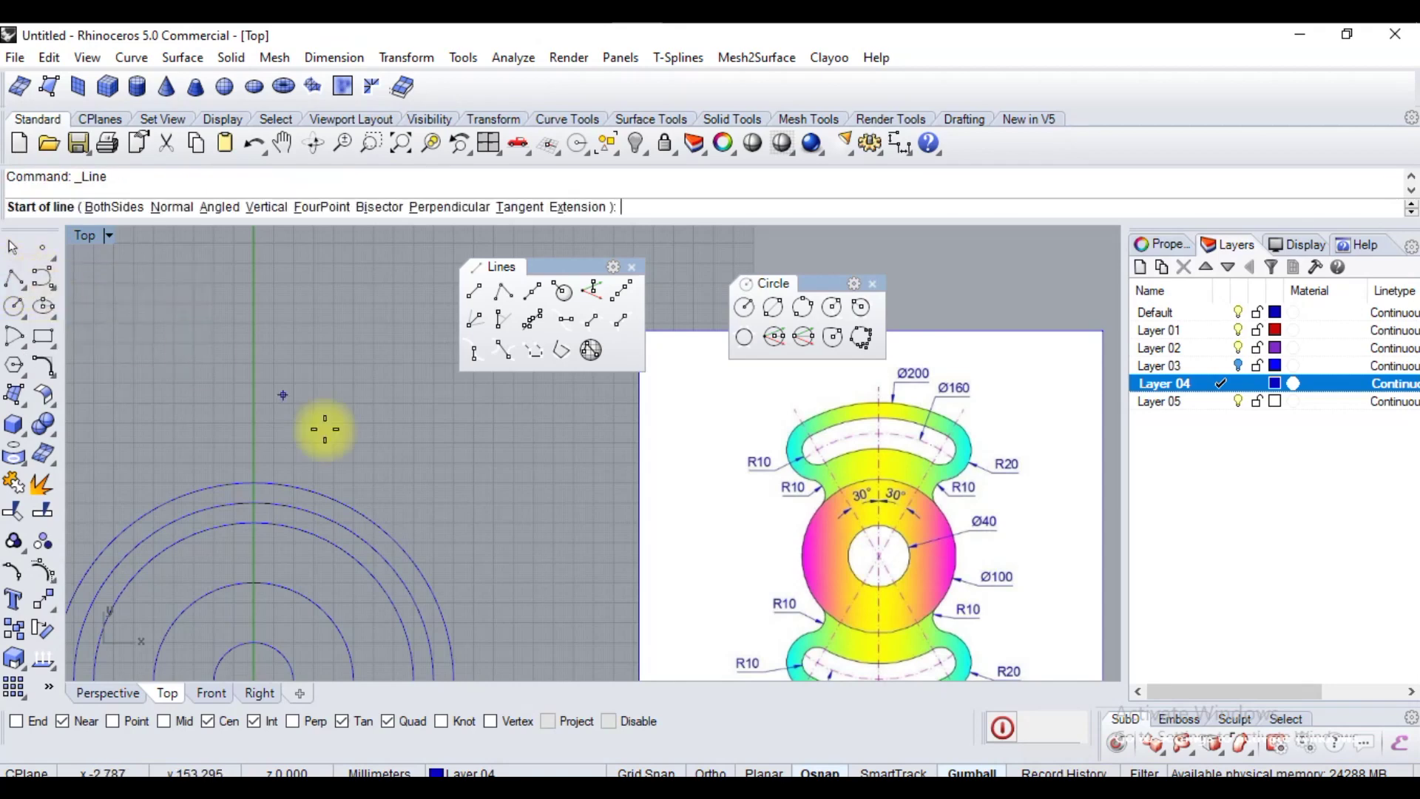
click(452, 488)
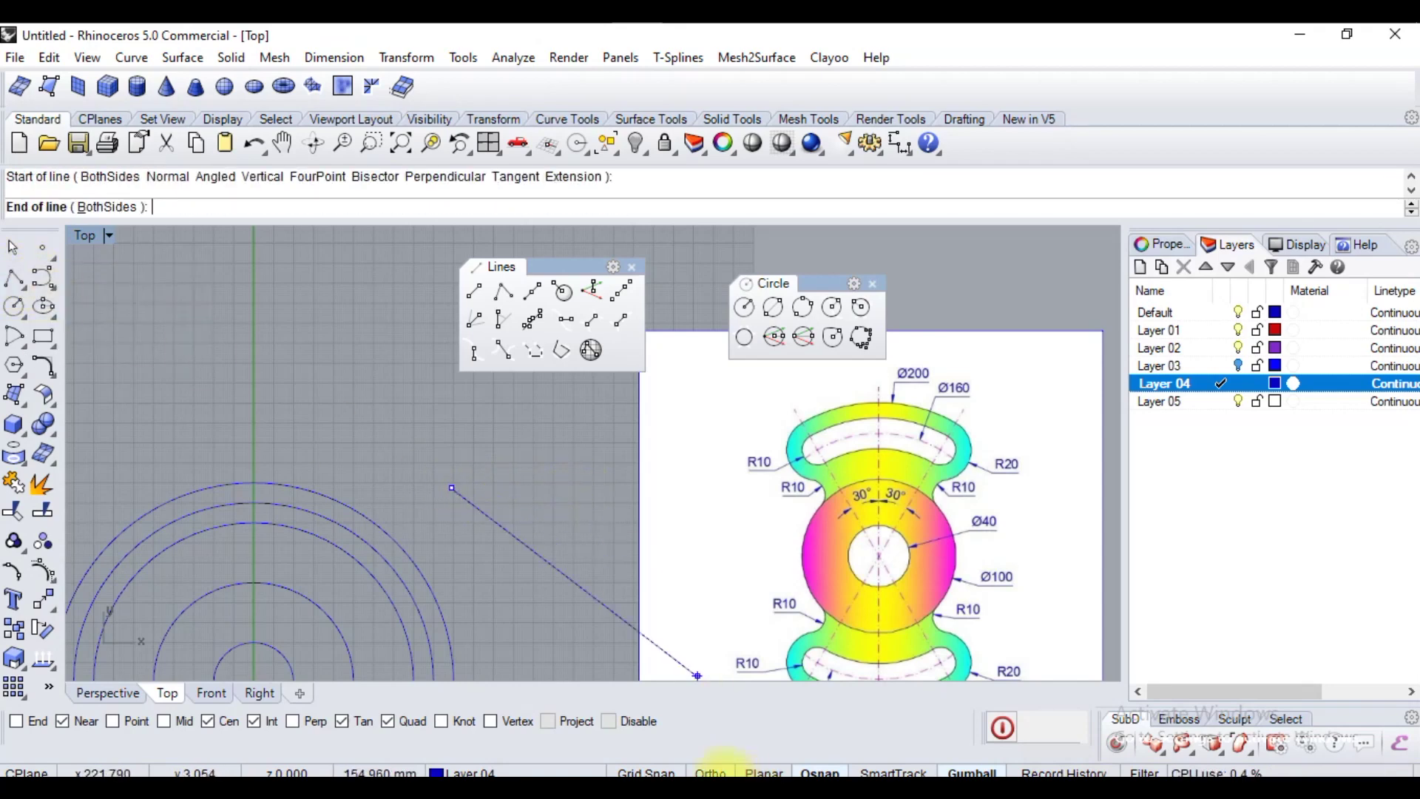
click(711, 771)
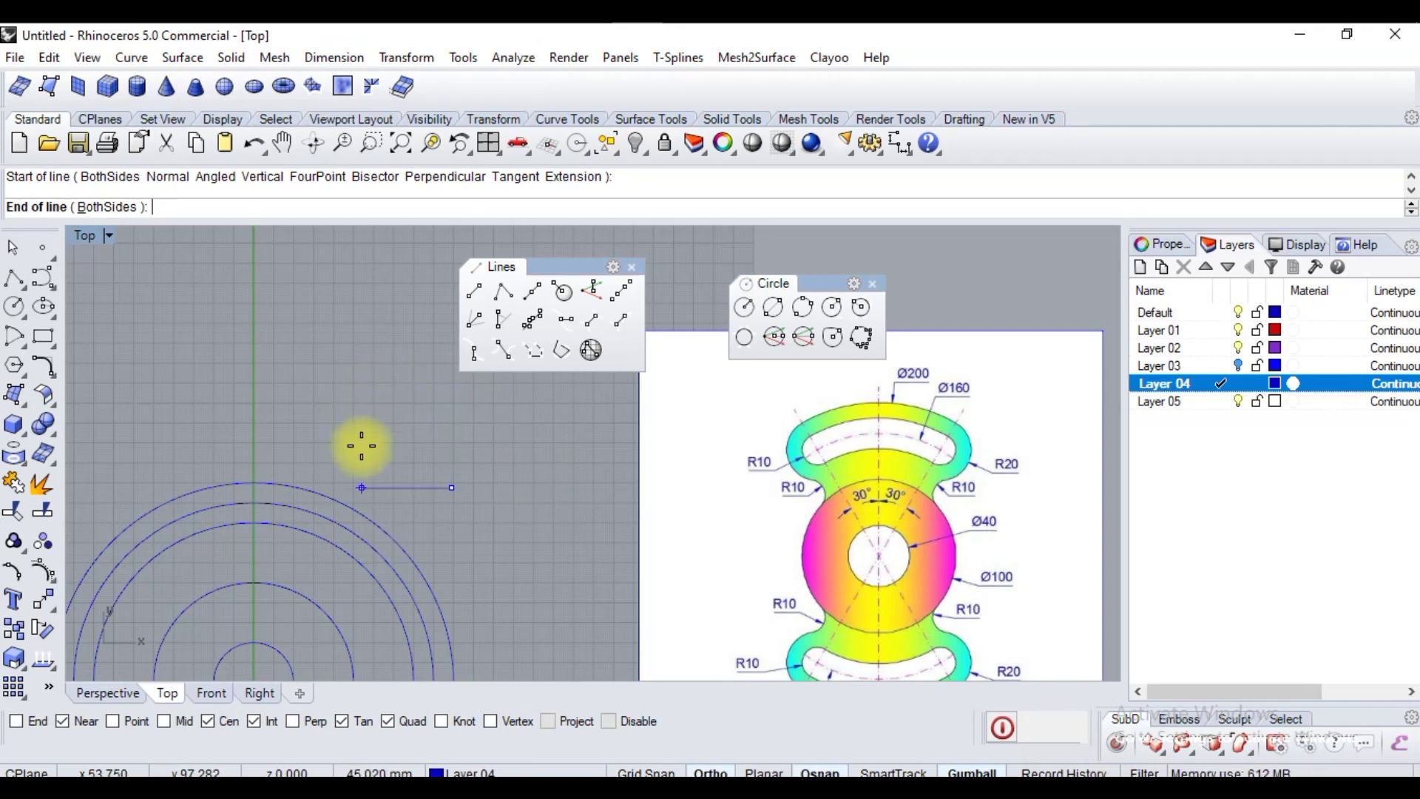
click(567, 478)
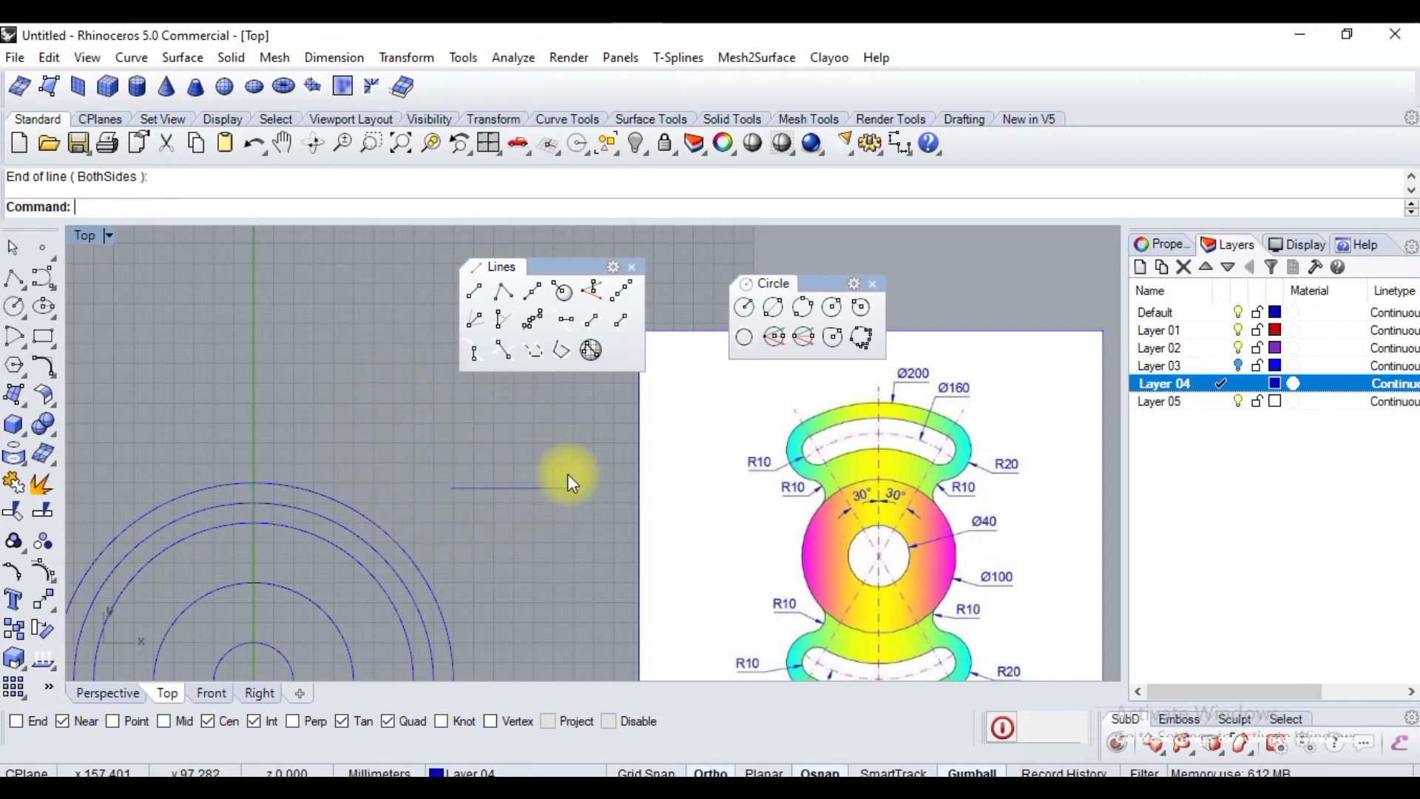
Draw a 15 mm angled line from the horizontal line's left end, using that line as base and a pivot angle of 45°.
scroll(473, 482, up, 2)
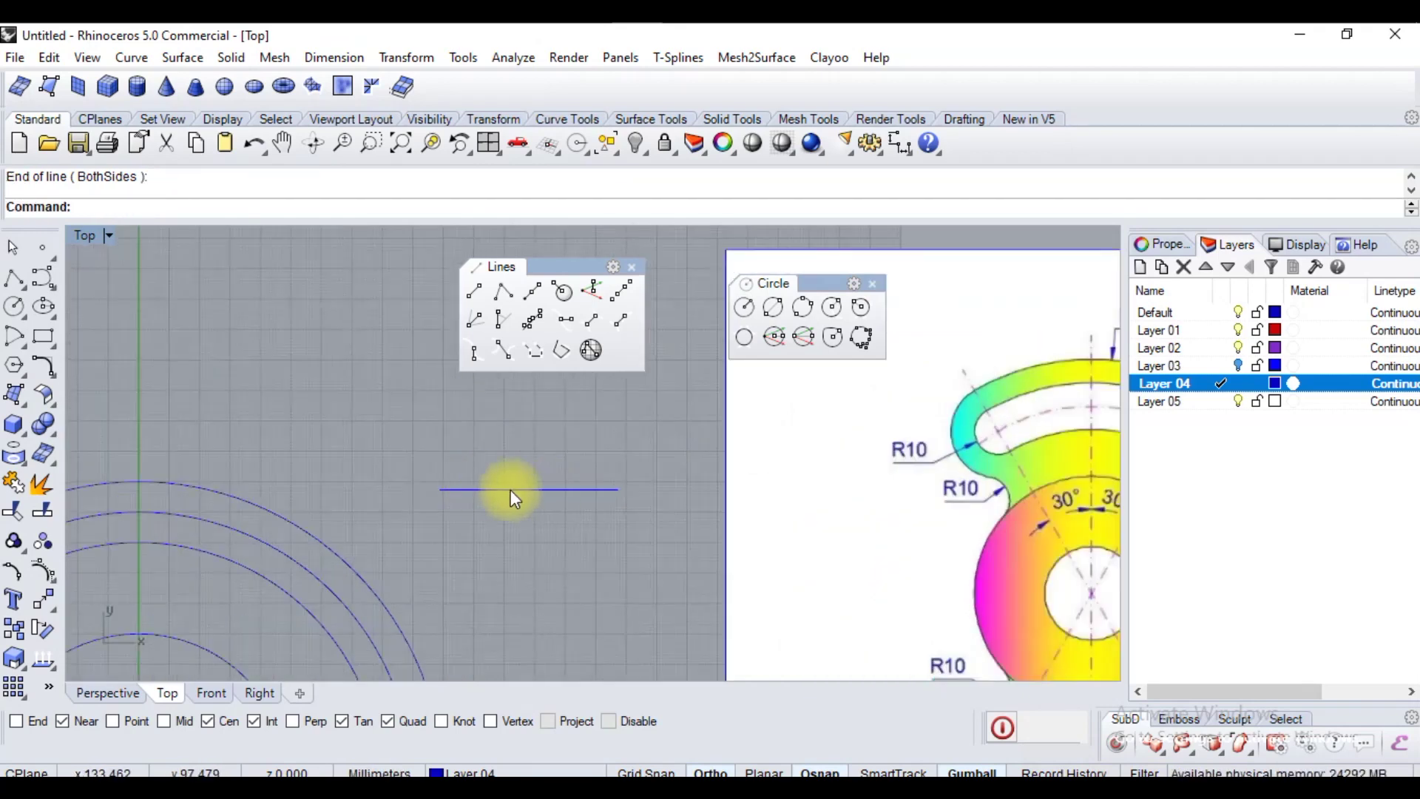
click(503, 321)
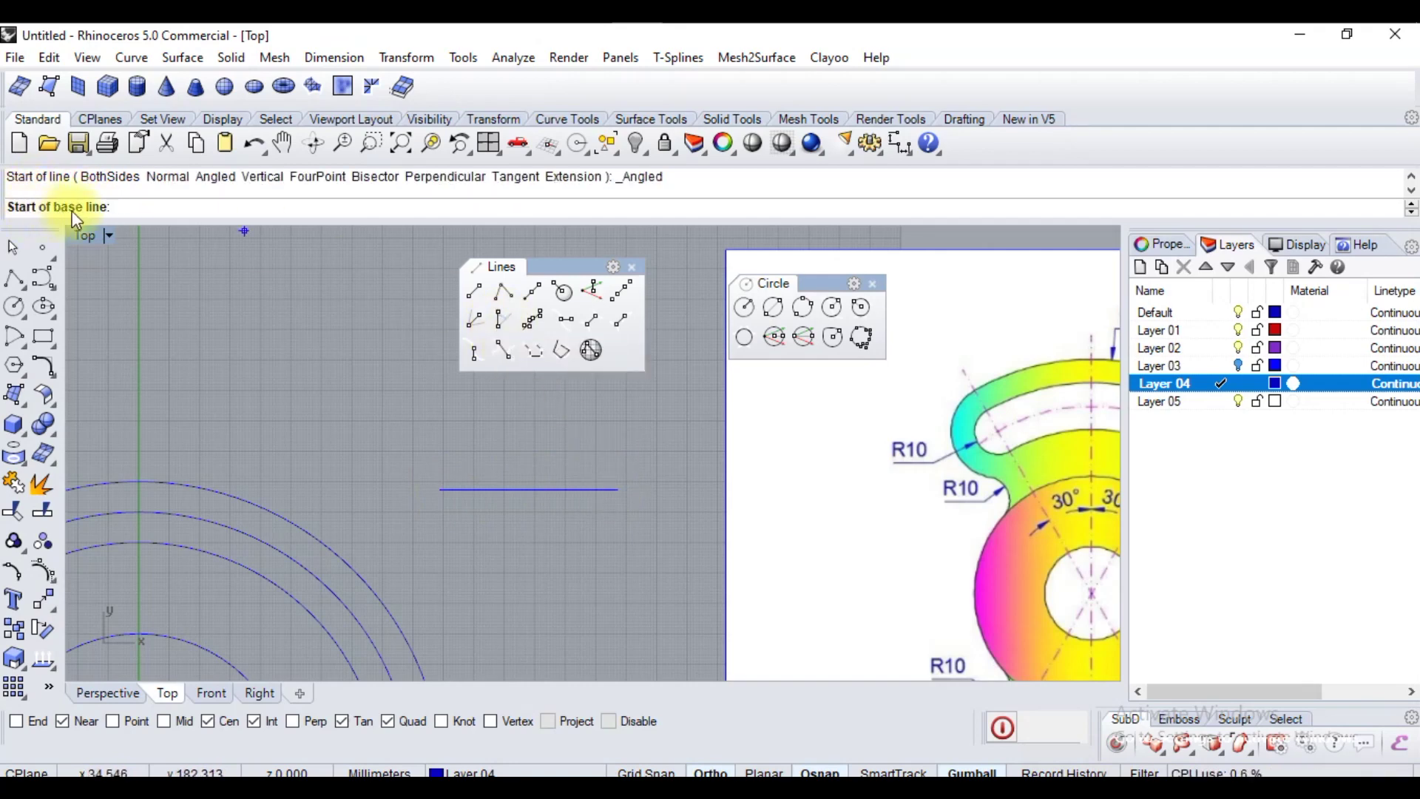
click(432, 477)
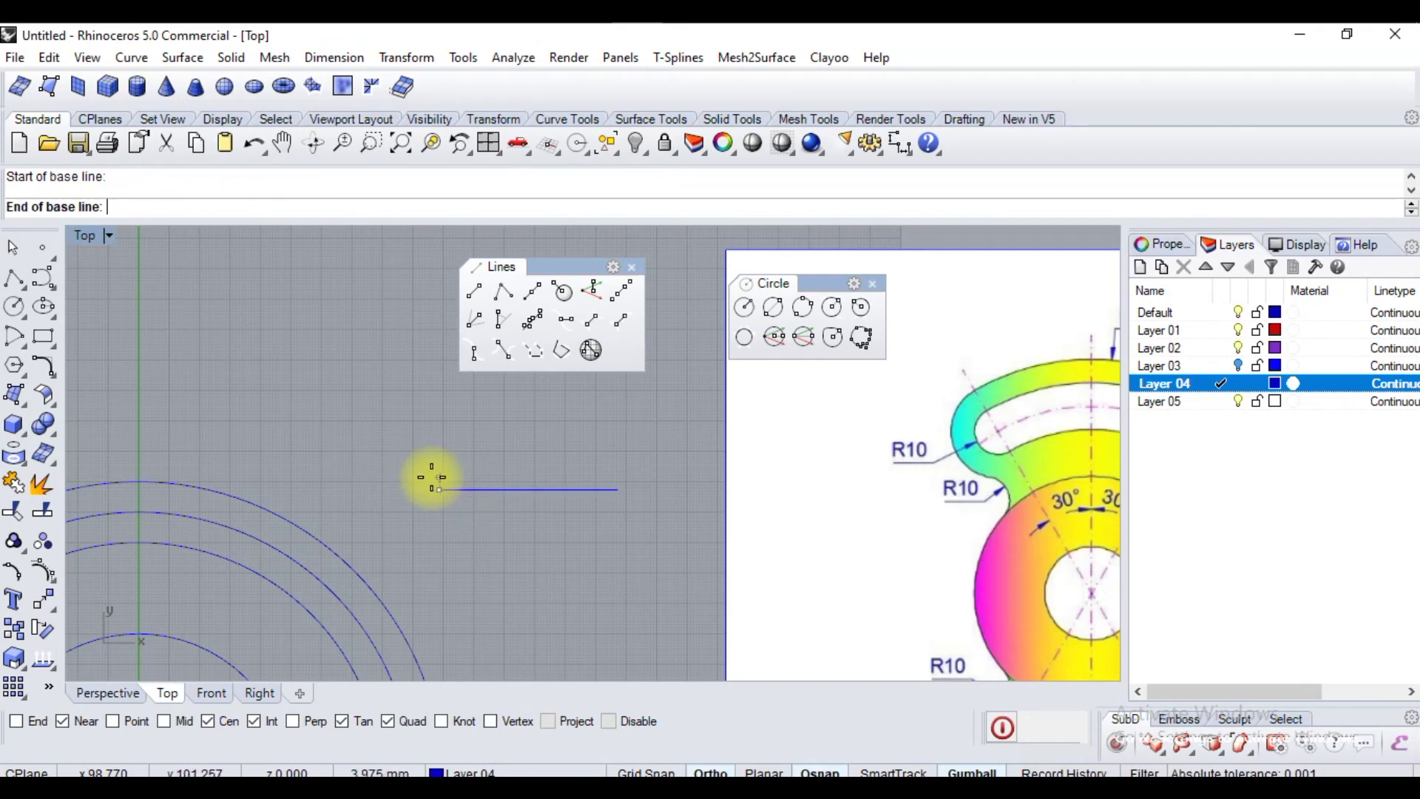
click(615, 482)
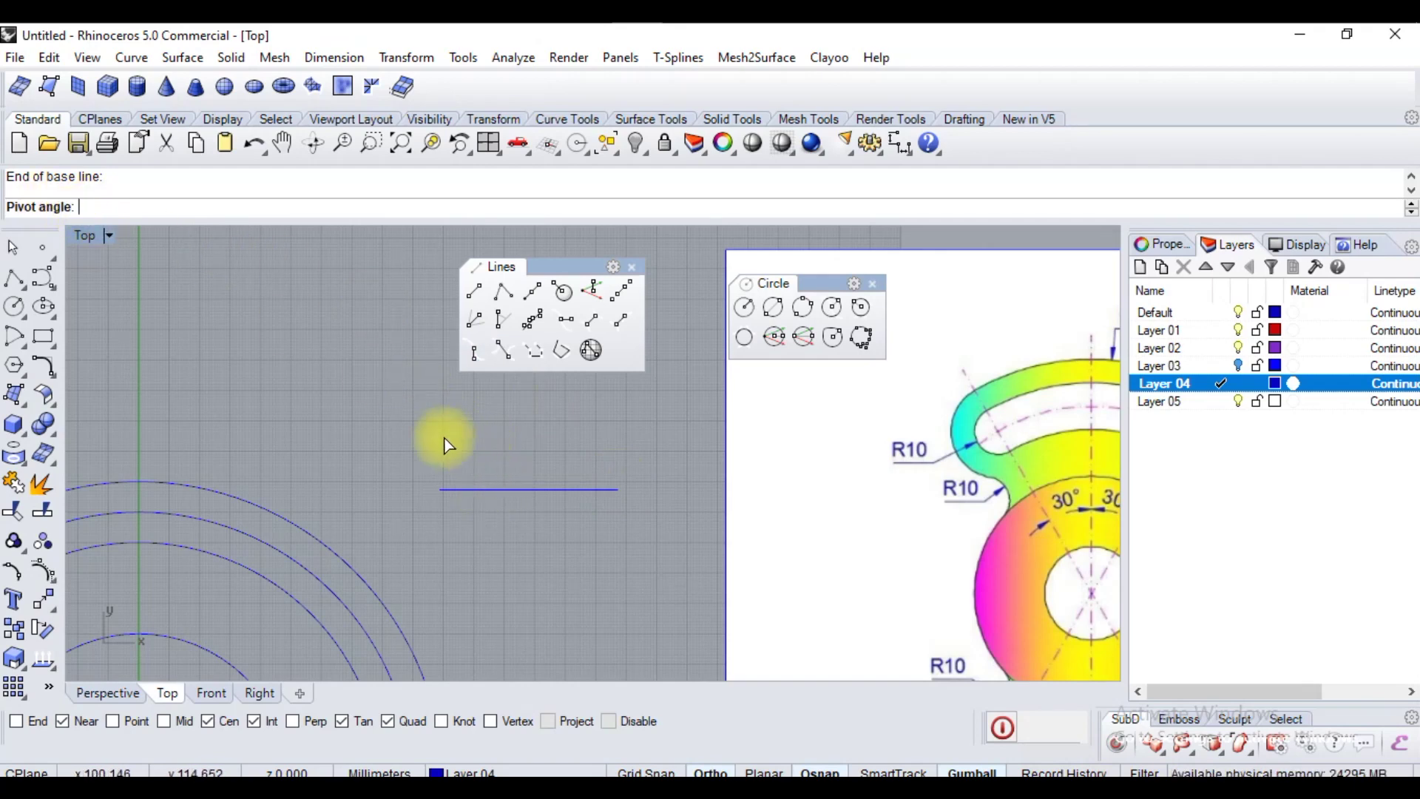
key(Return)
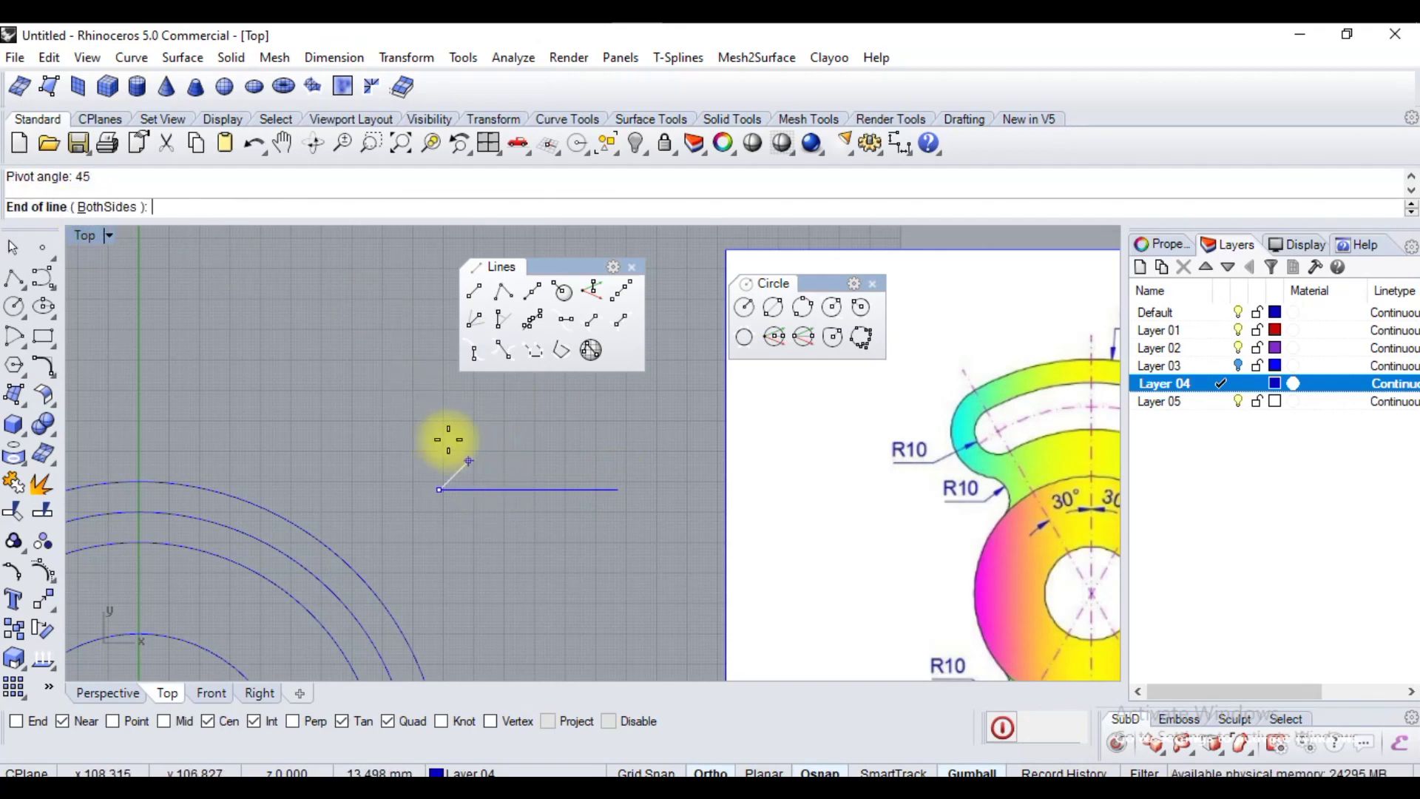
text(15)
key(Return)
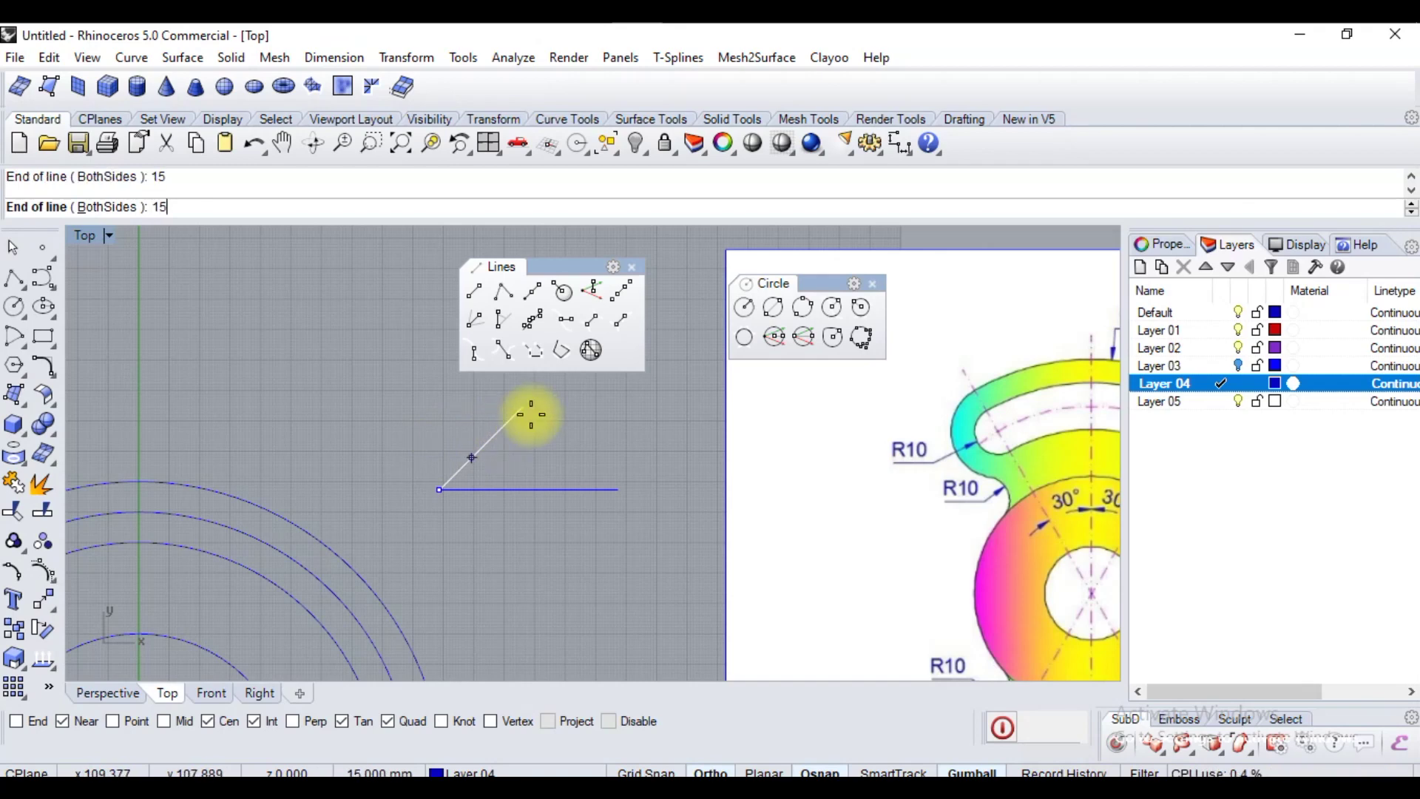
click(571, 407)
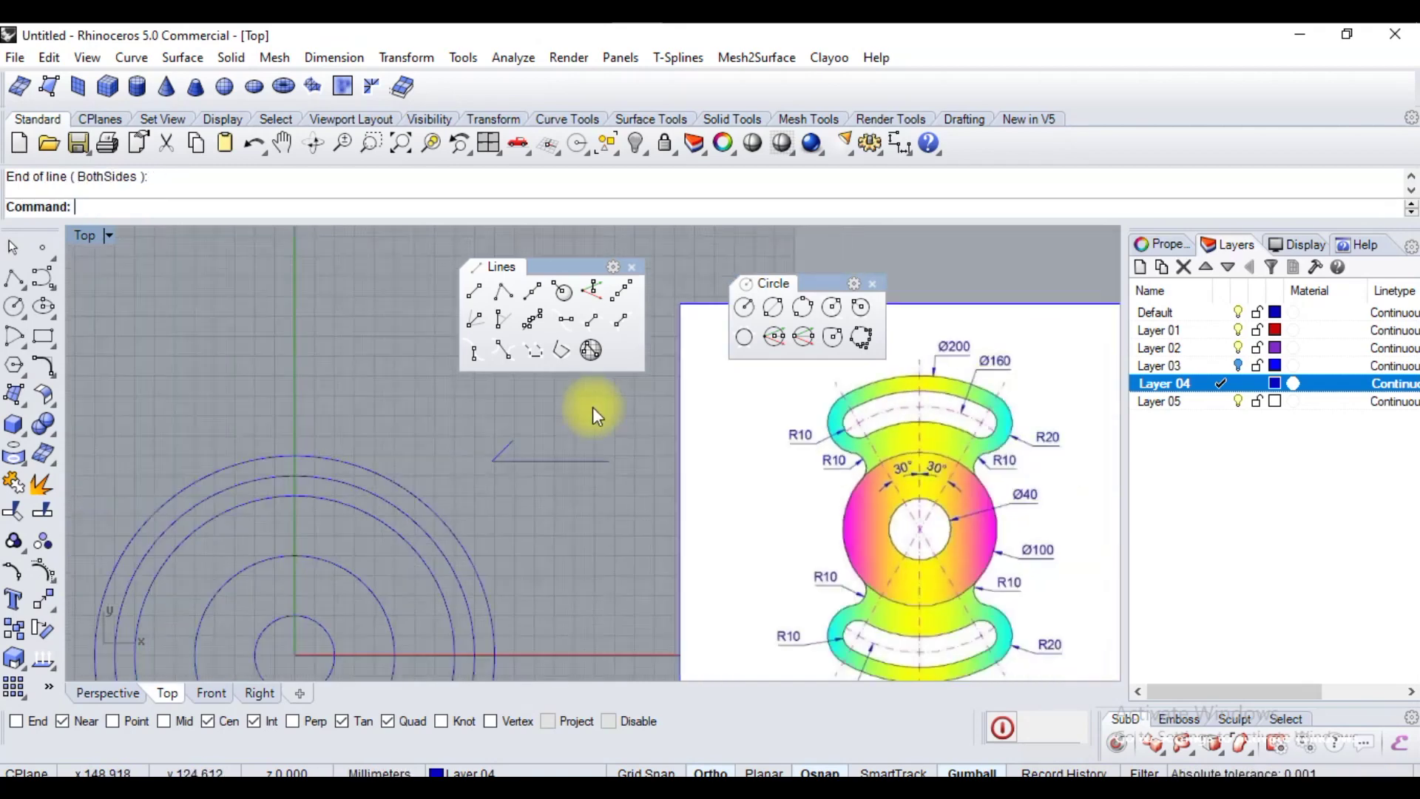
scroll(525, 439, up, 1)
scroll(523, 432, up, 1)
scroll(522, 424, down, 4)
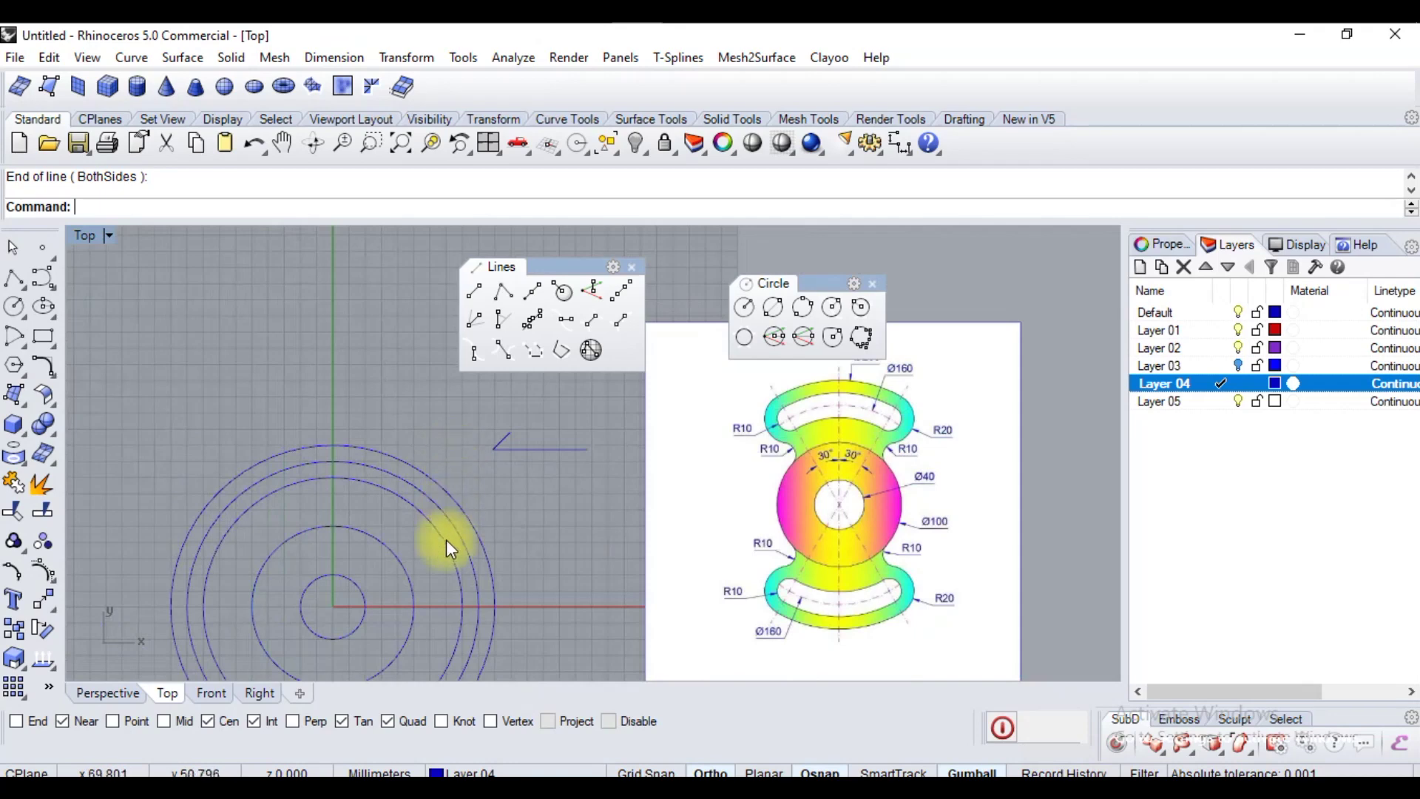
scroll(853, 455, up, 3)
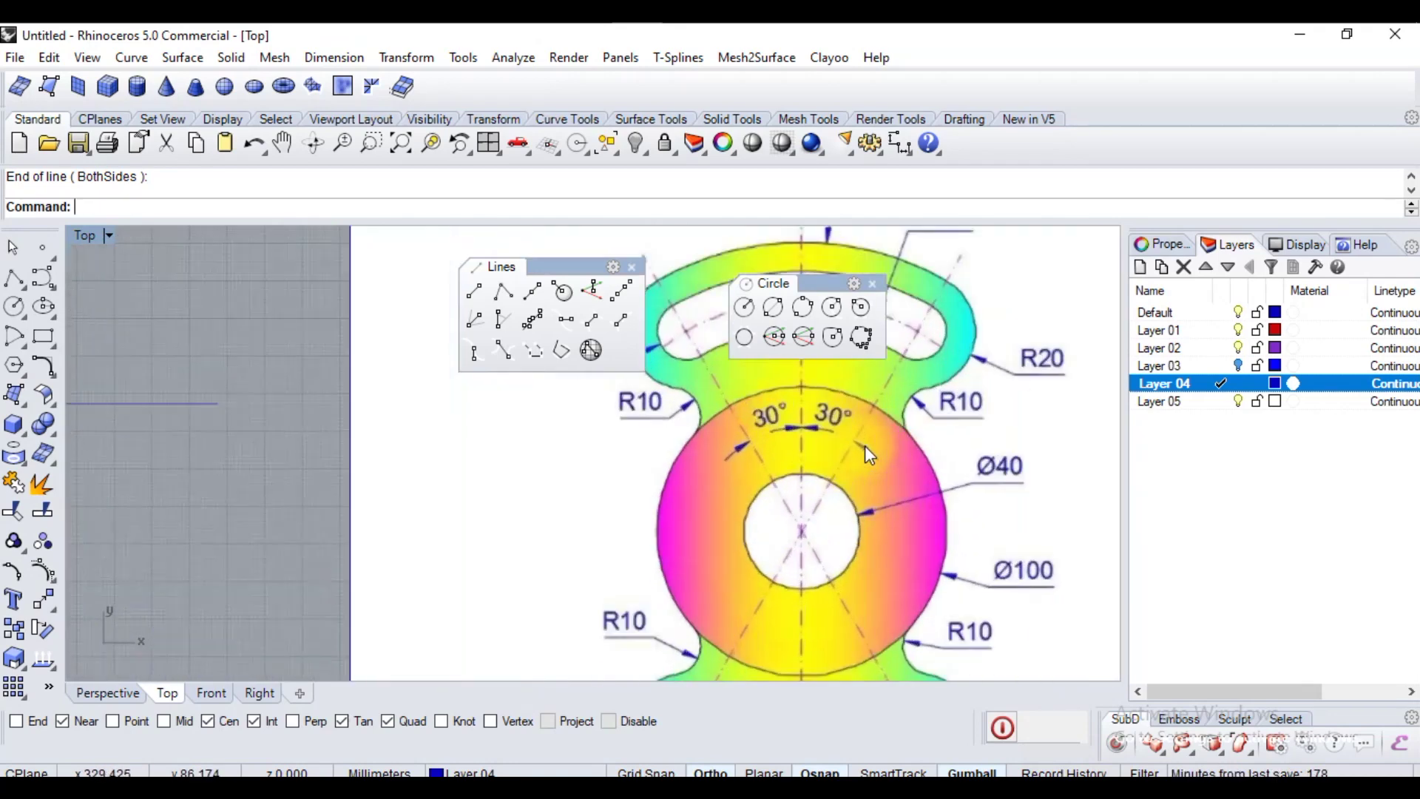
scroll(829, 433, down, 3)
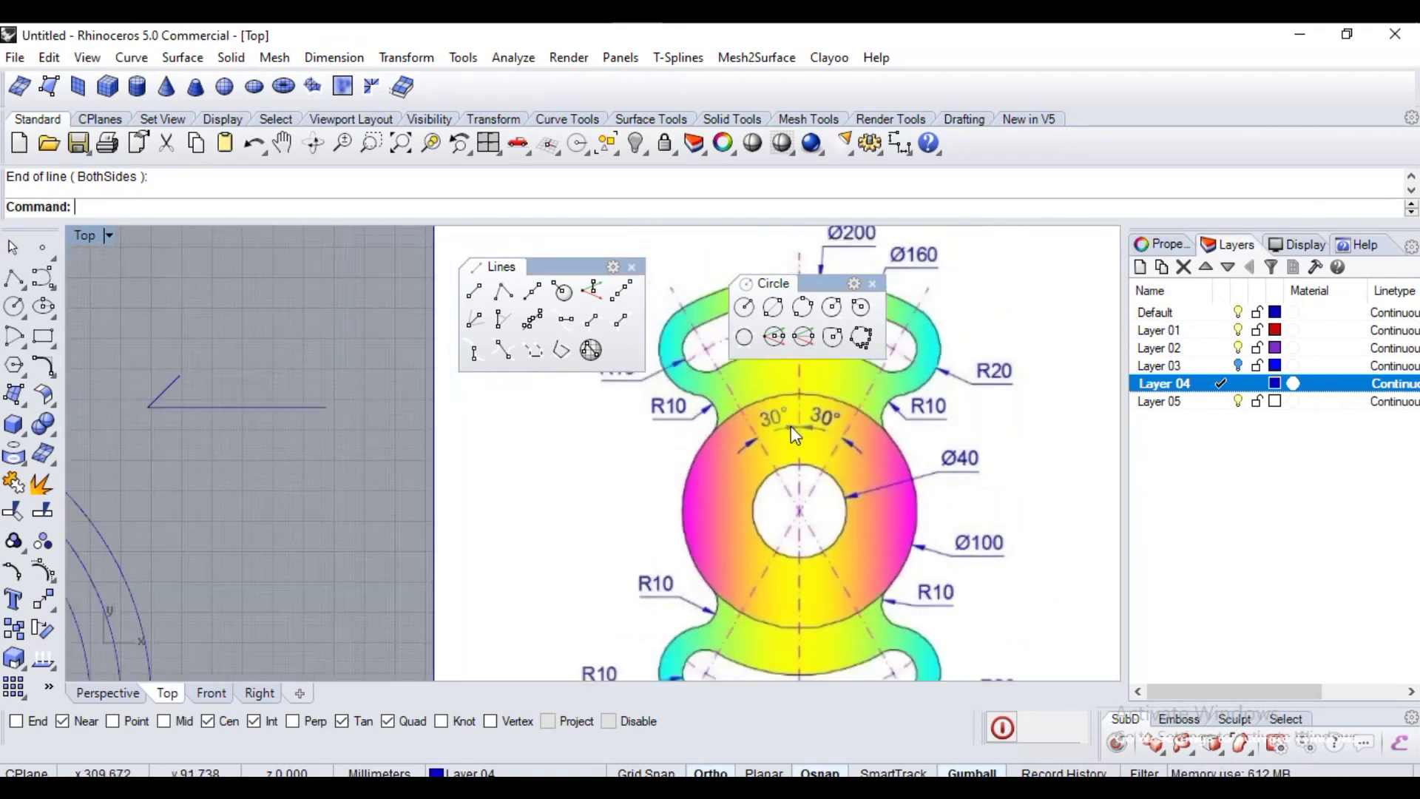
click(473, 320)
scroll(330, 527, up, 2)
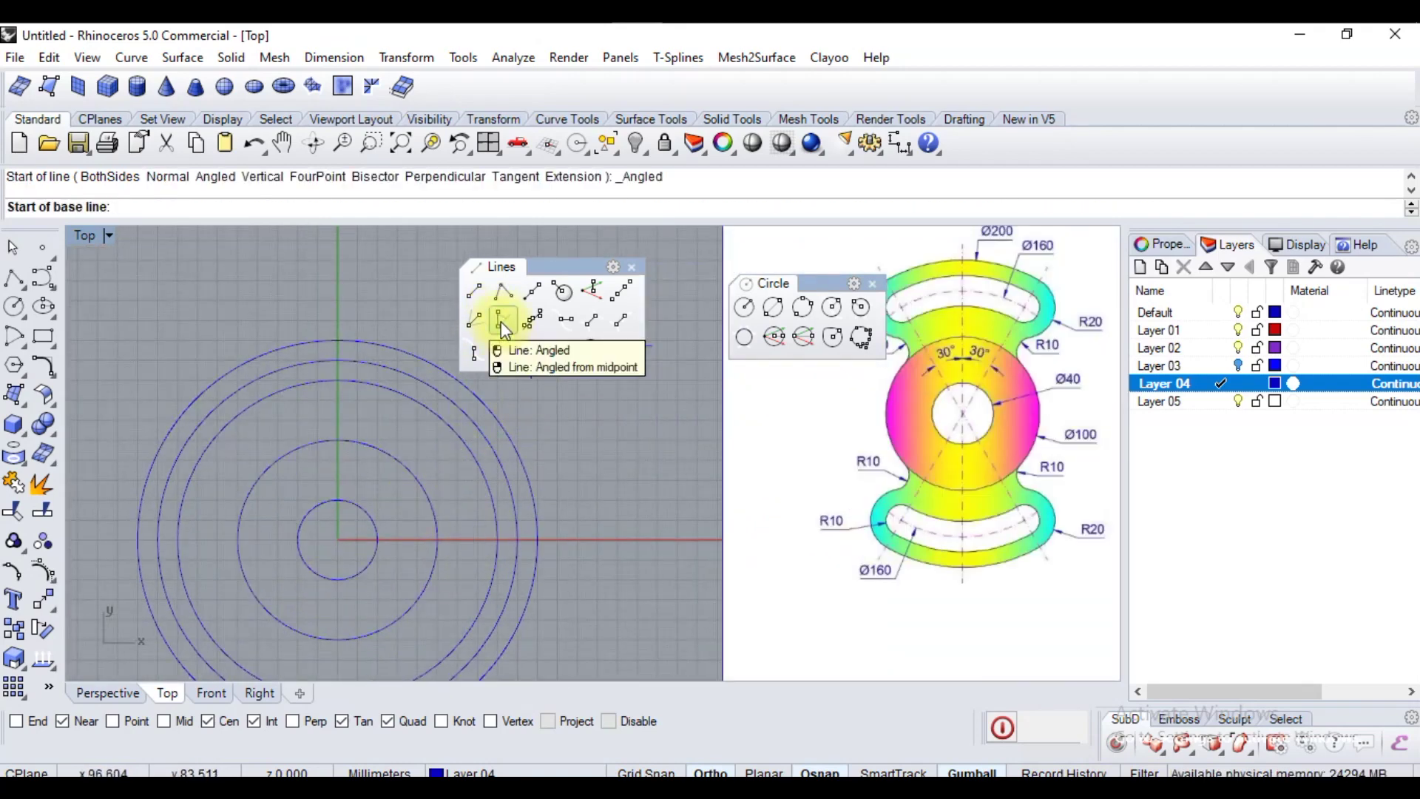
text(0)
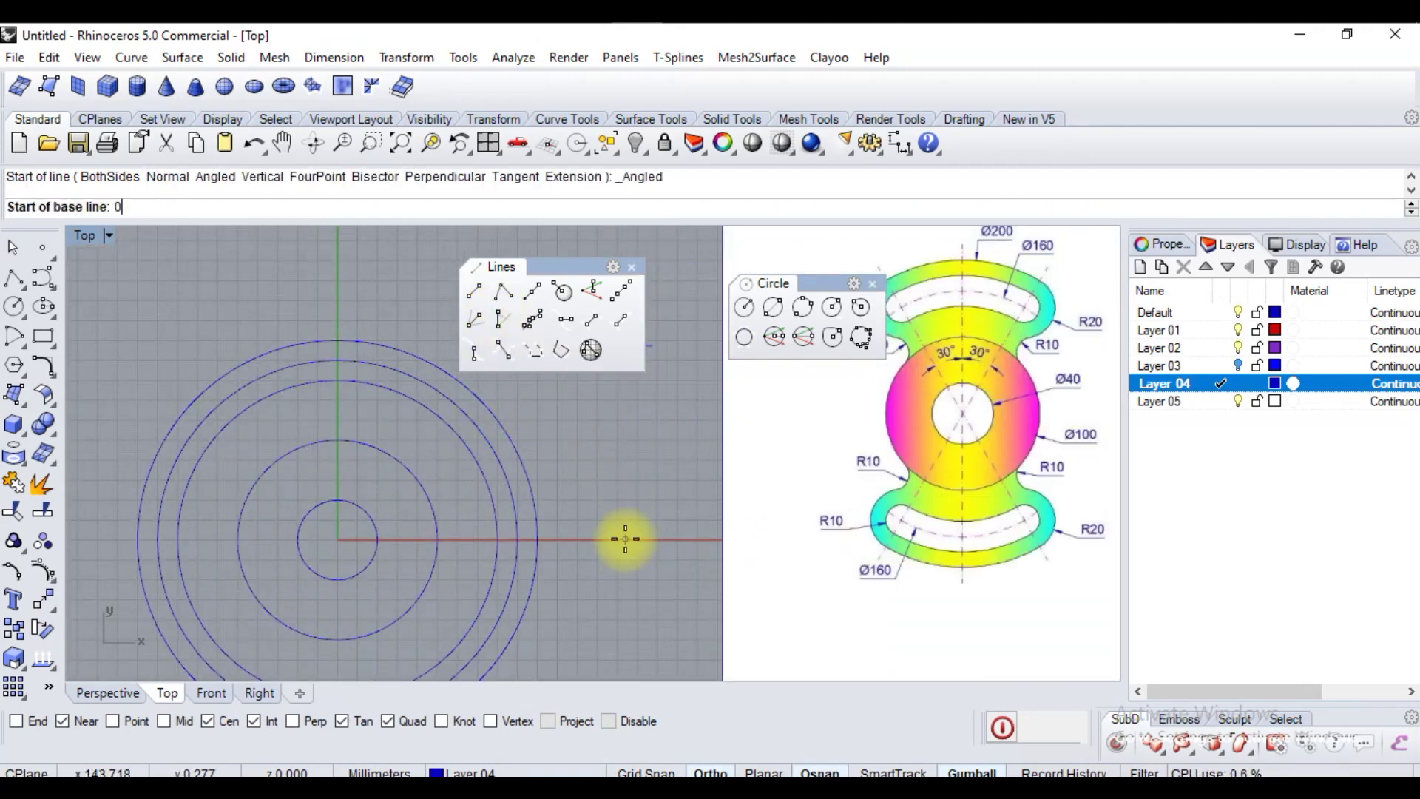
key(Return)
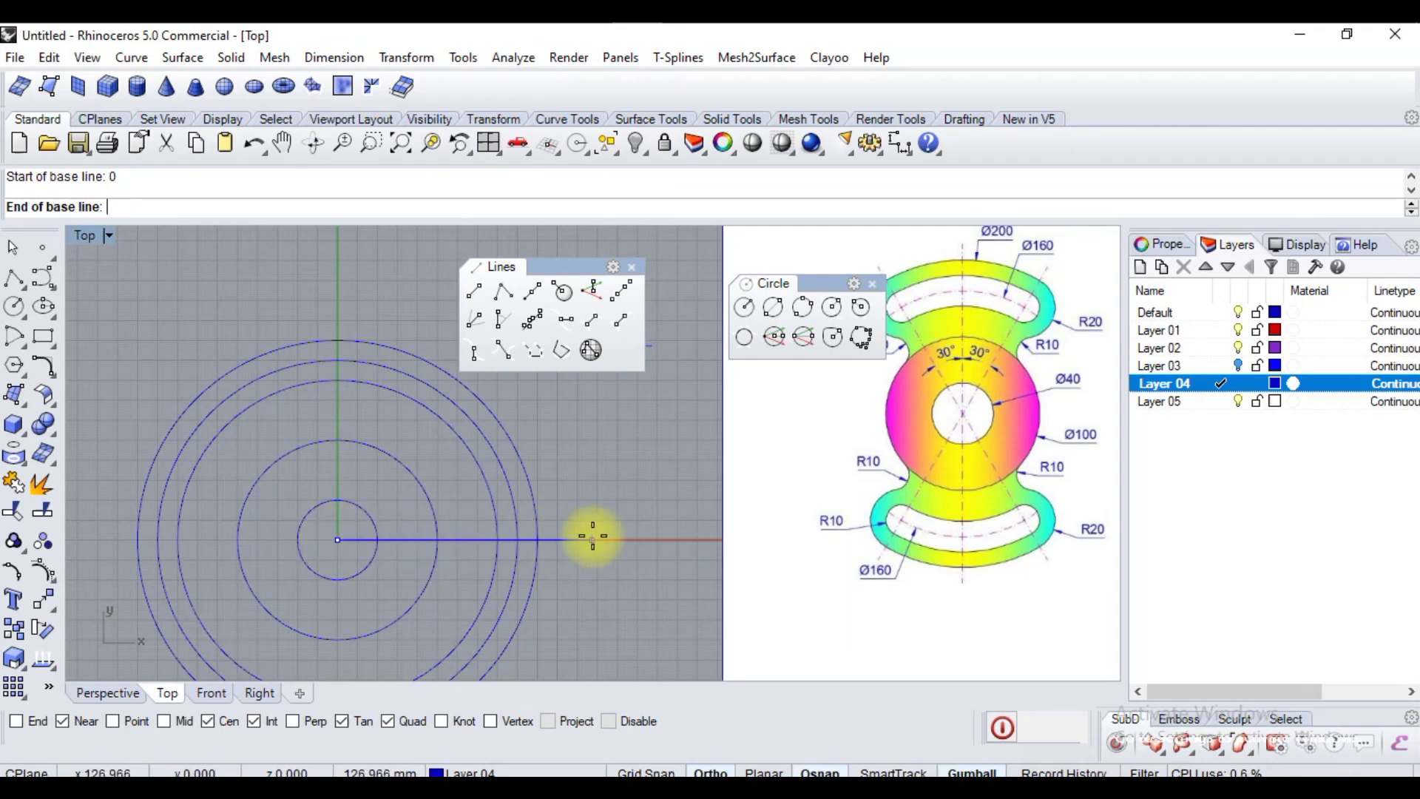
key(Escape)
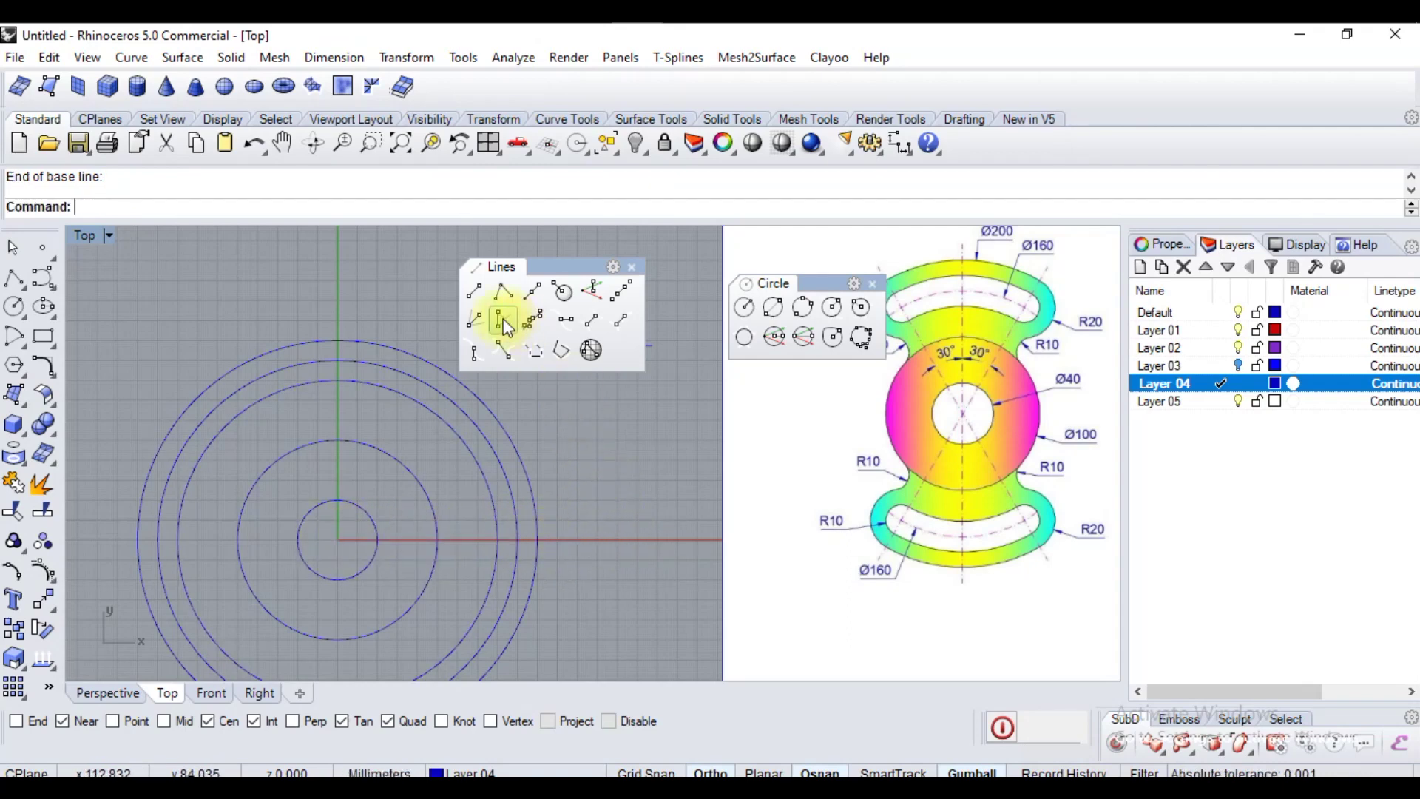
Draw an angled line from the origin (0) past the outer circle, using a horizontal base line and a pivot angle of 60°.
click(505, 326)
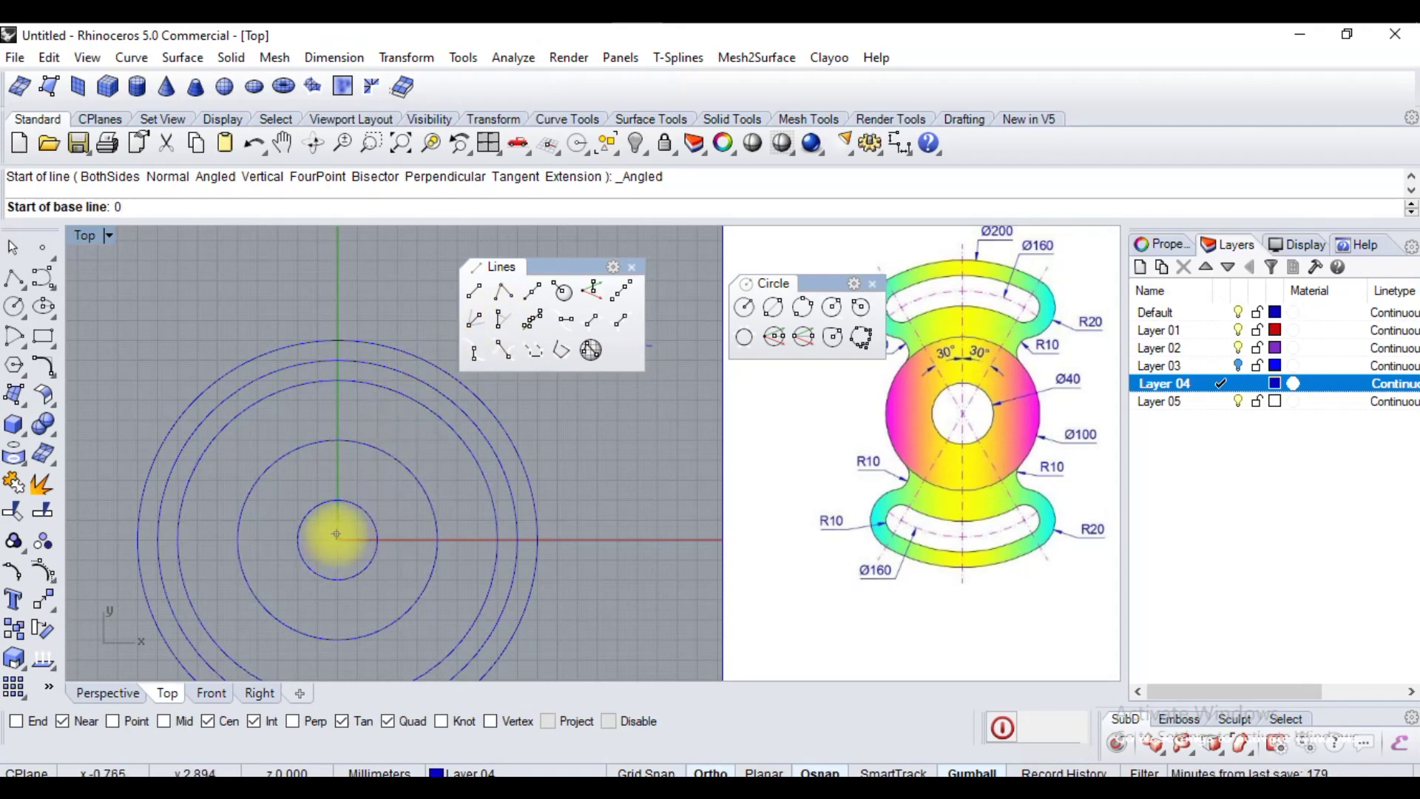
text(0)
key(Return)
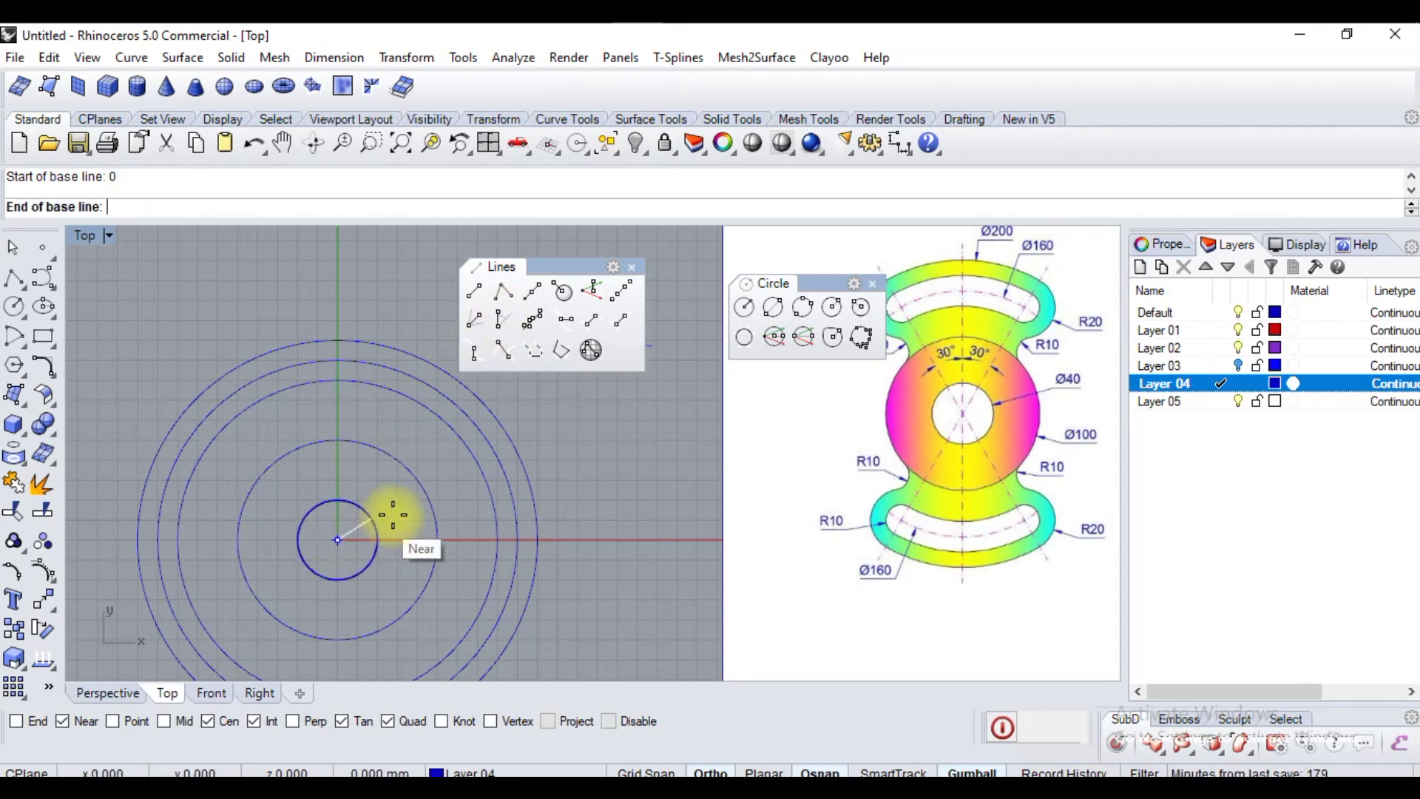
click(608, 539)
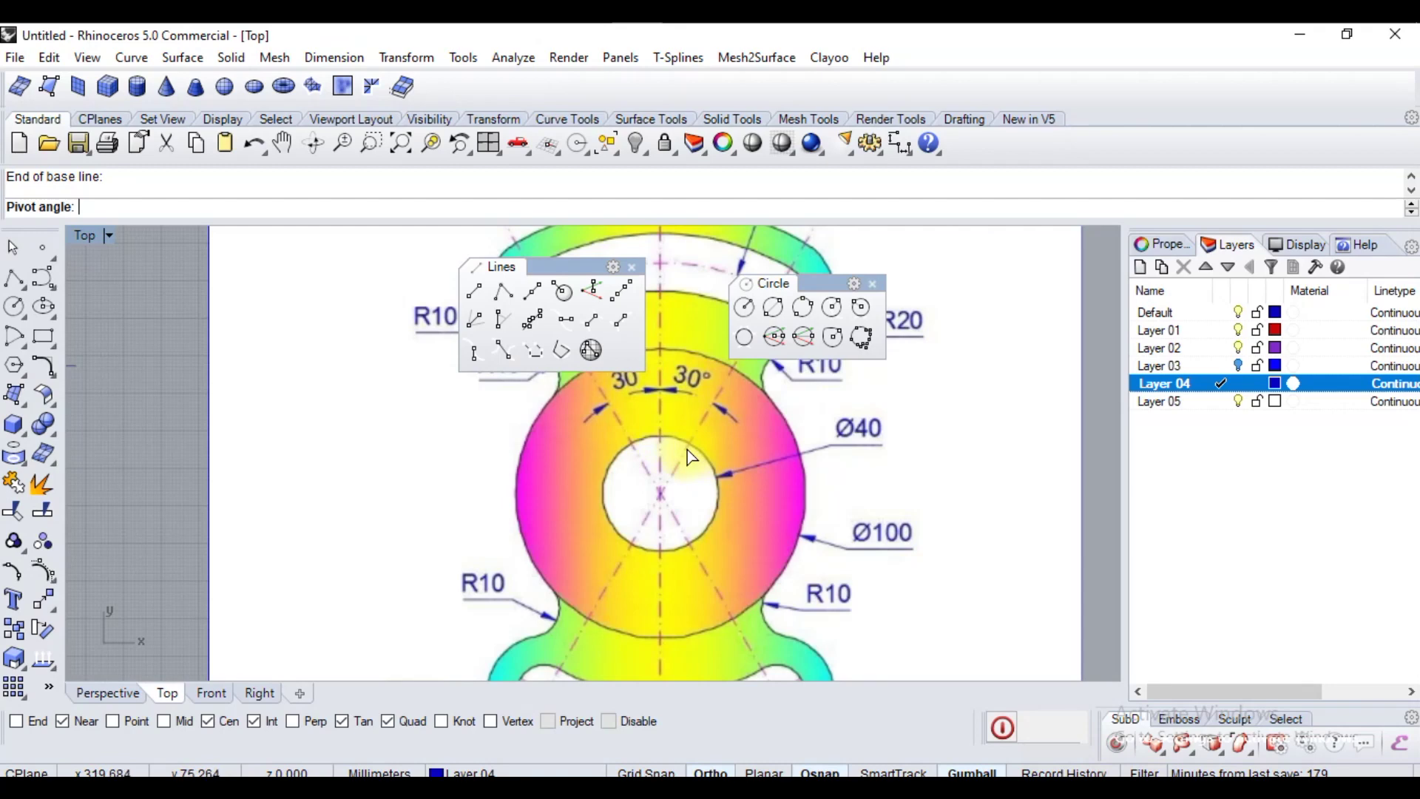
scroll(716, 483, down, 5)
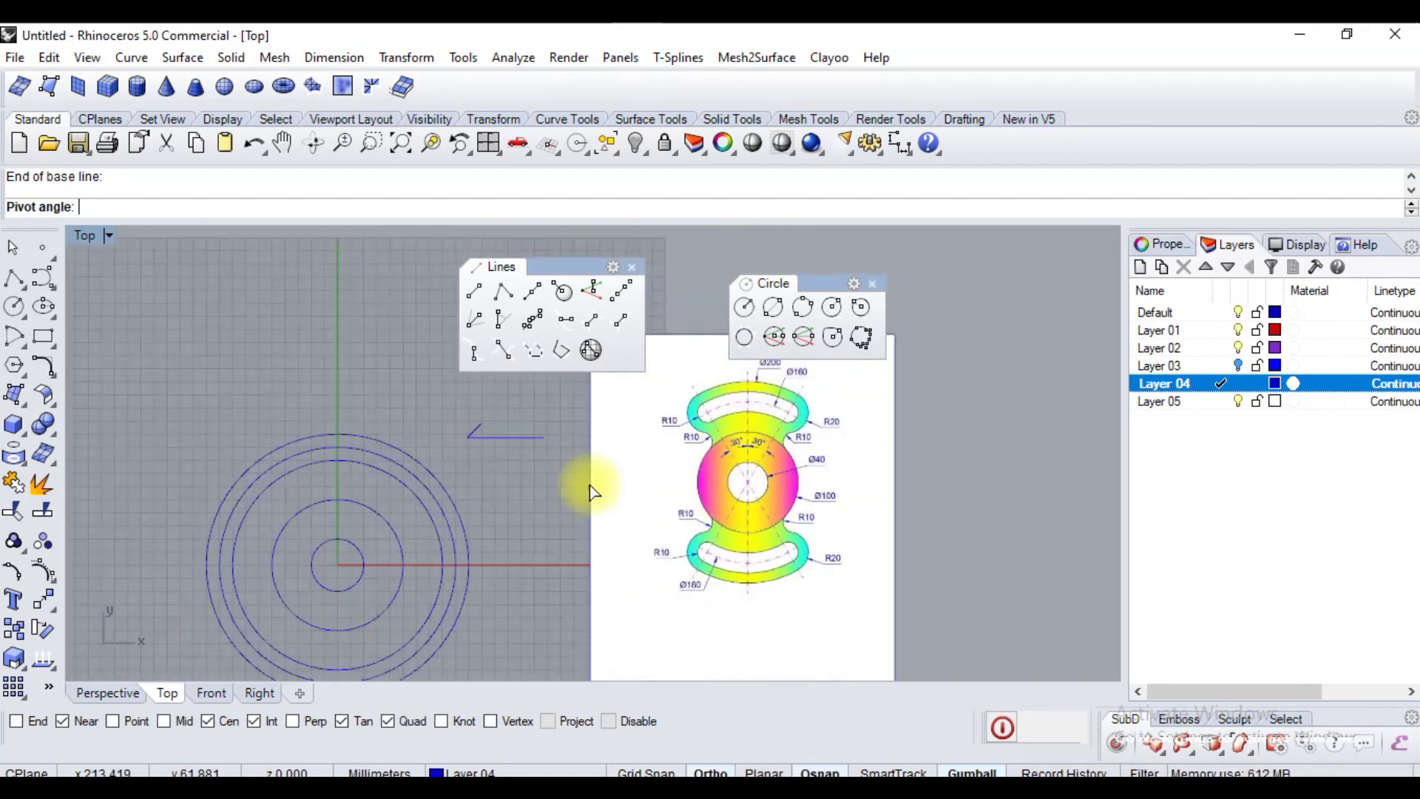
text(60)
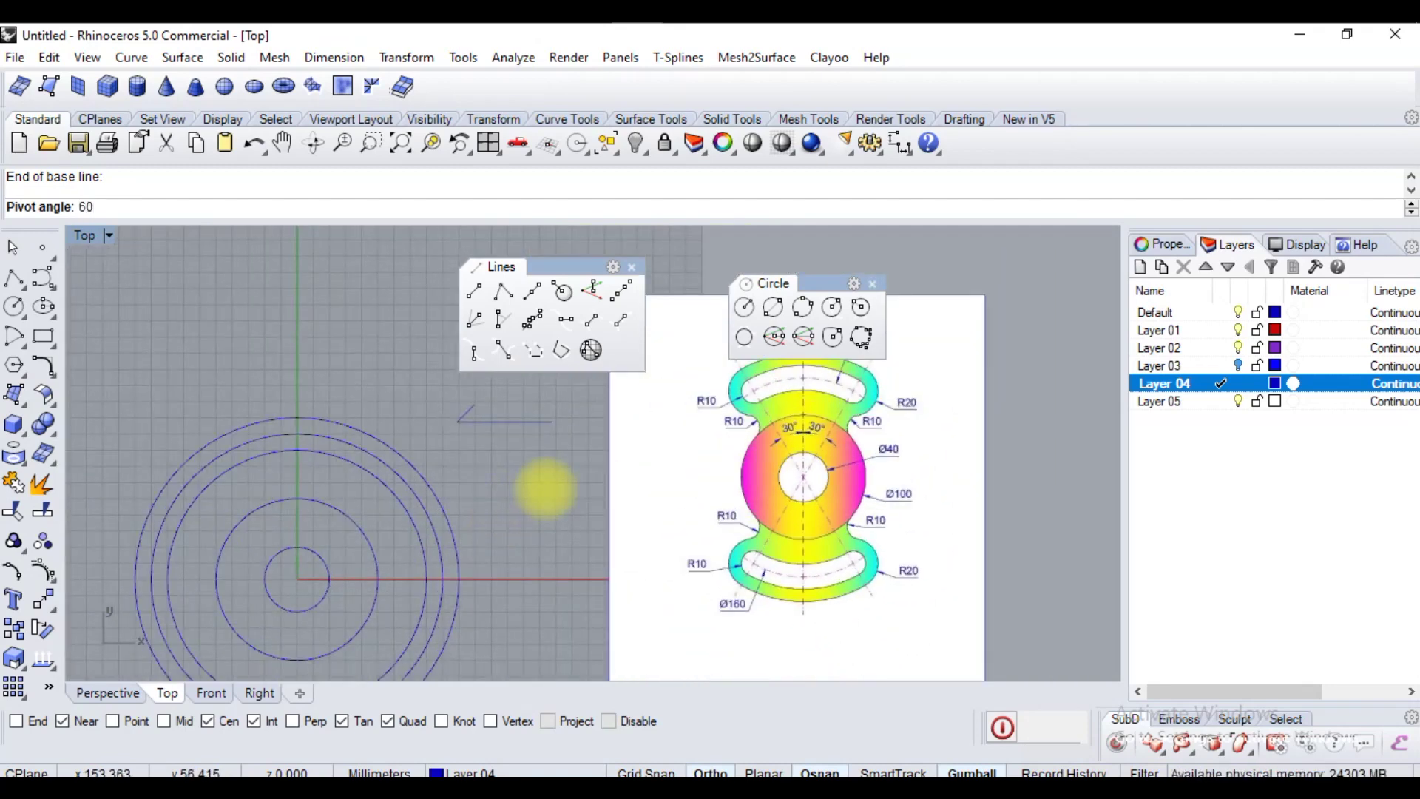
key(Return)
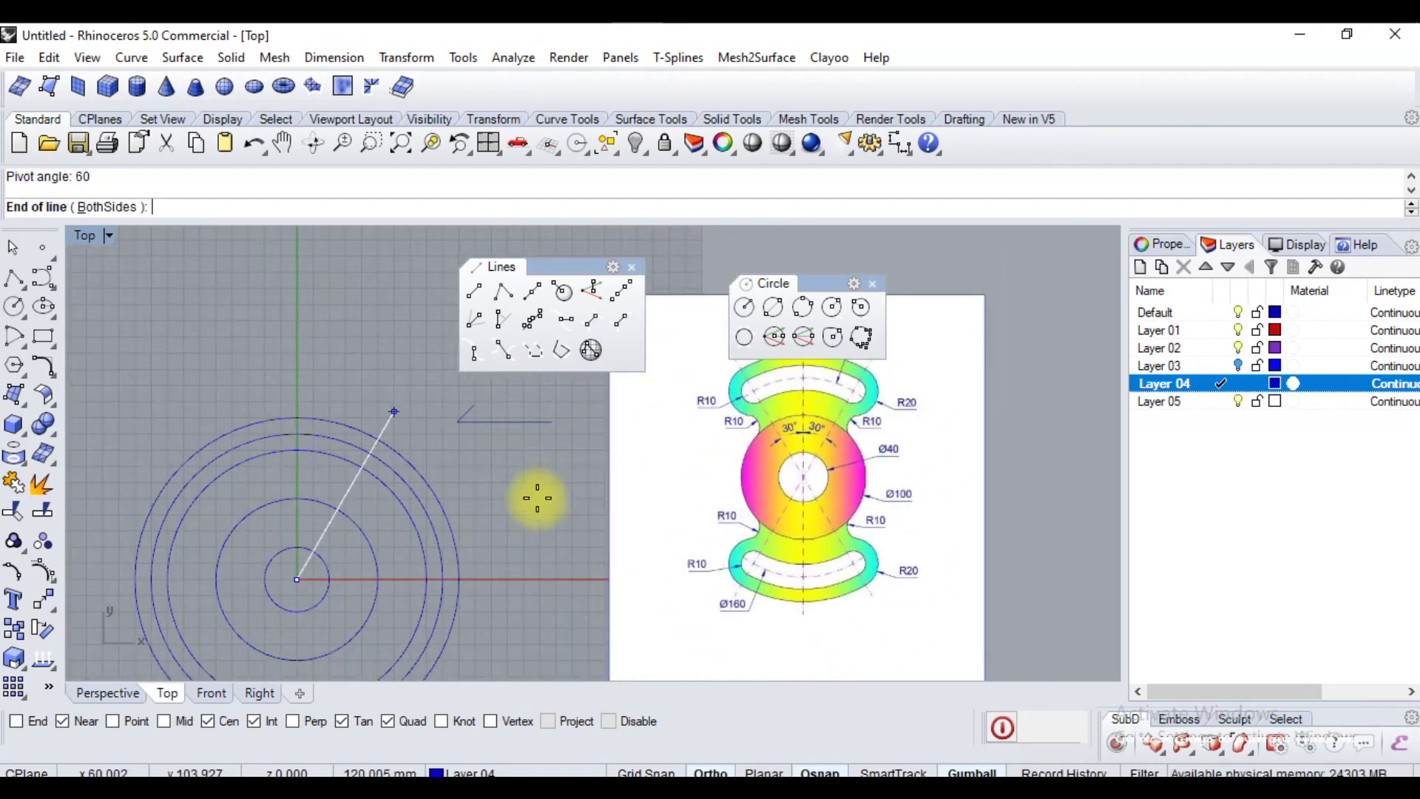
click(407, 357)
Mirror the 60° line as a copy across the vertical axis through the origin (0).
click(390, 411)
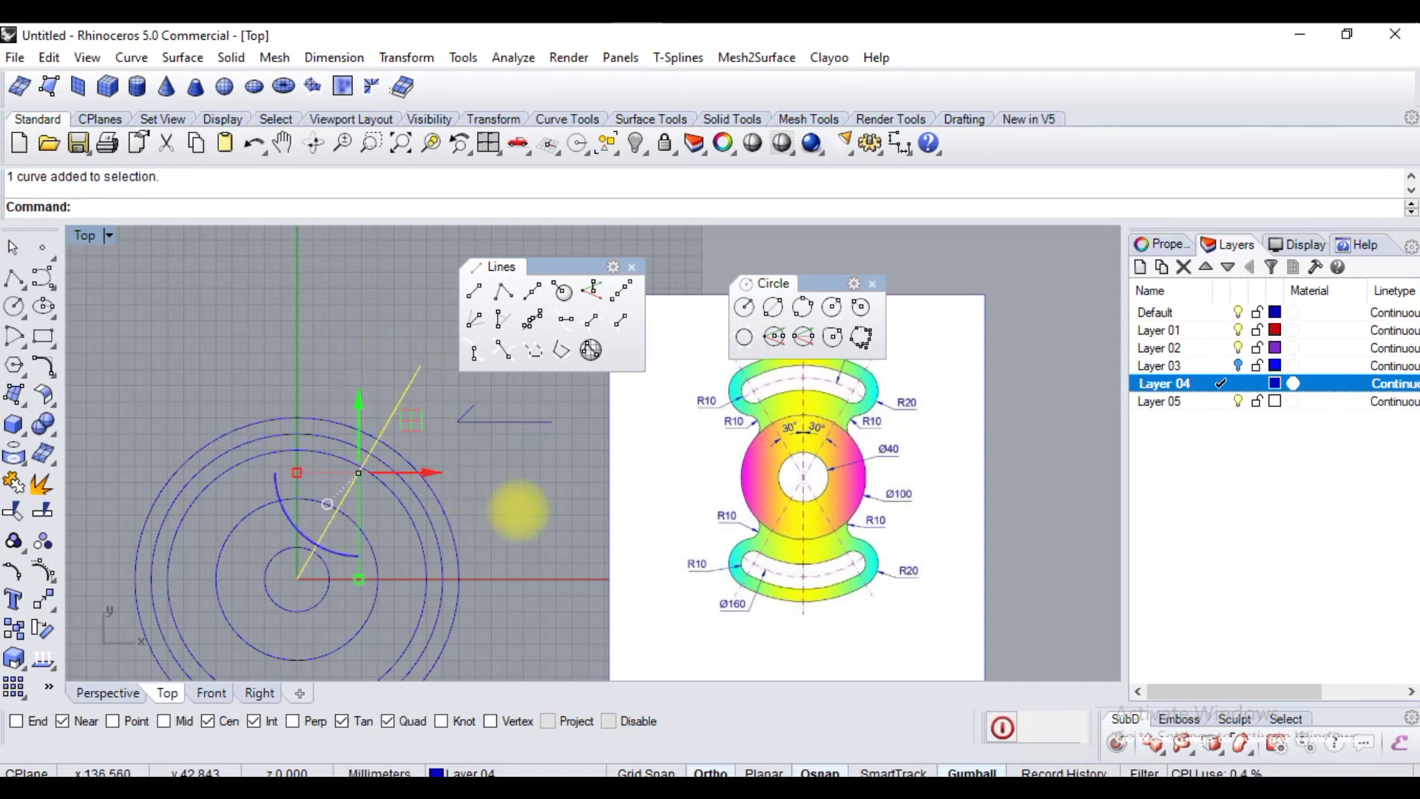
text(Mi)
key(Return)
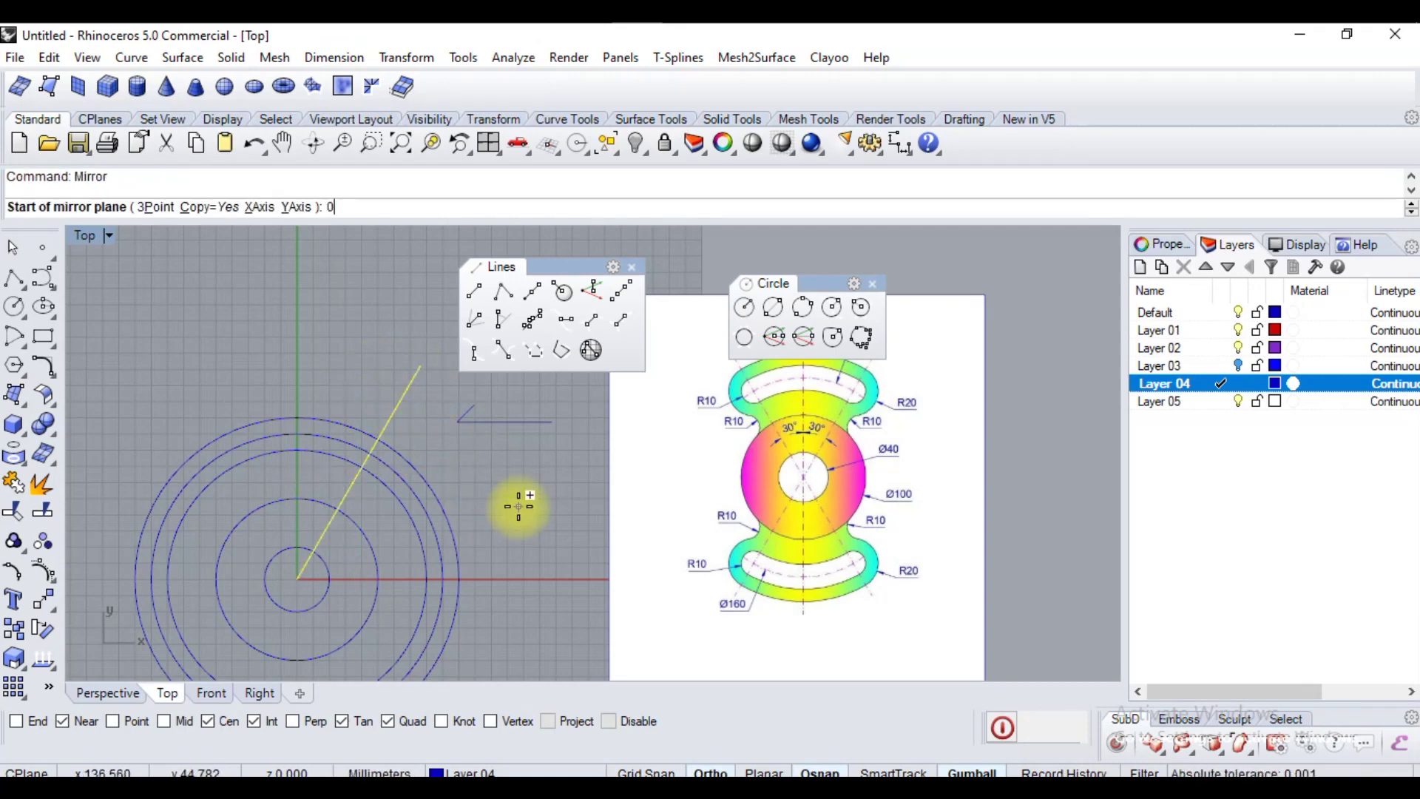
text(0)
key(Return)
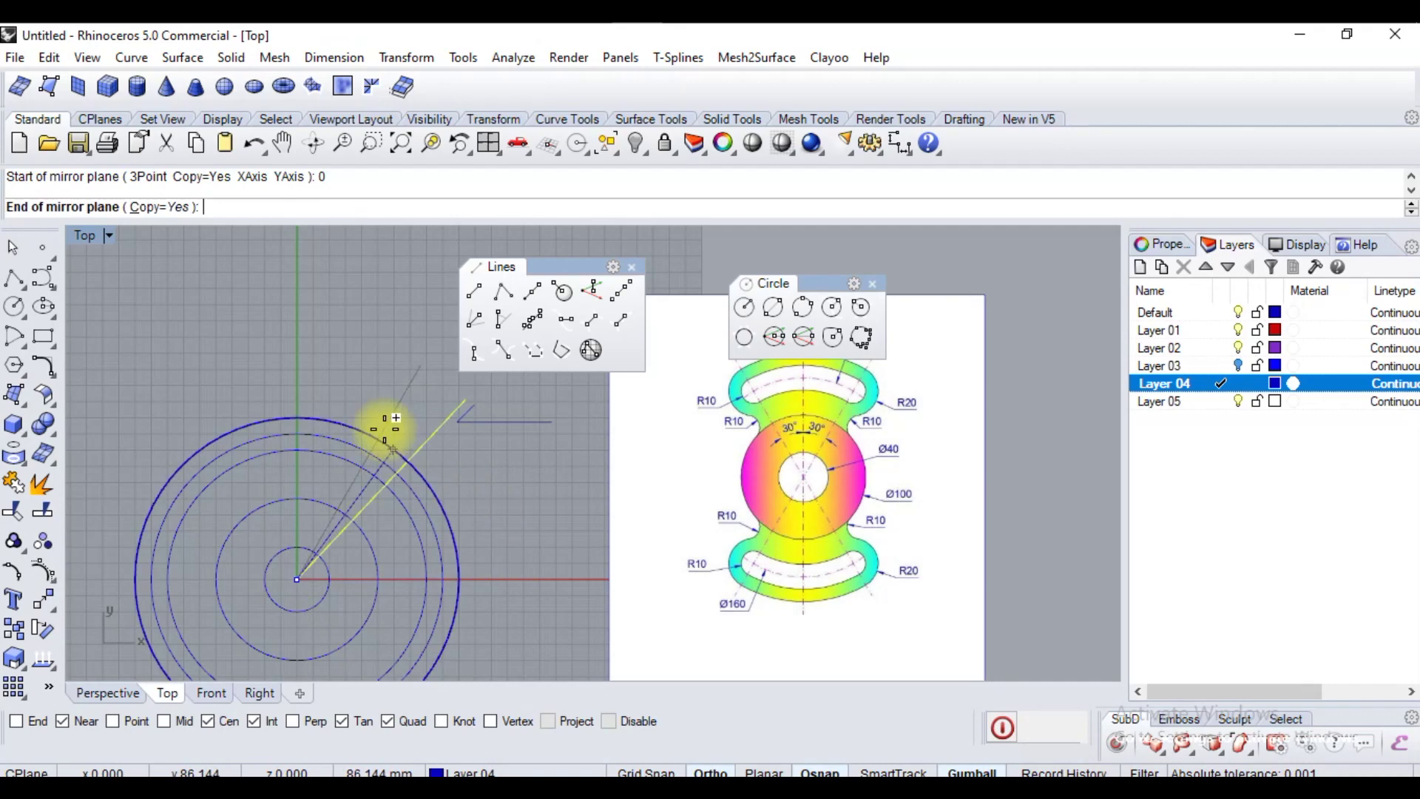
click(289, 301)
Examine the end radii of the upper slot and the angled centrelines in the reference drawing.
scroll(380, 463, up, 3)
scroll(360, 446, down, 5)
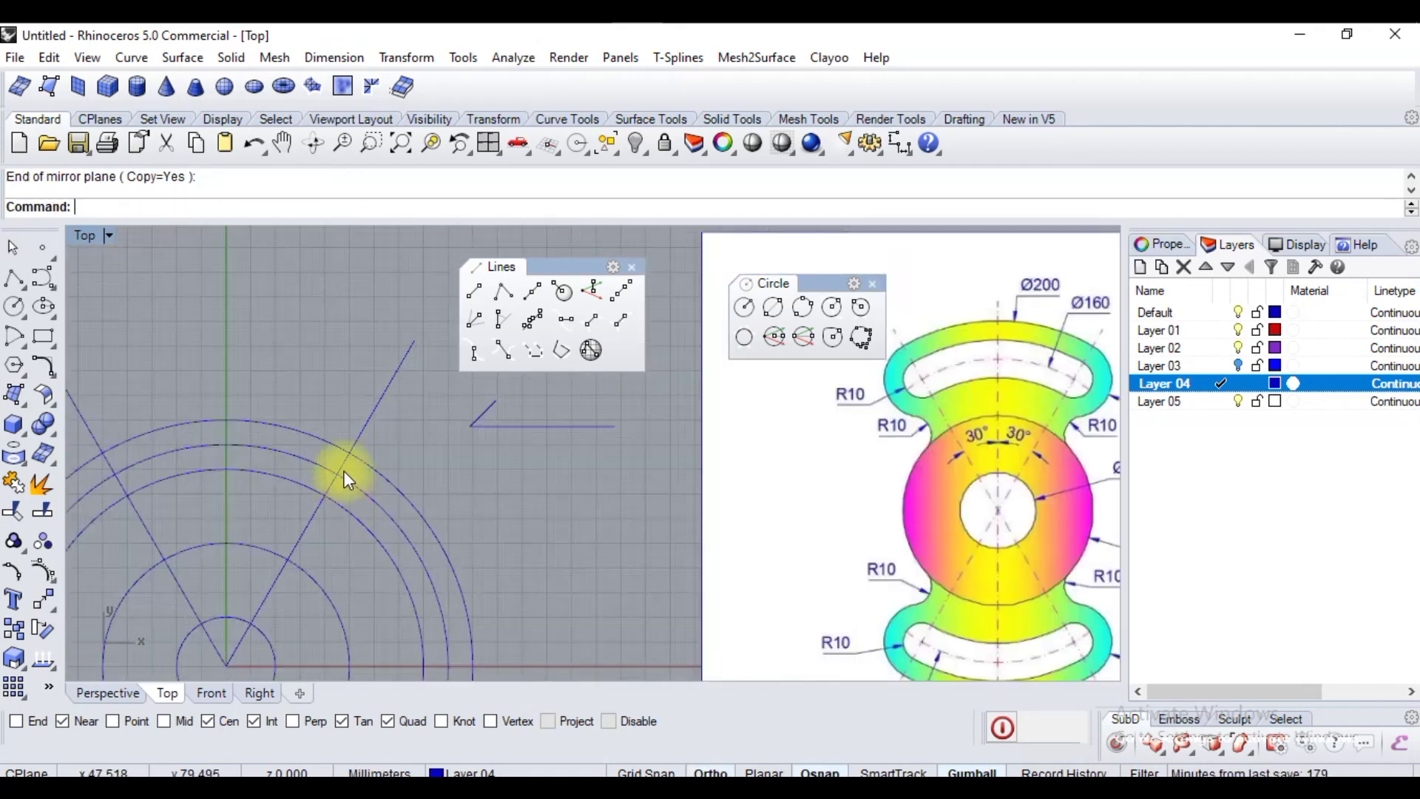
scroll(742, 410, up, 5)
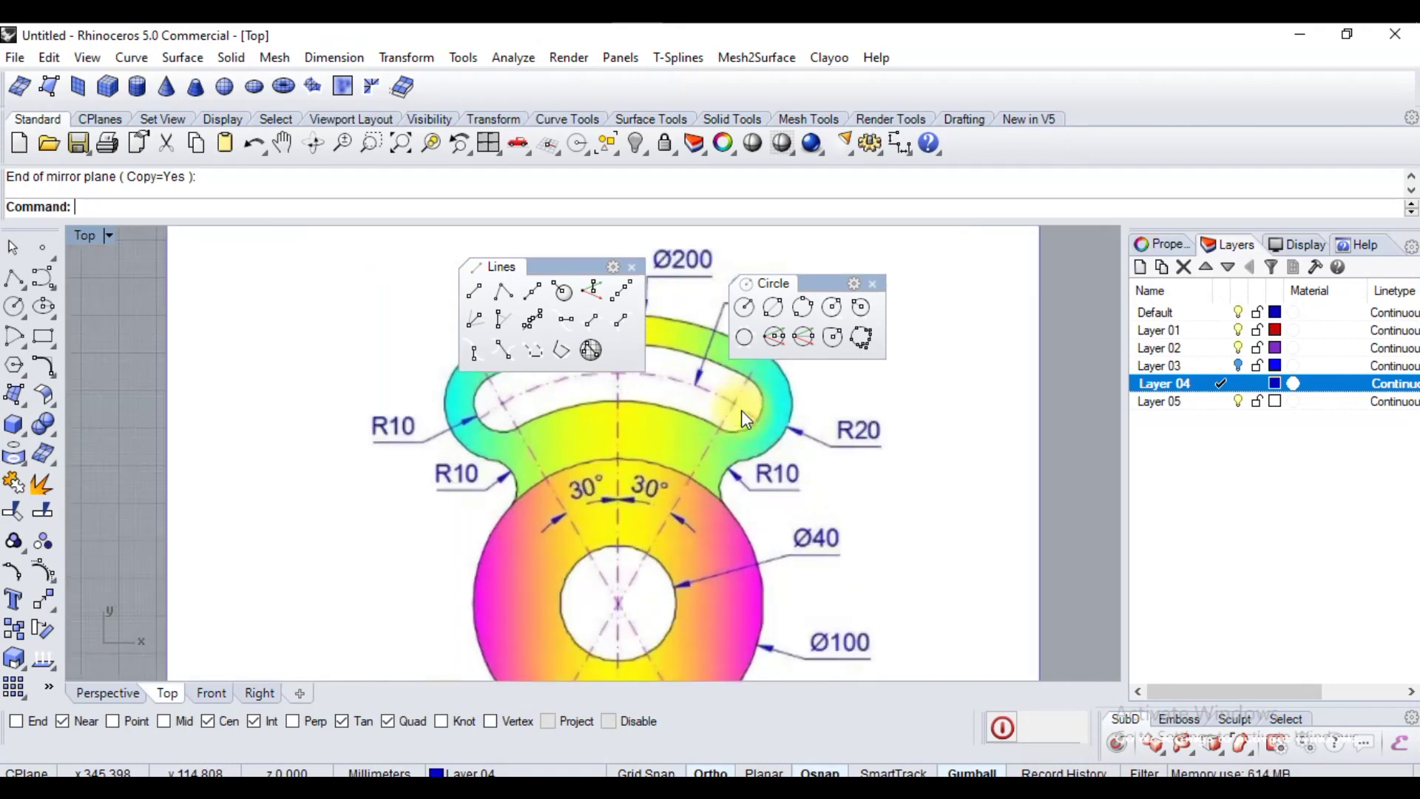
scroll(739, 454, down, 4)
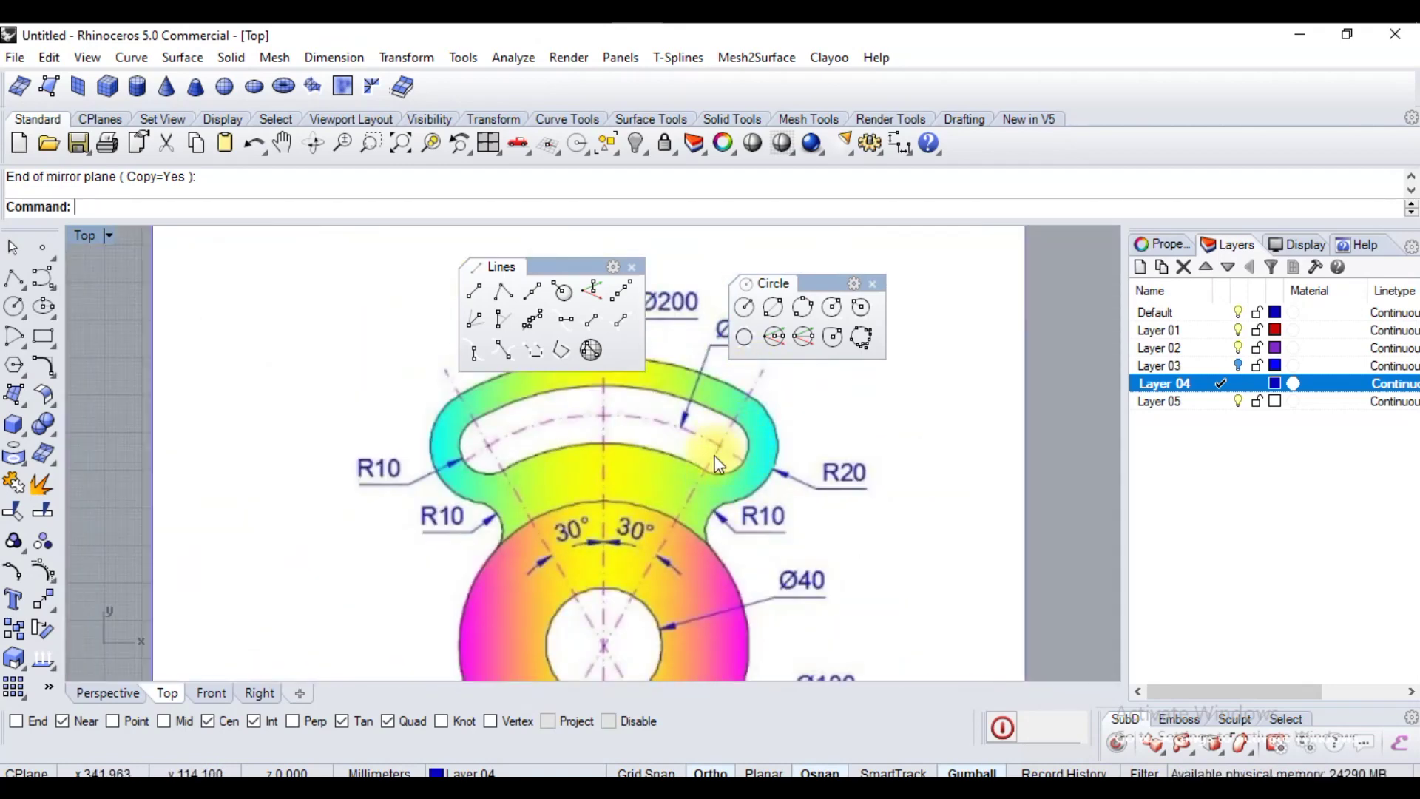
scroll(699, 436, down, 2)
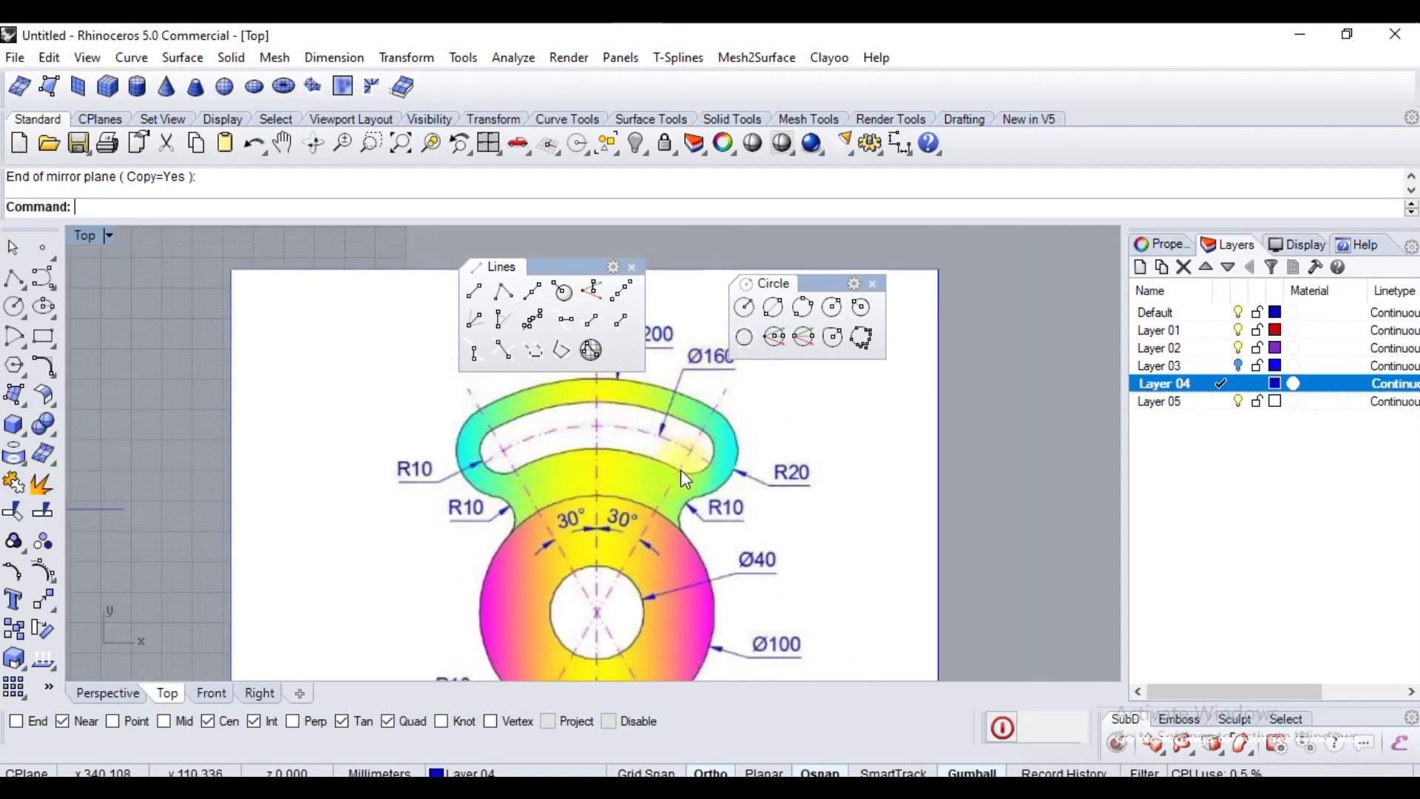
scroll(756, 425, down, 1)
scroll(547, 458, up, 3)
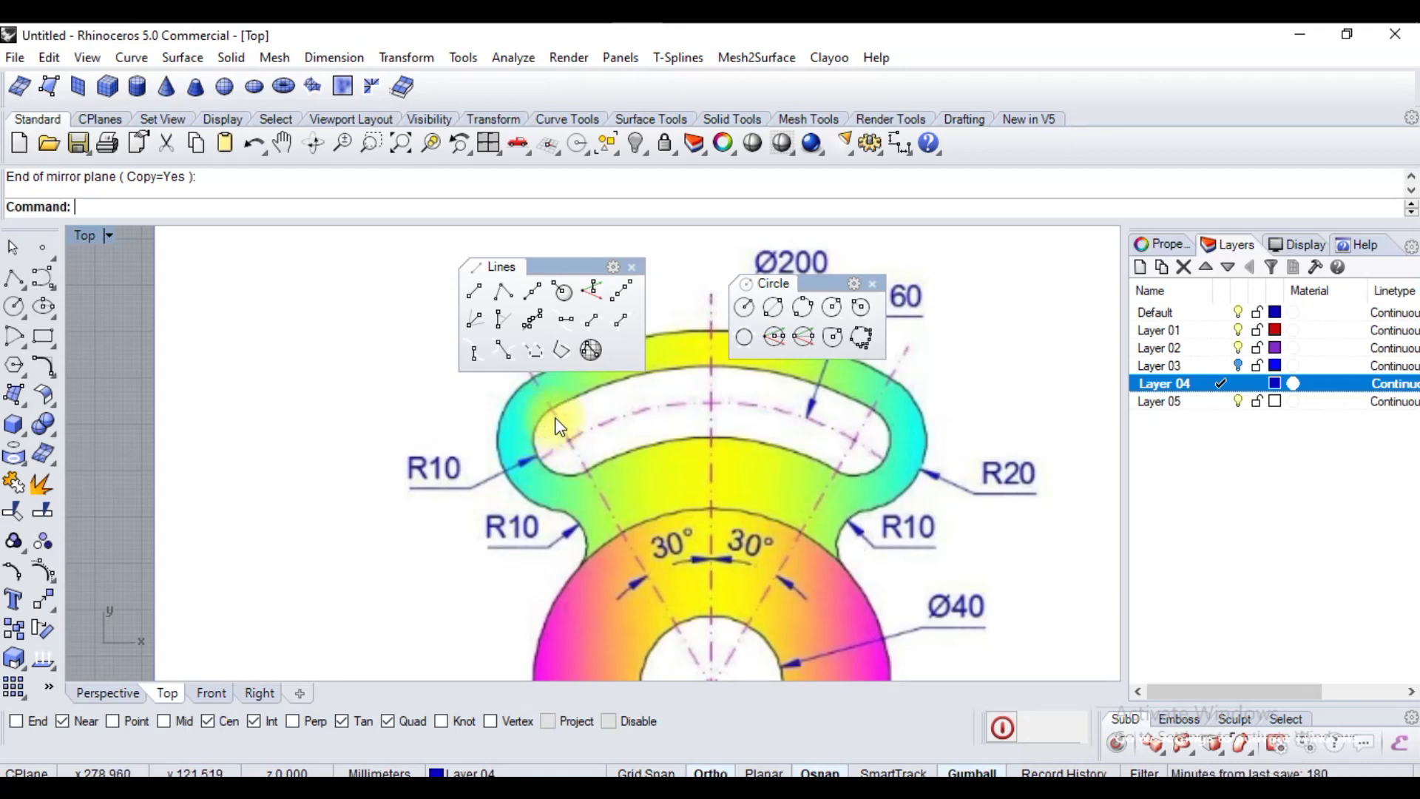
scroll(533, 436, down, 5)
scroll(426, 436, up, 5)
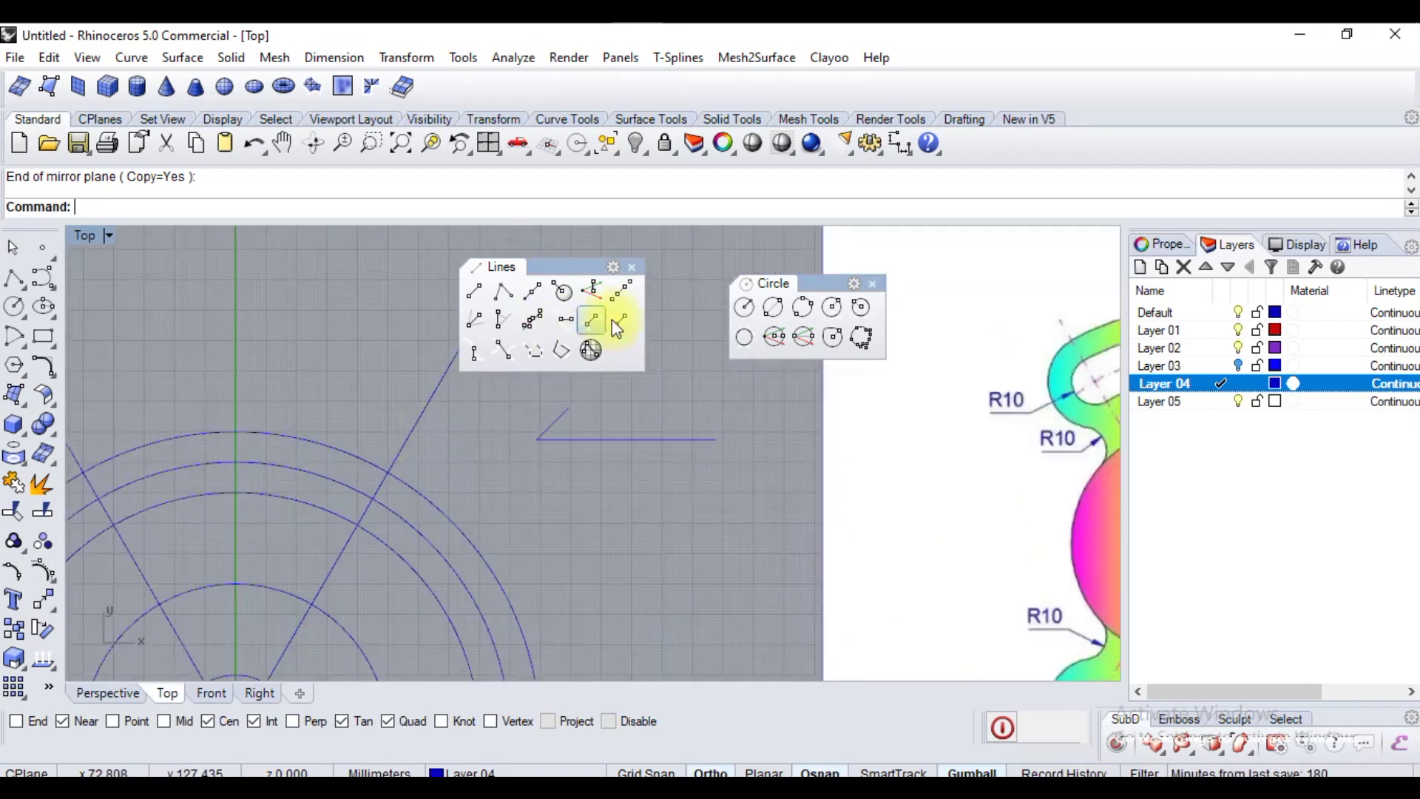
Draw a circle of 10 mm radius at each upper intersection of the angled lines with the middle of the three outer circles.
click(733, 308)
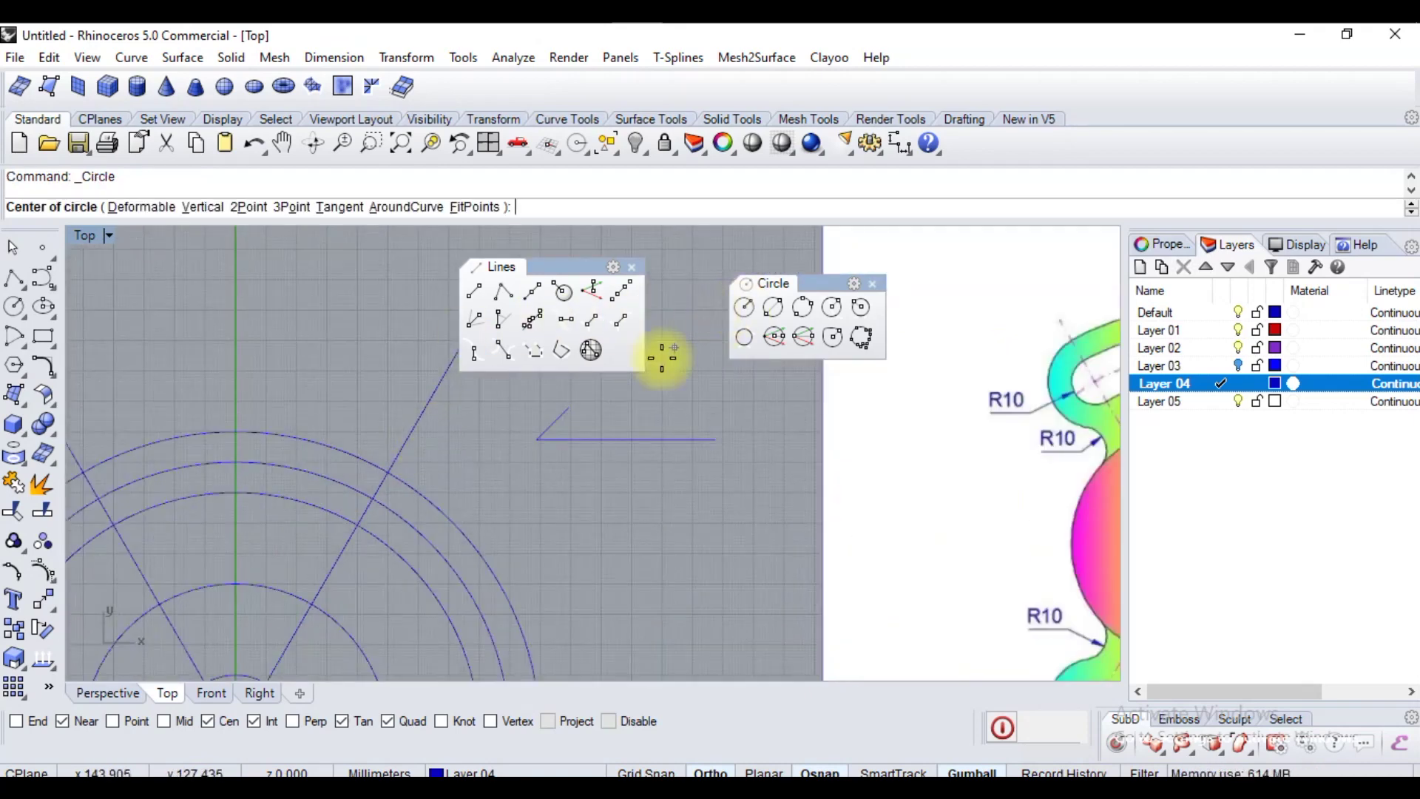
click(371, 496)
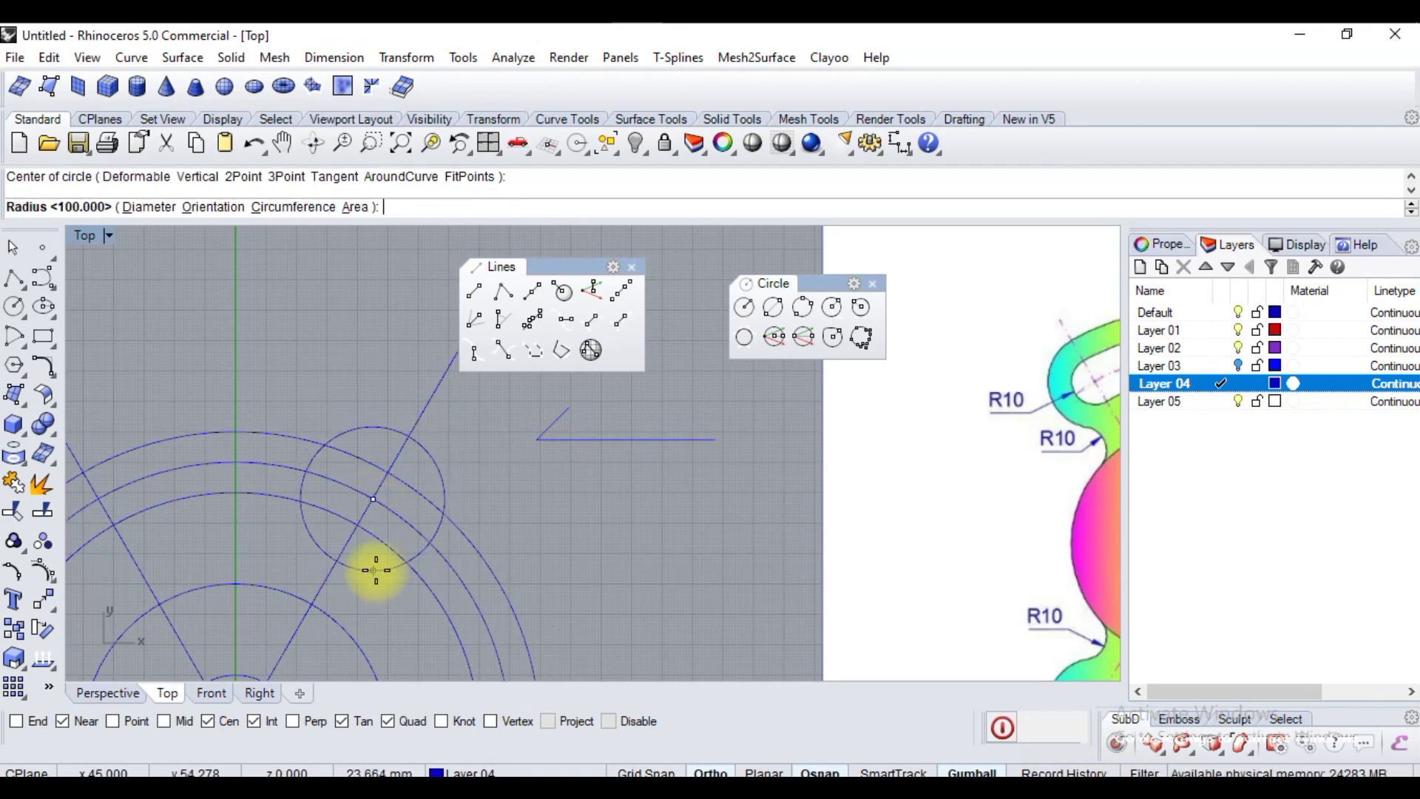
text(10)
key(Return)
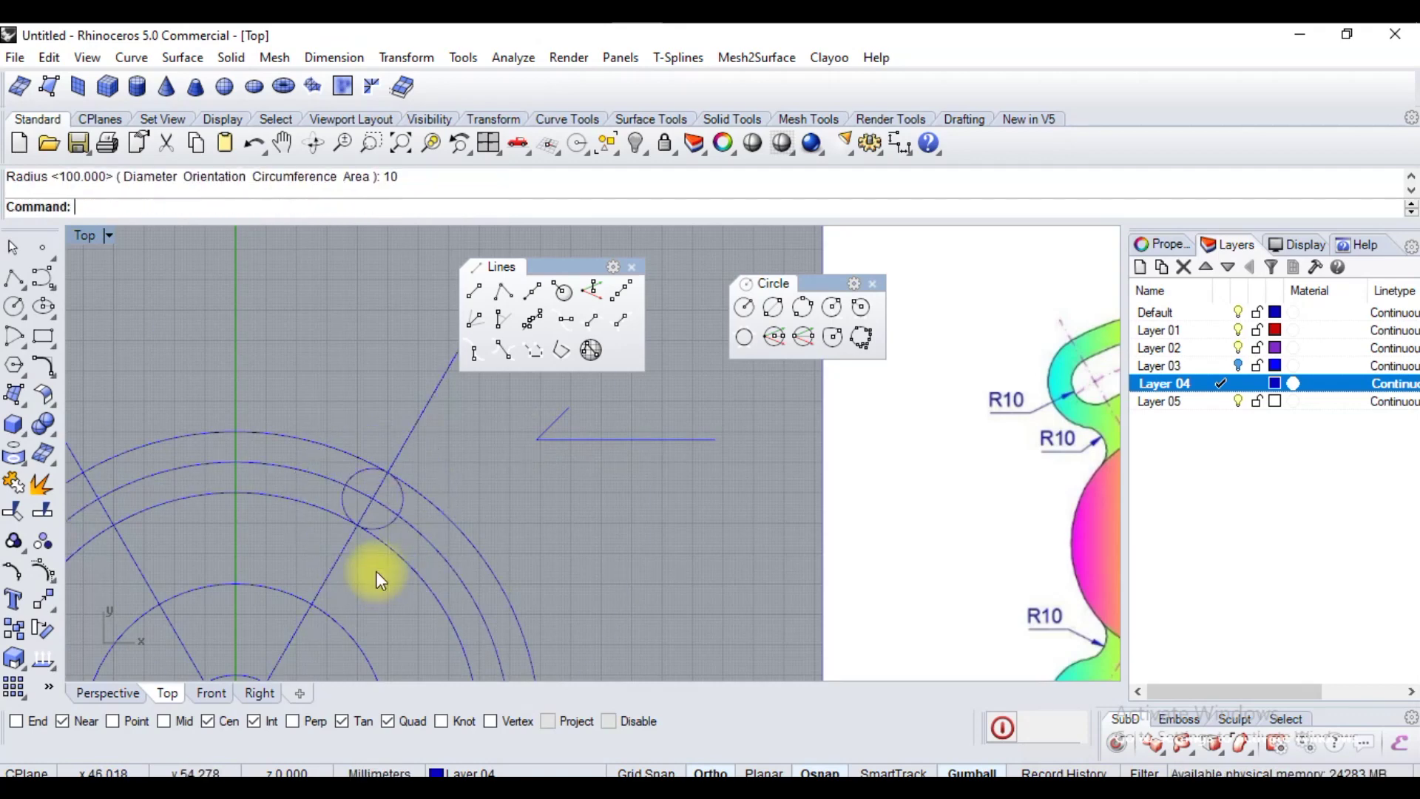
key(Return)
scroll(396, 460, down, 2)
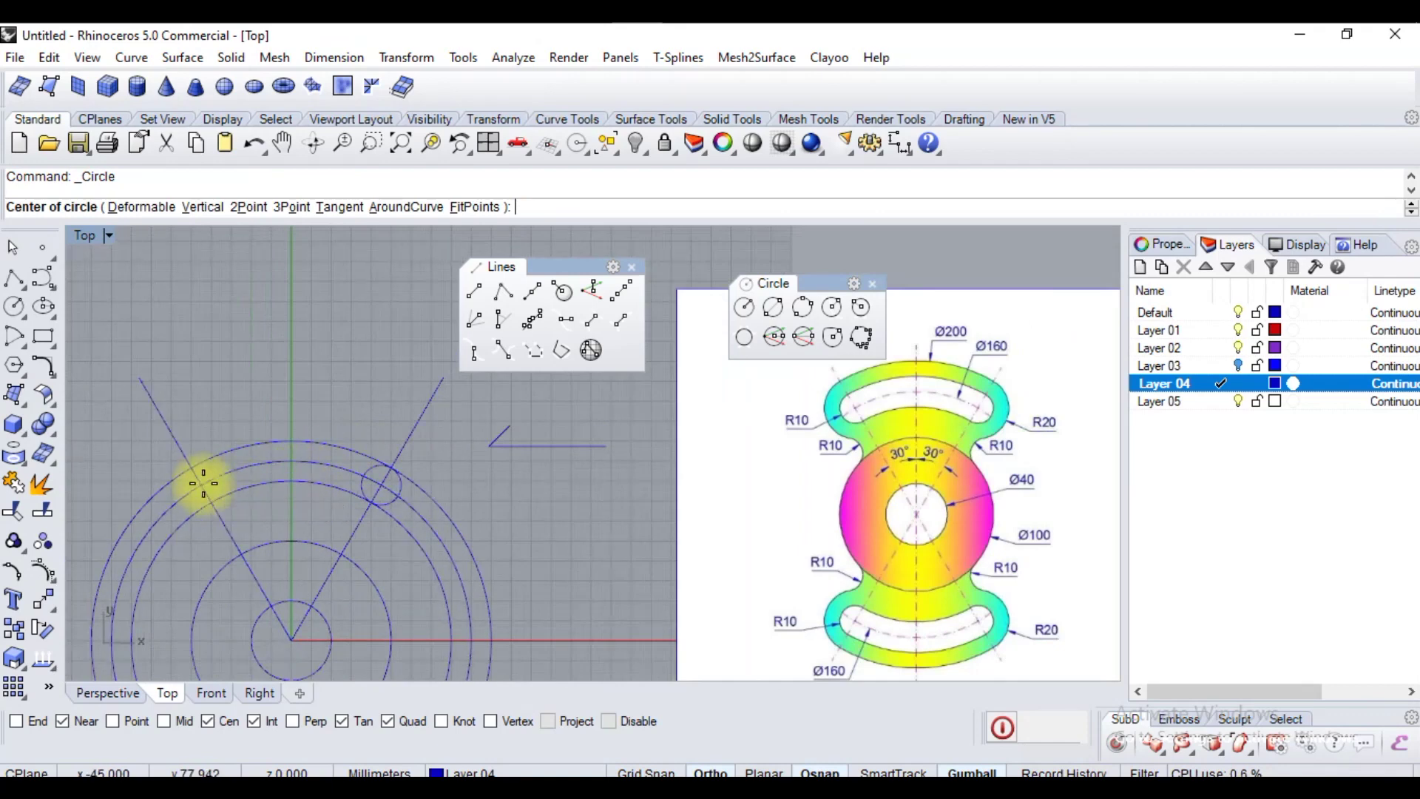
click(202, 485)
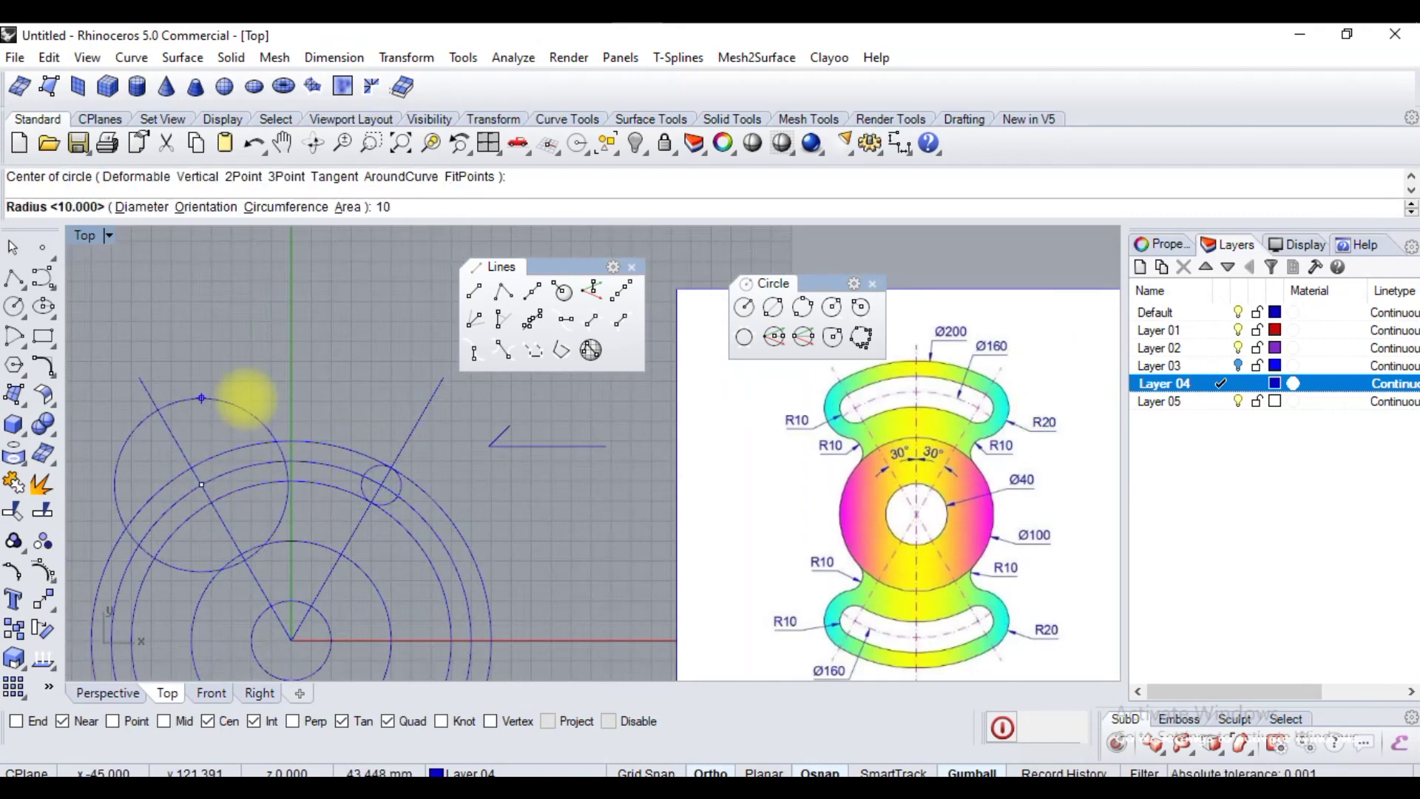
key(Return)
scroll(260, 505, up, 2)
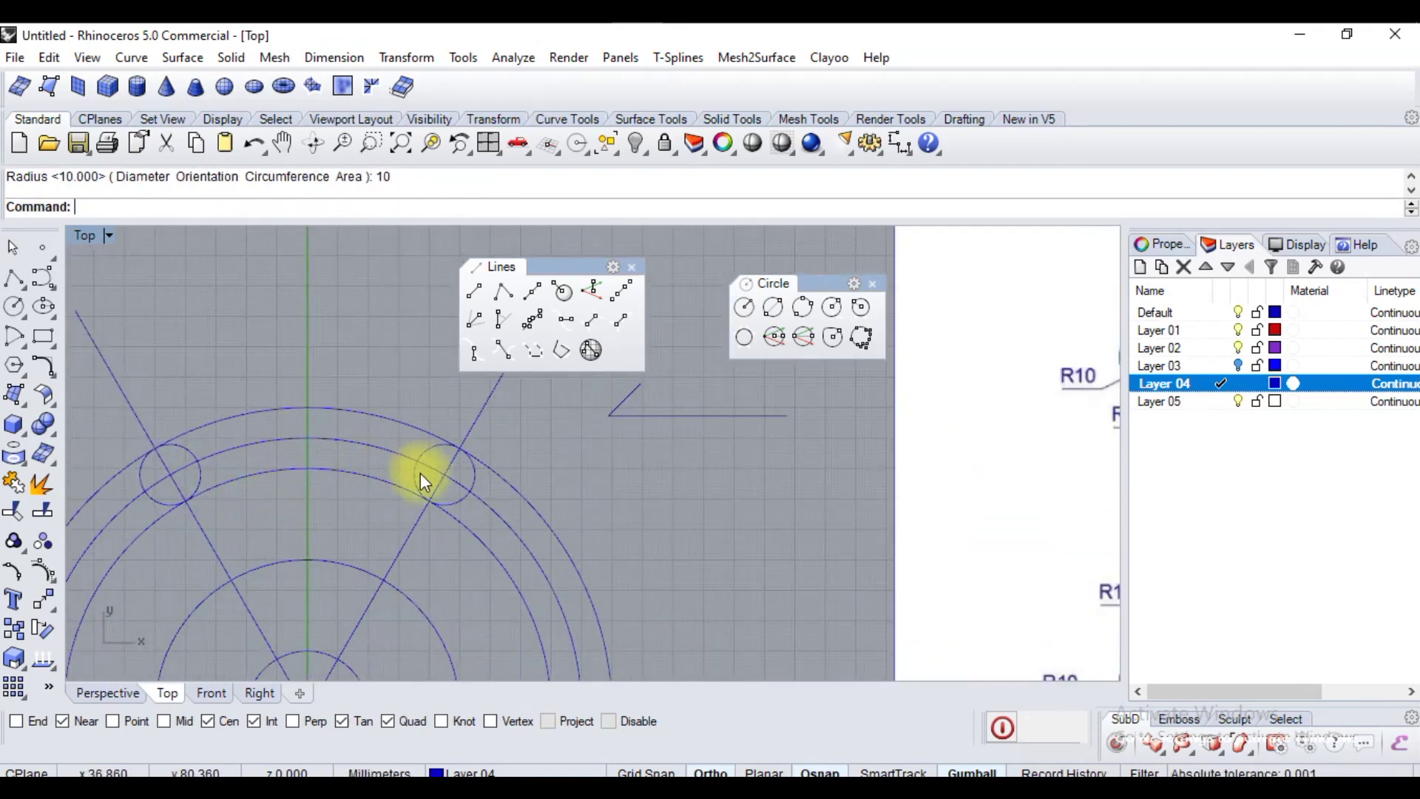
Trim the three outer circles down to the upper arcs that span between the two small circles.
scroll(295, 457, down, 3)
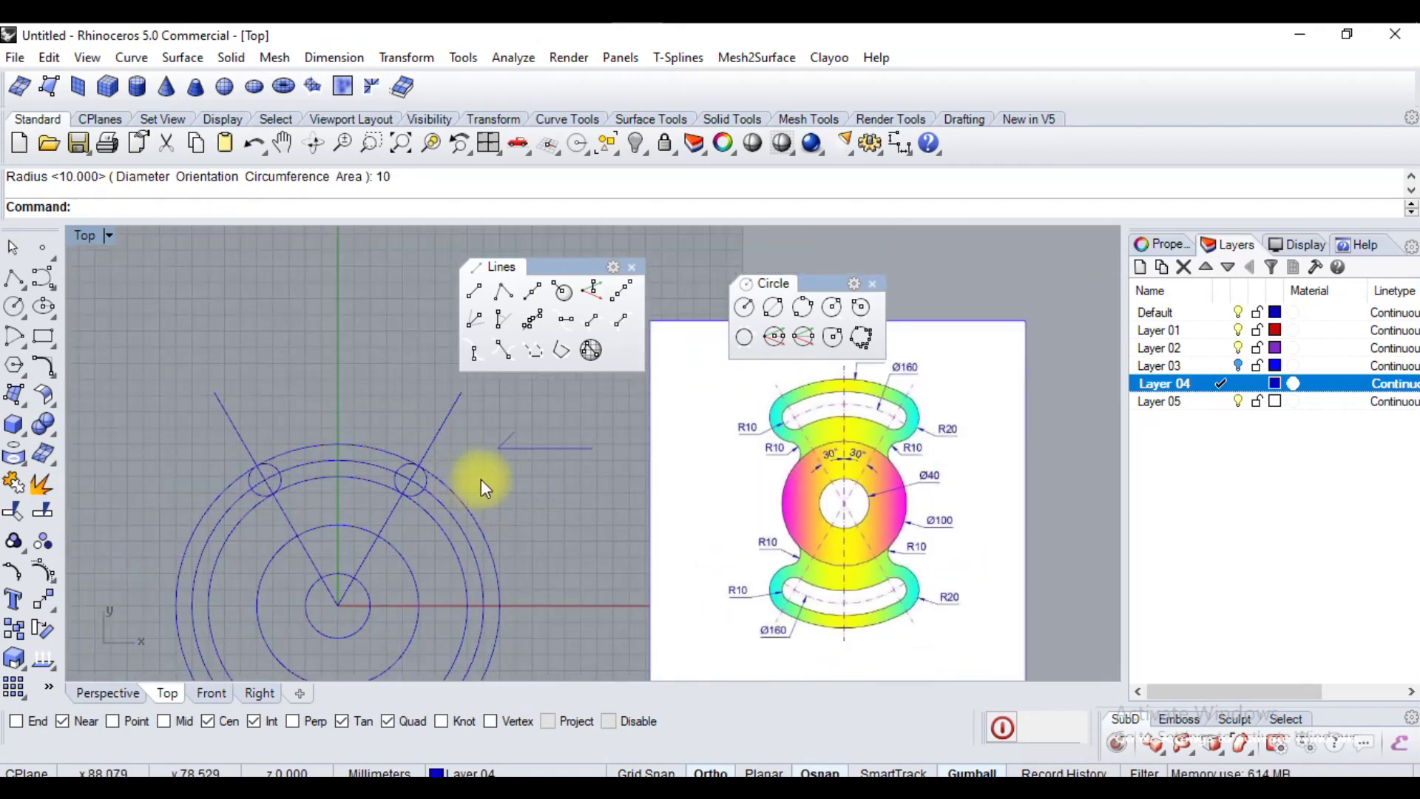
key(ctrl+a)
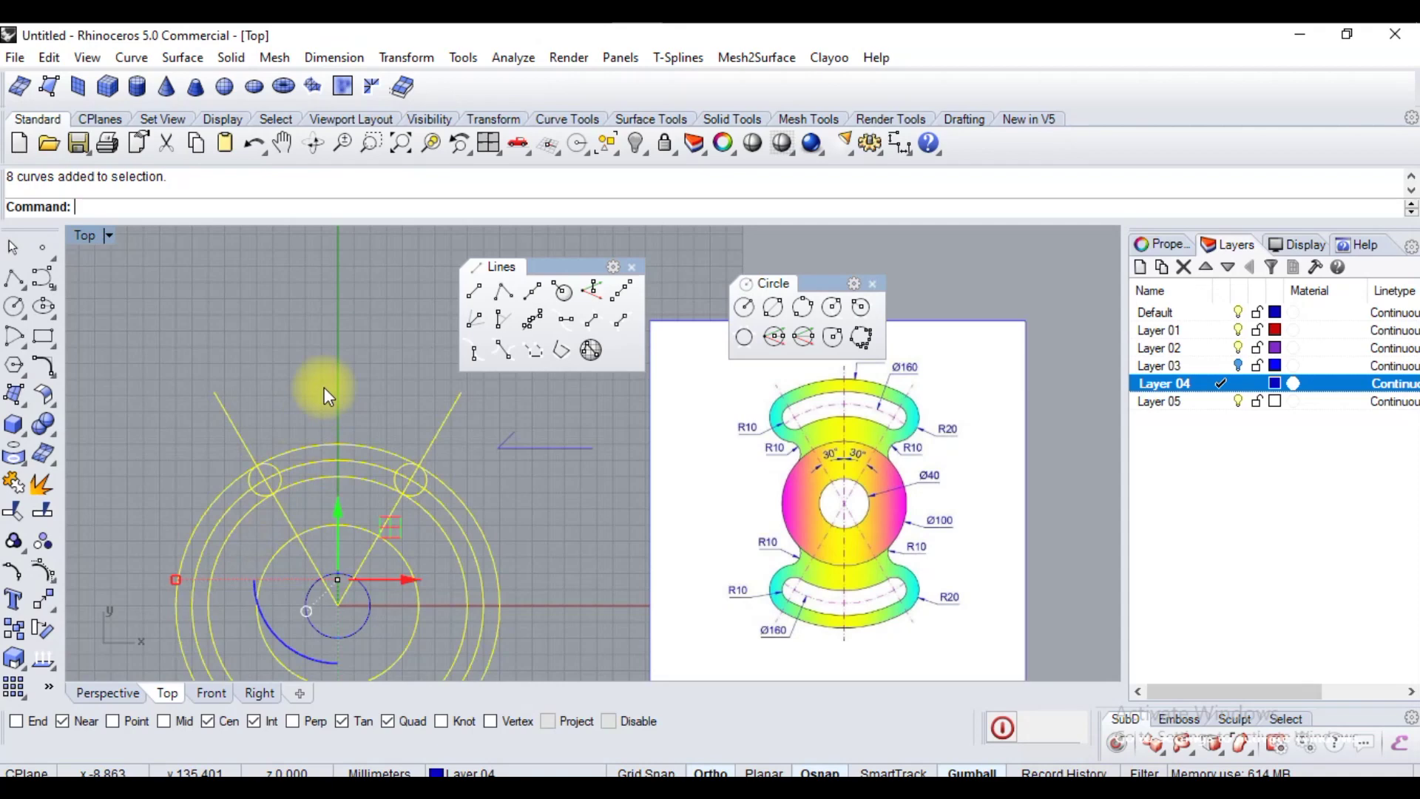
key(Return)
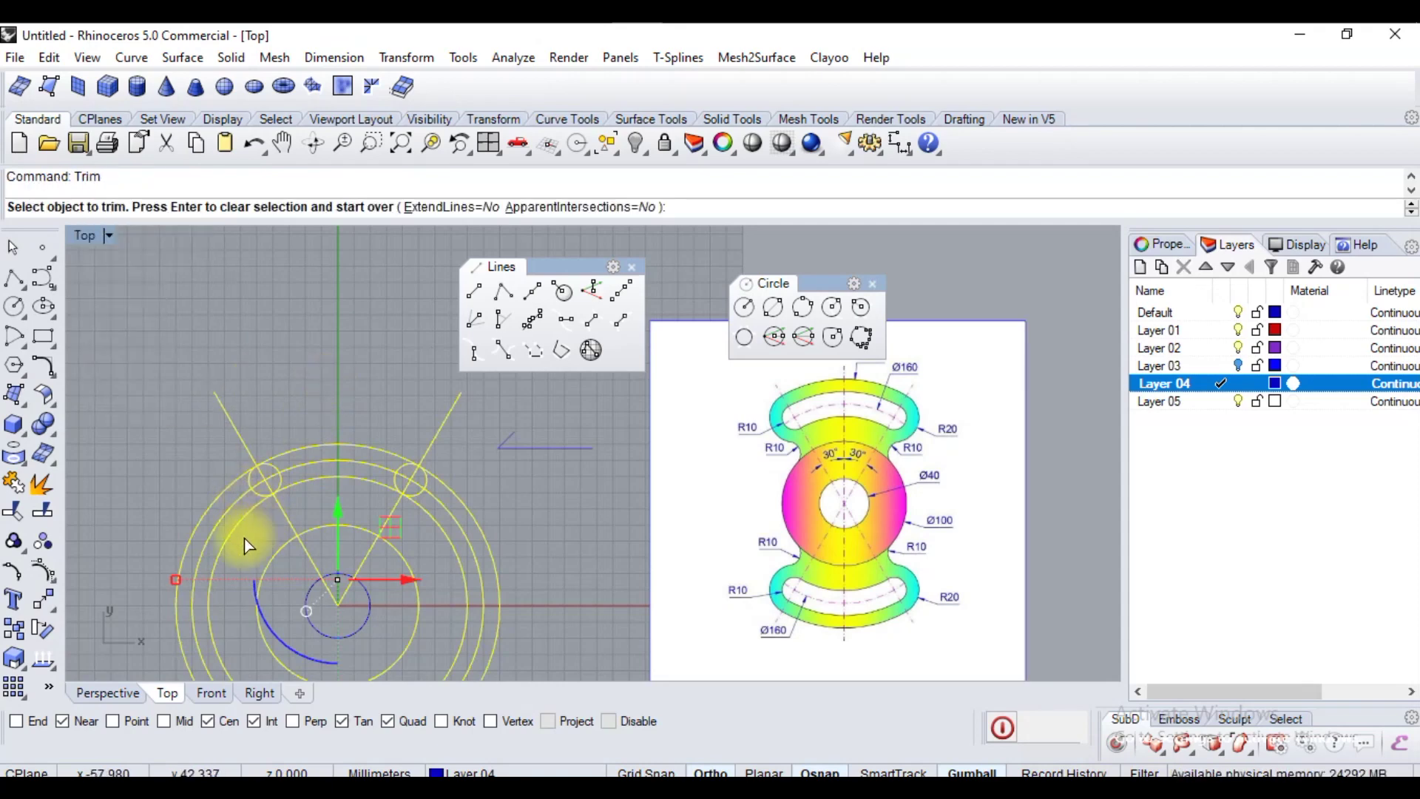
drag(244, 538, 173, 501)
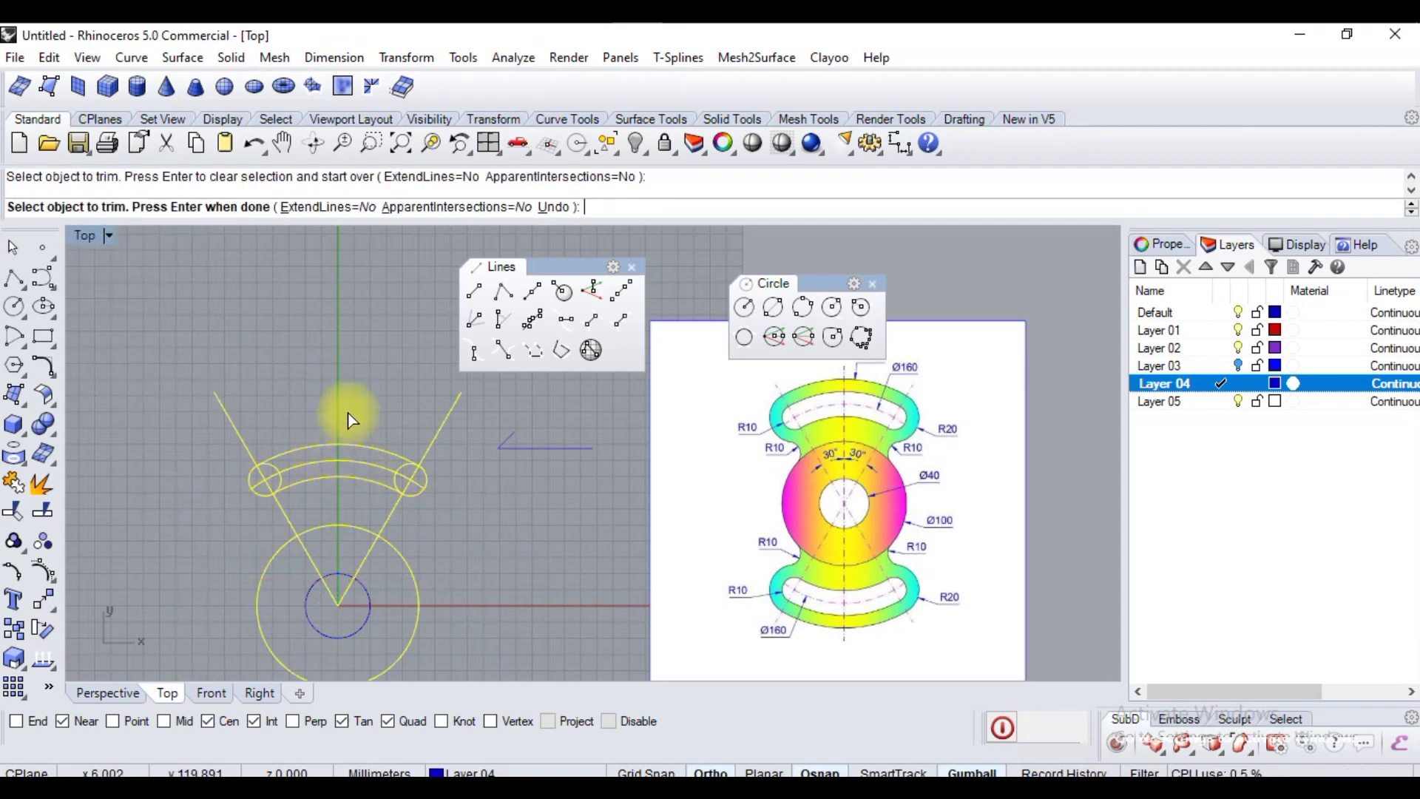
key(Return)
Compare the trimmed arcs with the upper slot and its outer rounded ends in the reference drawing.
scroll(337, 449, up, 2)
scroll(456, 469, down, 2)
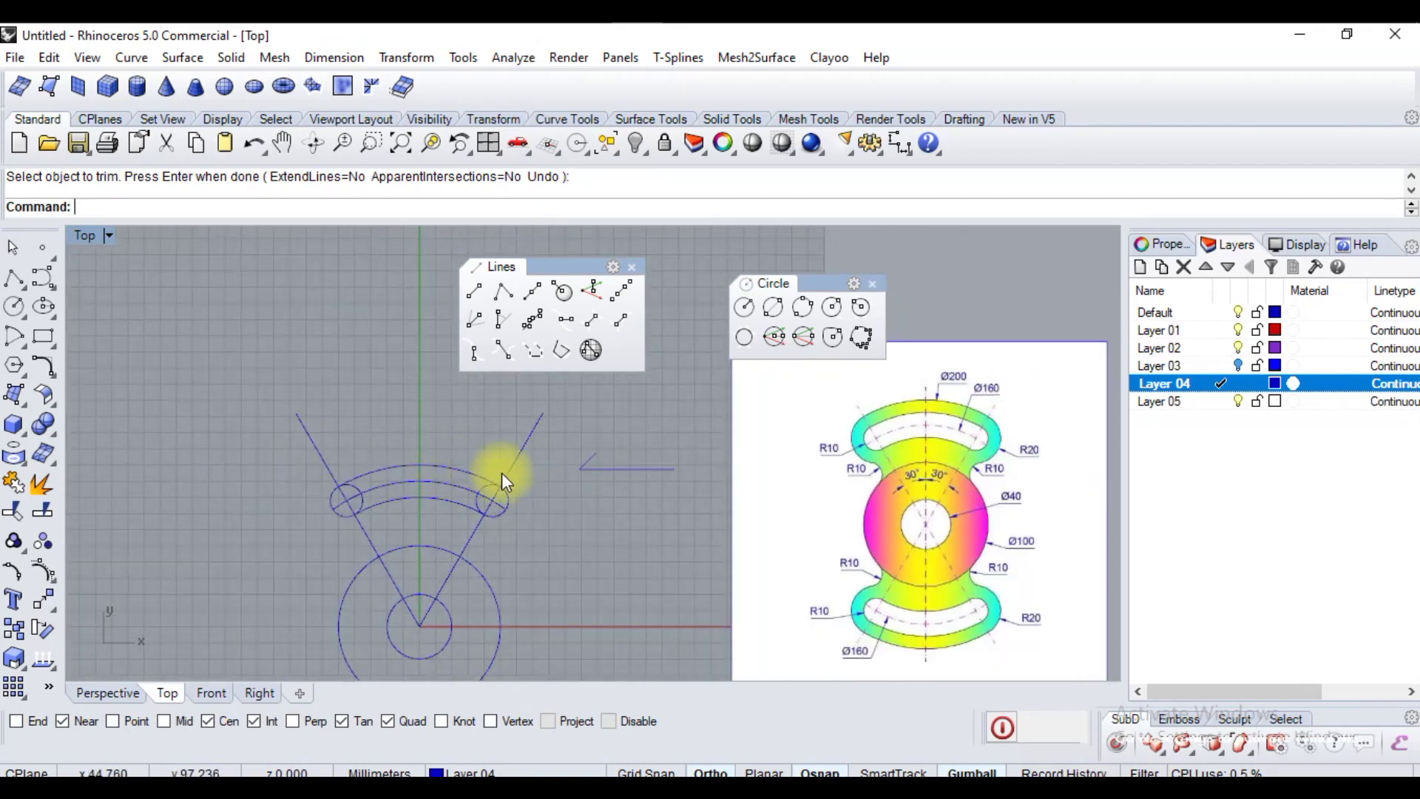
scroll(870, 450, up, 5)
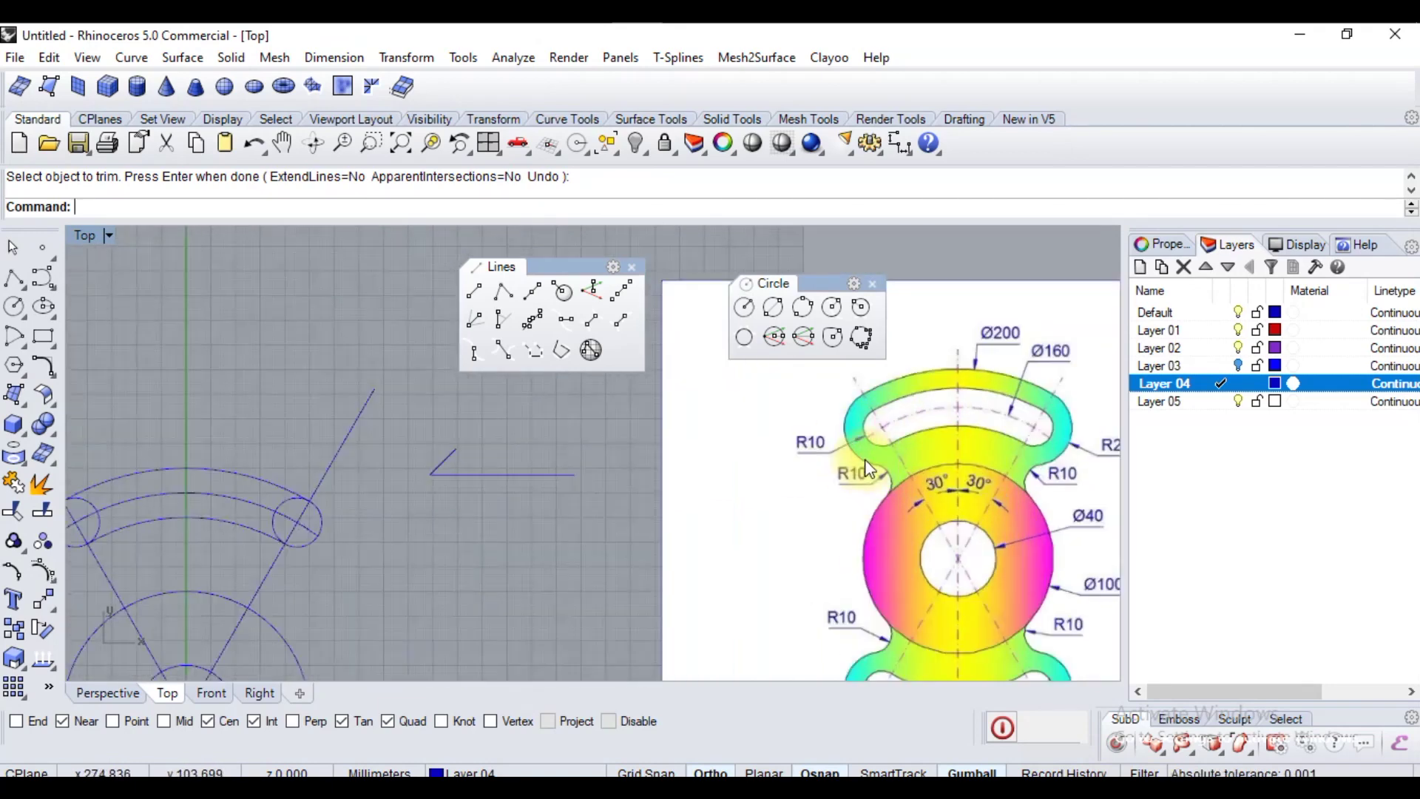
scroll(760, 506, down, 4)
scroll(996, 486, up, 3)
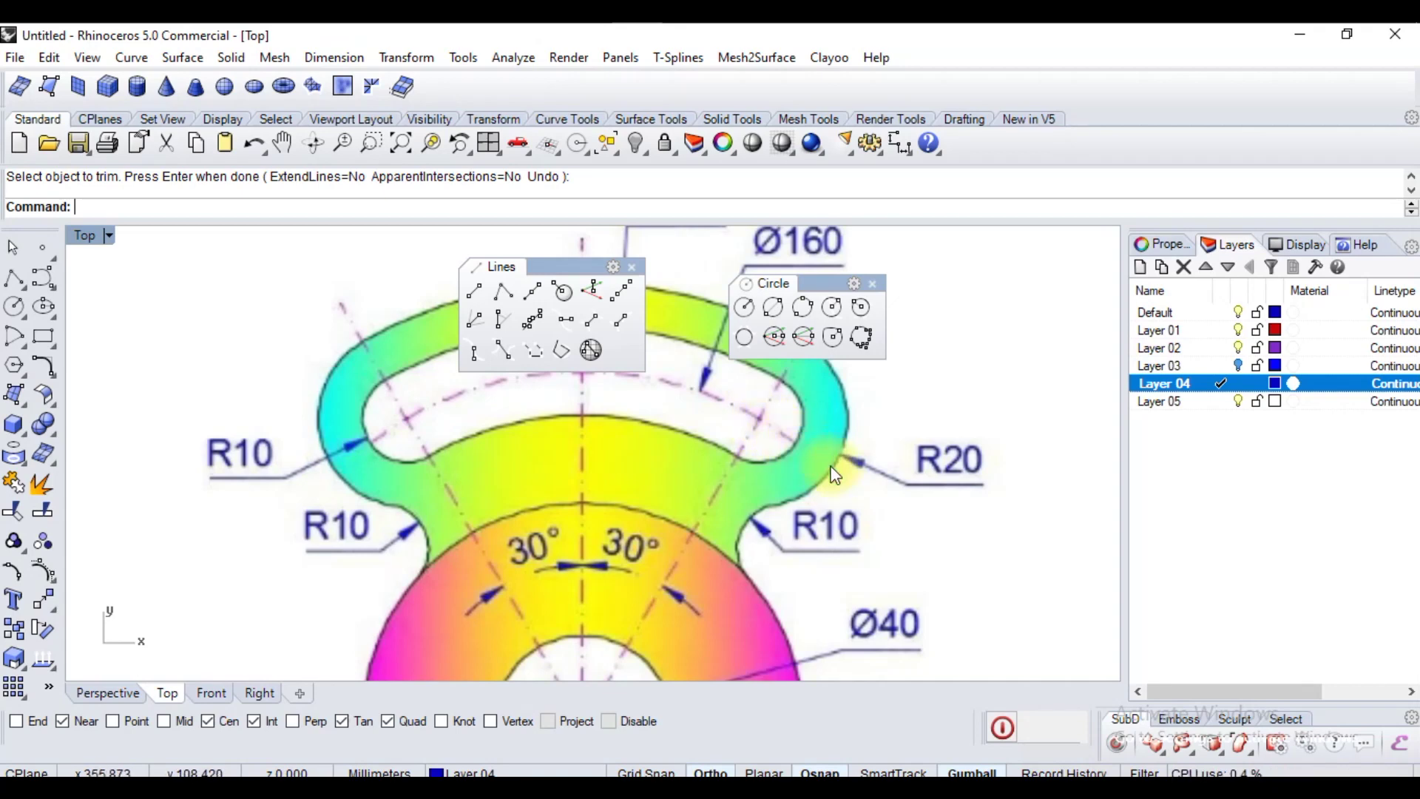
scroll(900, 427, down, 5)
scroll(446, 460, up, 5)
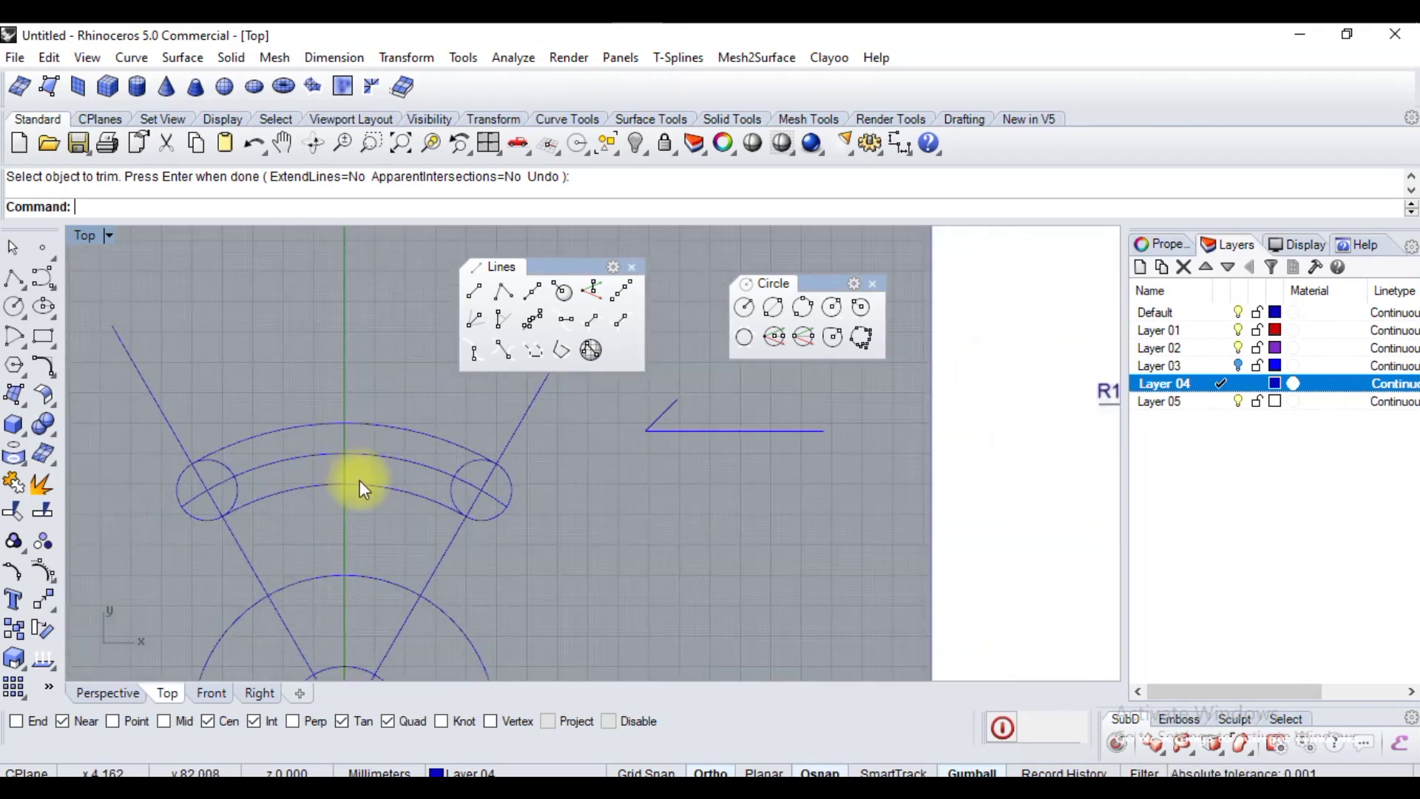
Trim away the inner portions of both small circles between the upper and lower arcs, leaving rounded slot ends.
click(383, 488)
shift+click(446, 442)
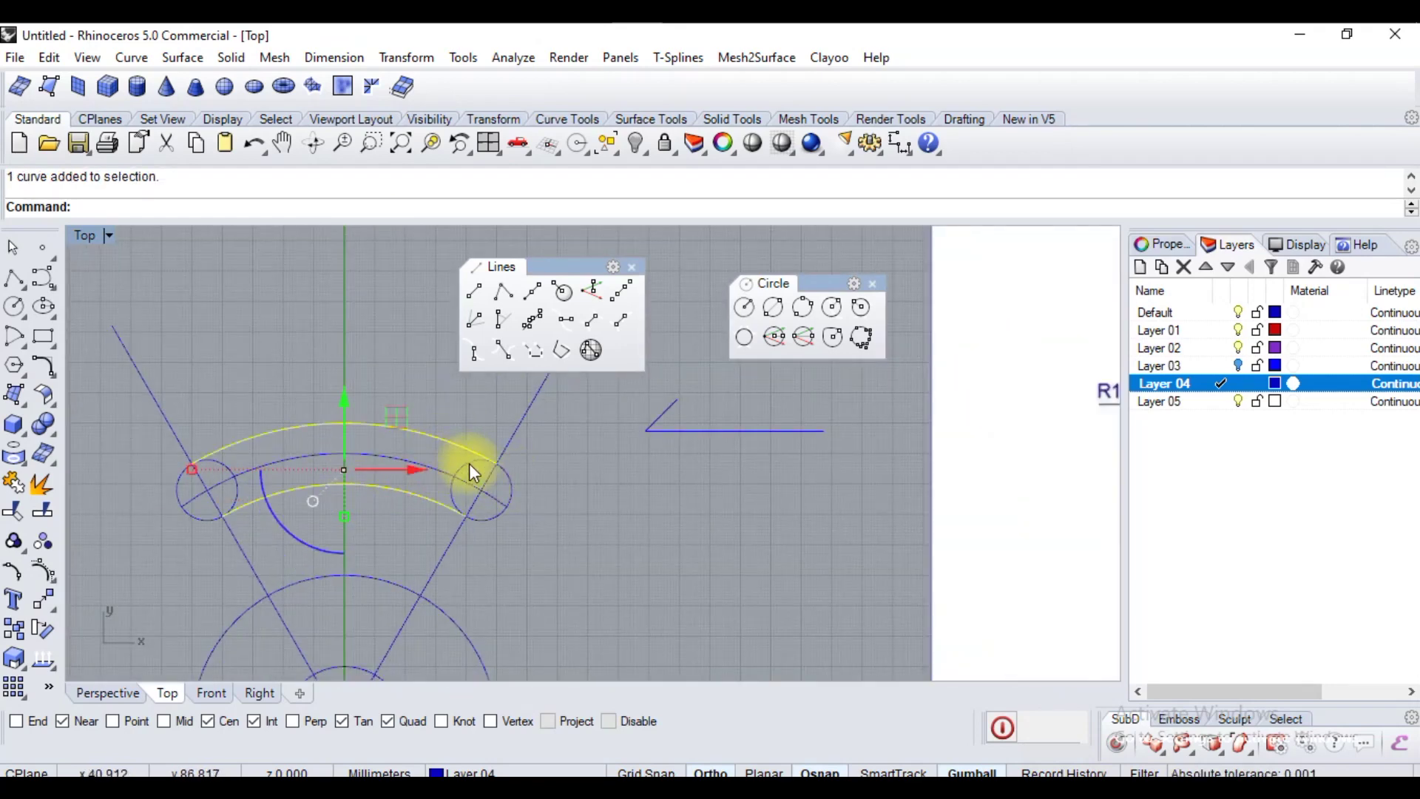
drag(565, 468, 196, 536)
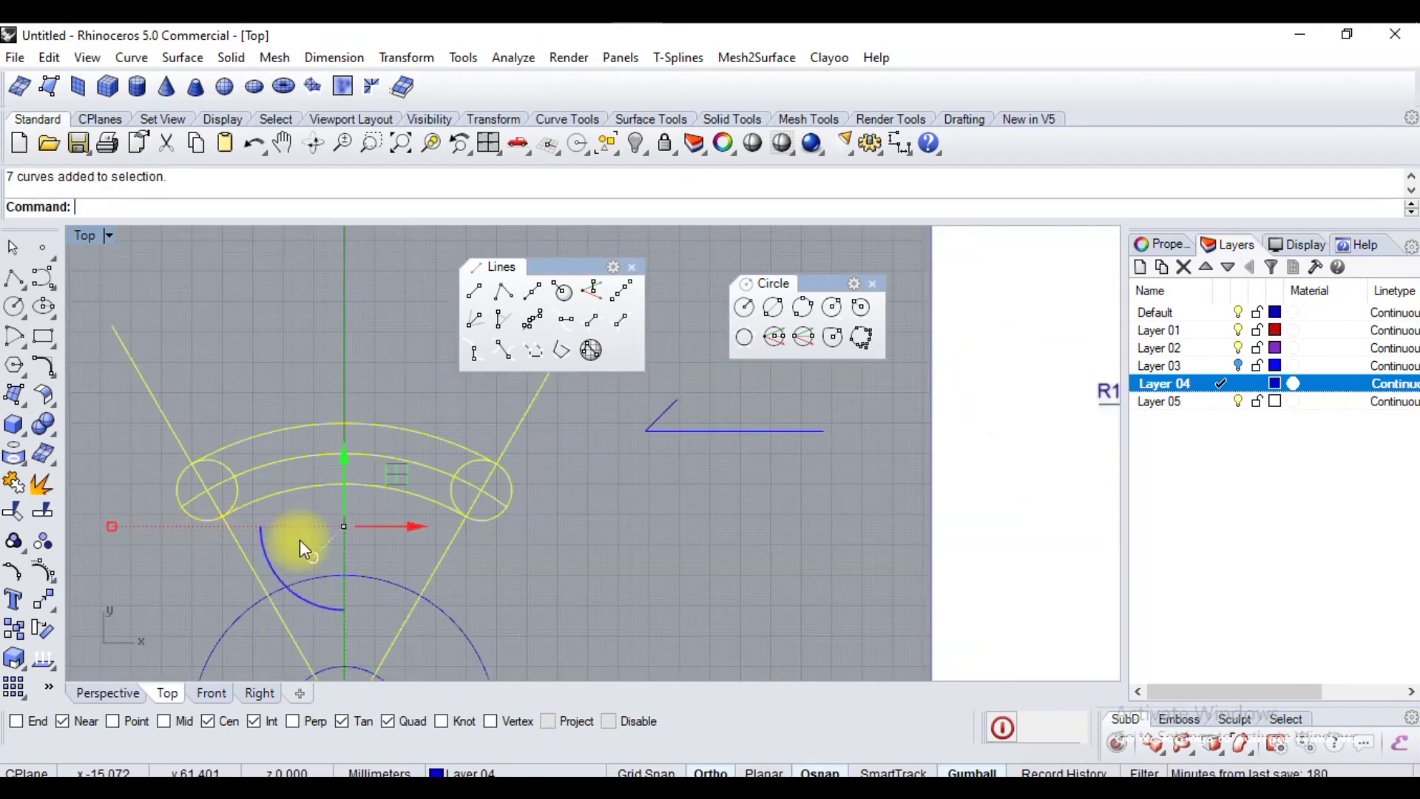
text(trim)
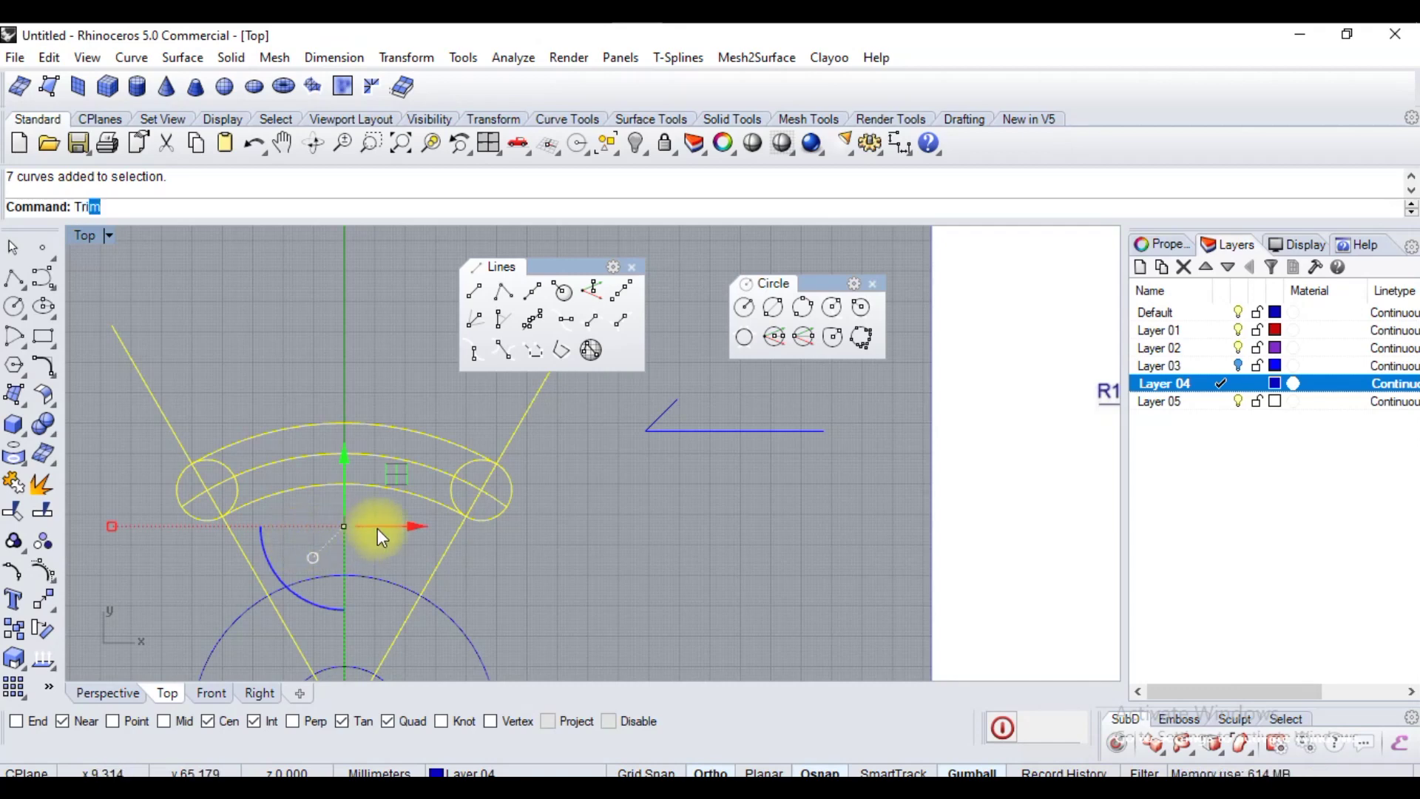
key(Return)
scroll(412, 490, up, 6)
scroll(518, 455, down, 5)
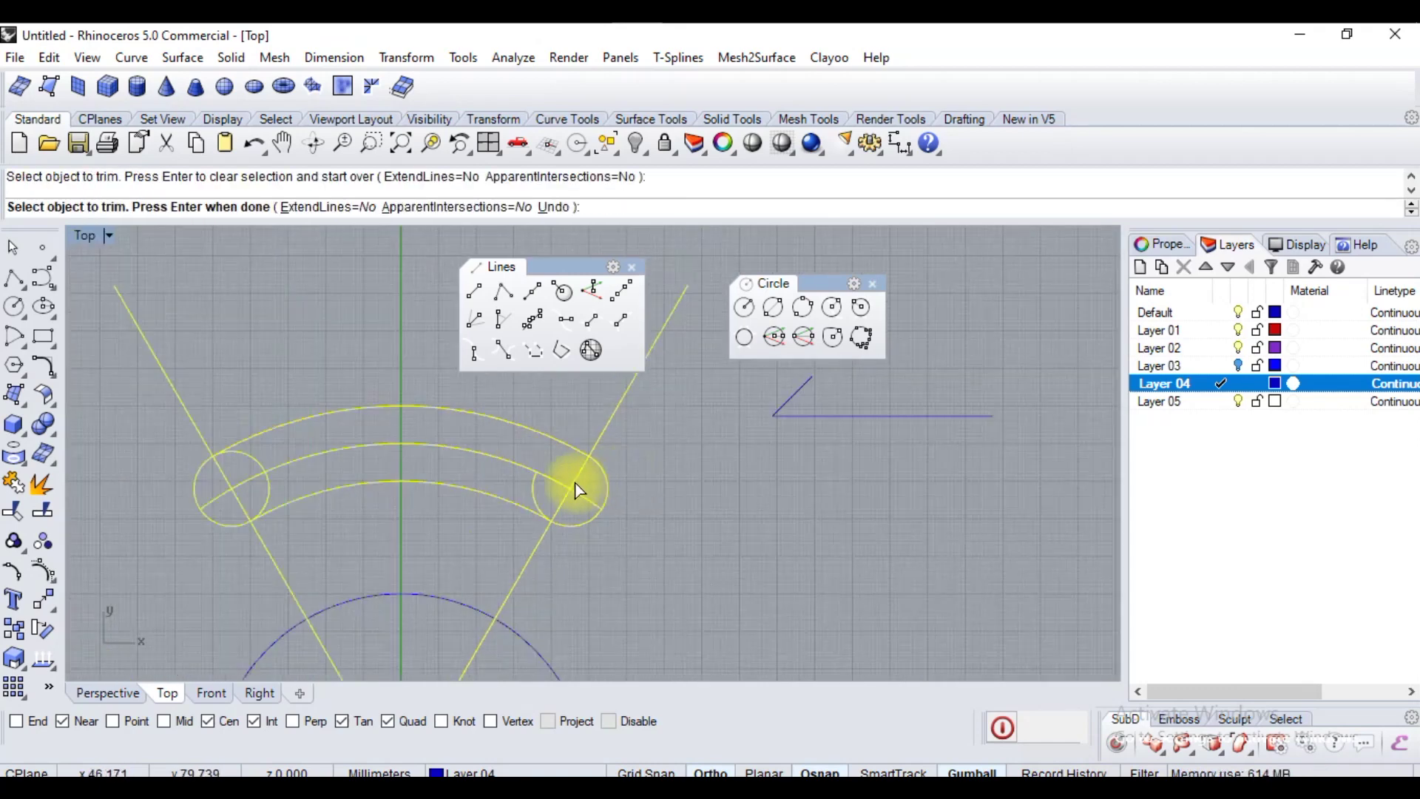
click(528, 494)
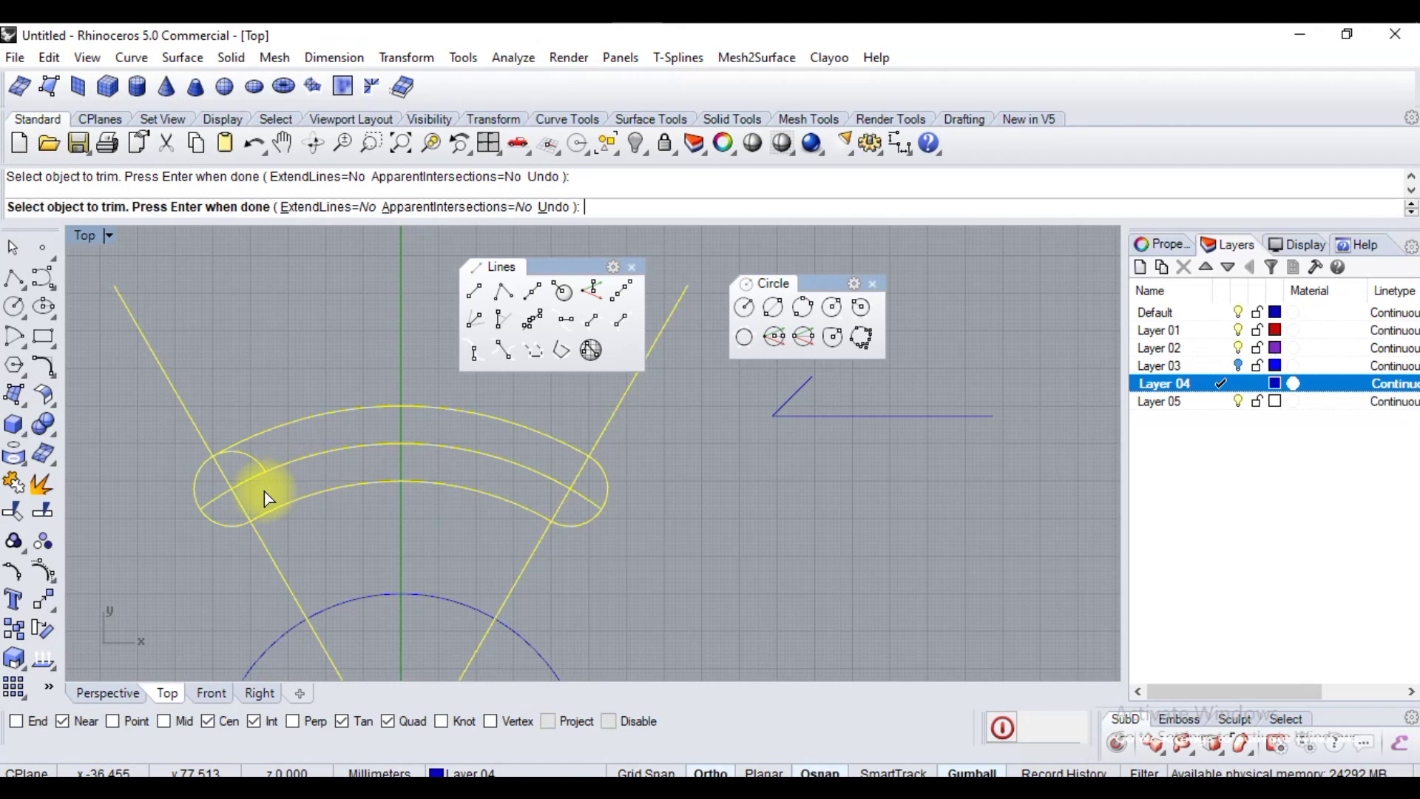
key(Return)
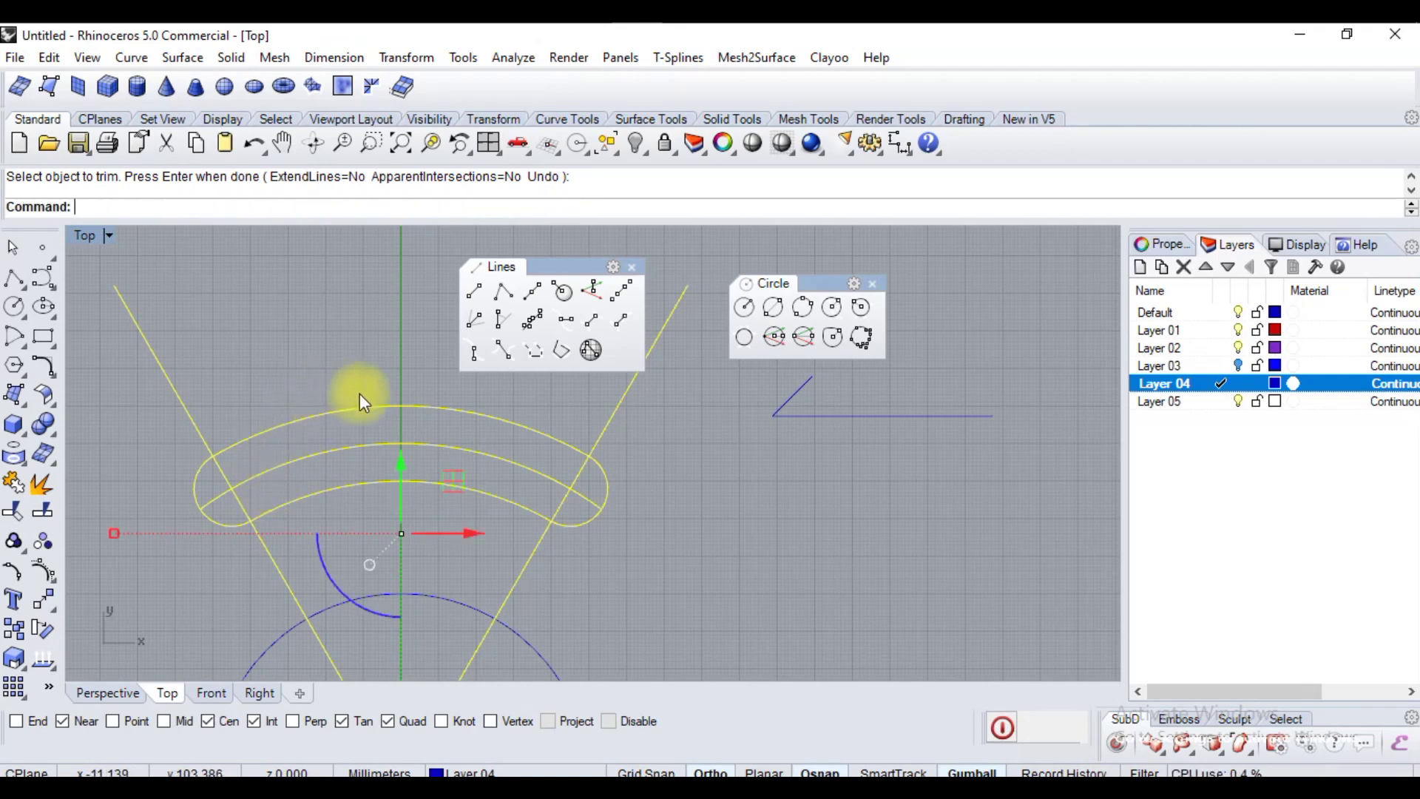
Join the upper slot's inner and outer arcs with its two rounded ends into one closed curve, leaving out the middle arc.
scroll(359, 393, down, 3)
drag(162, 379, 330, 452)
click(591, 503)
drag(728, 478, 620, 472)
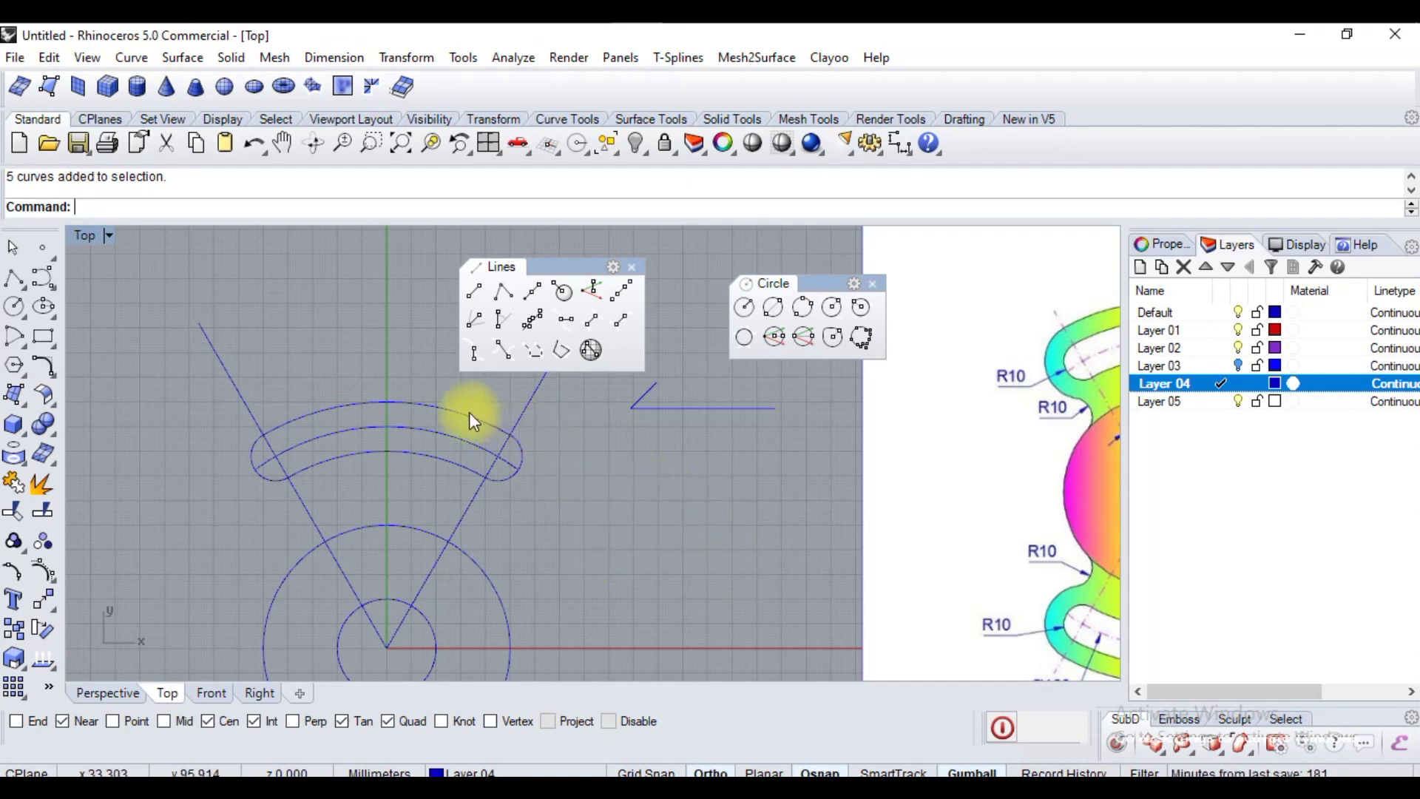
click(513, 466)
shift+click(268, 477)
key(ctrl+j)
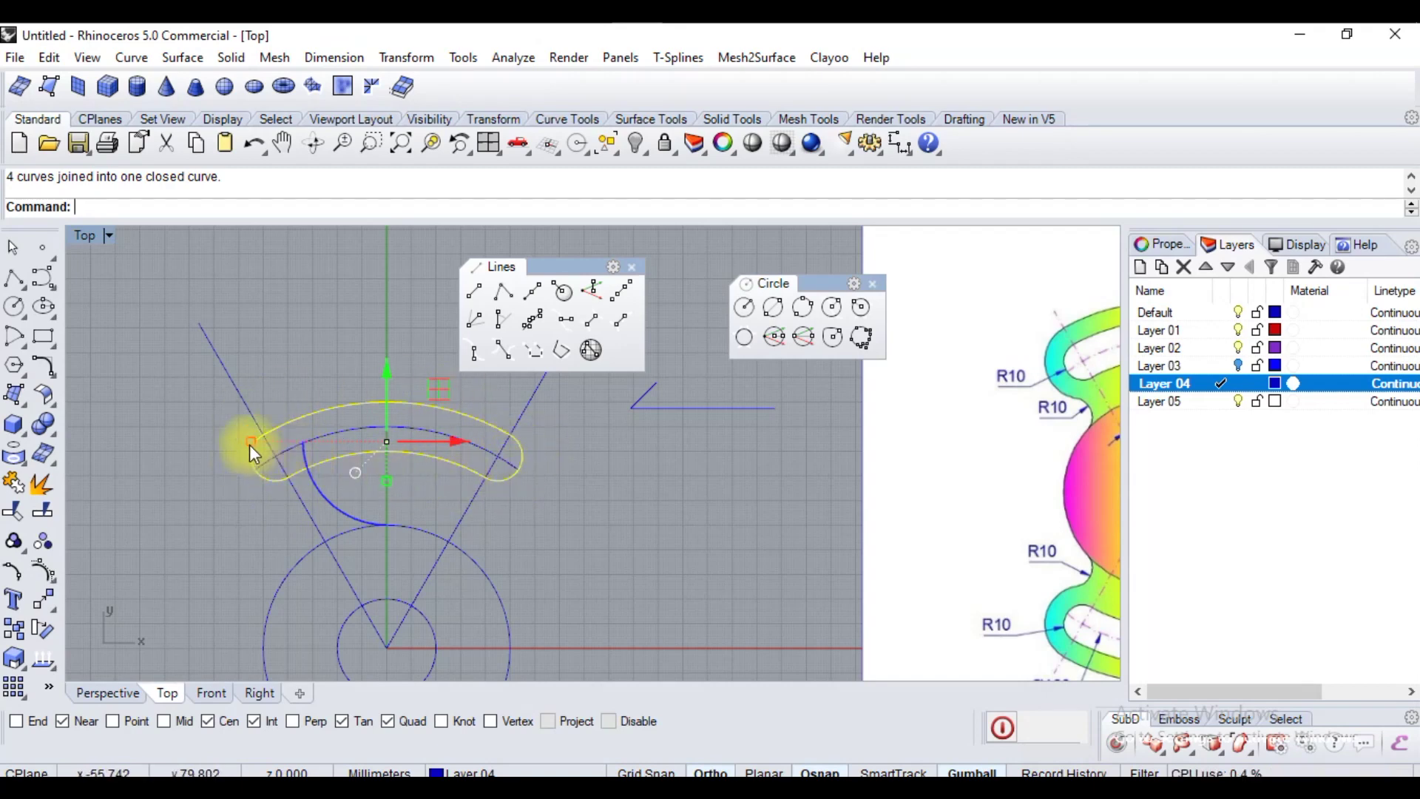
Offset the closed upper slot curve outward by 10 mm.
text(offset)
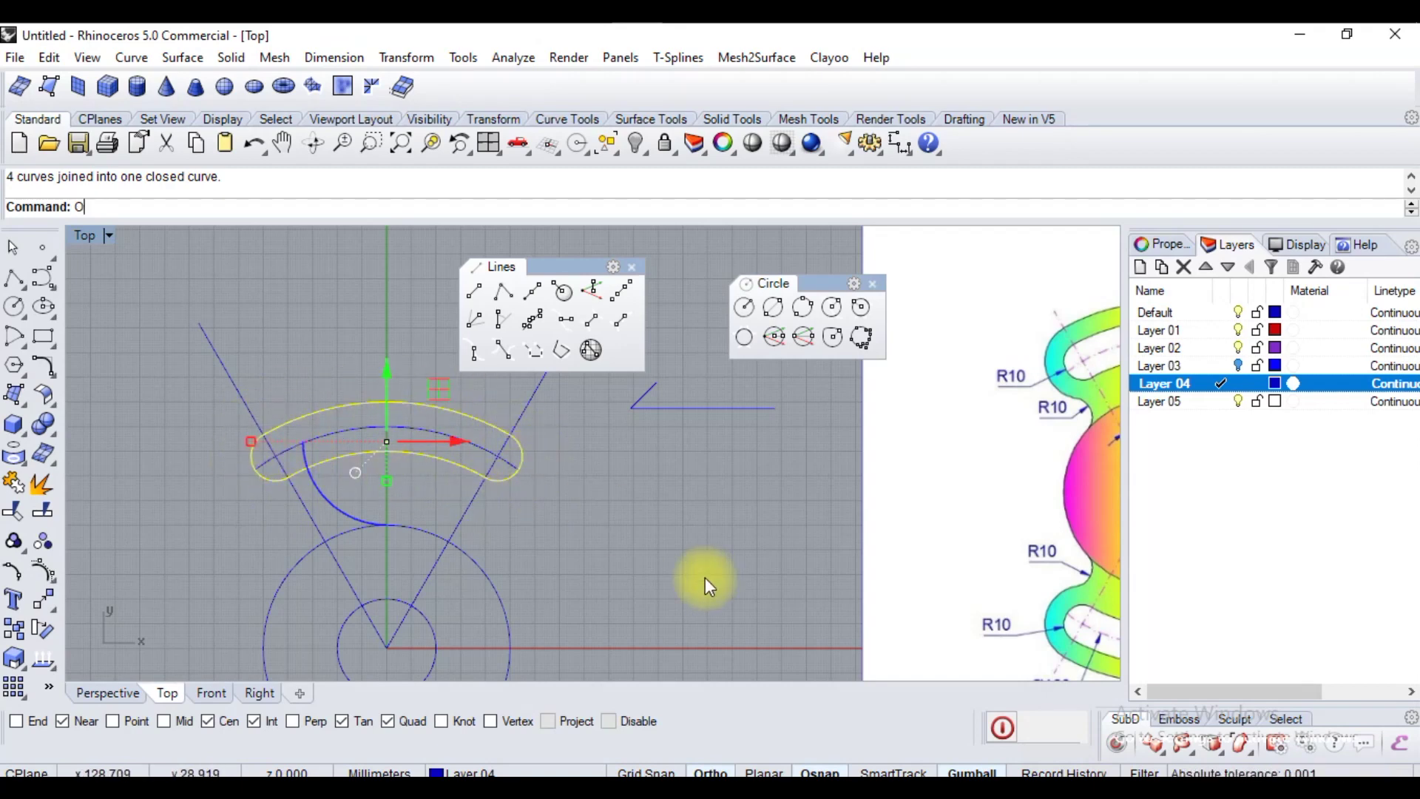
key(Return)
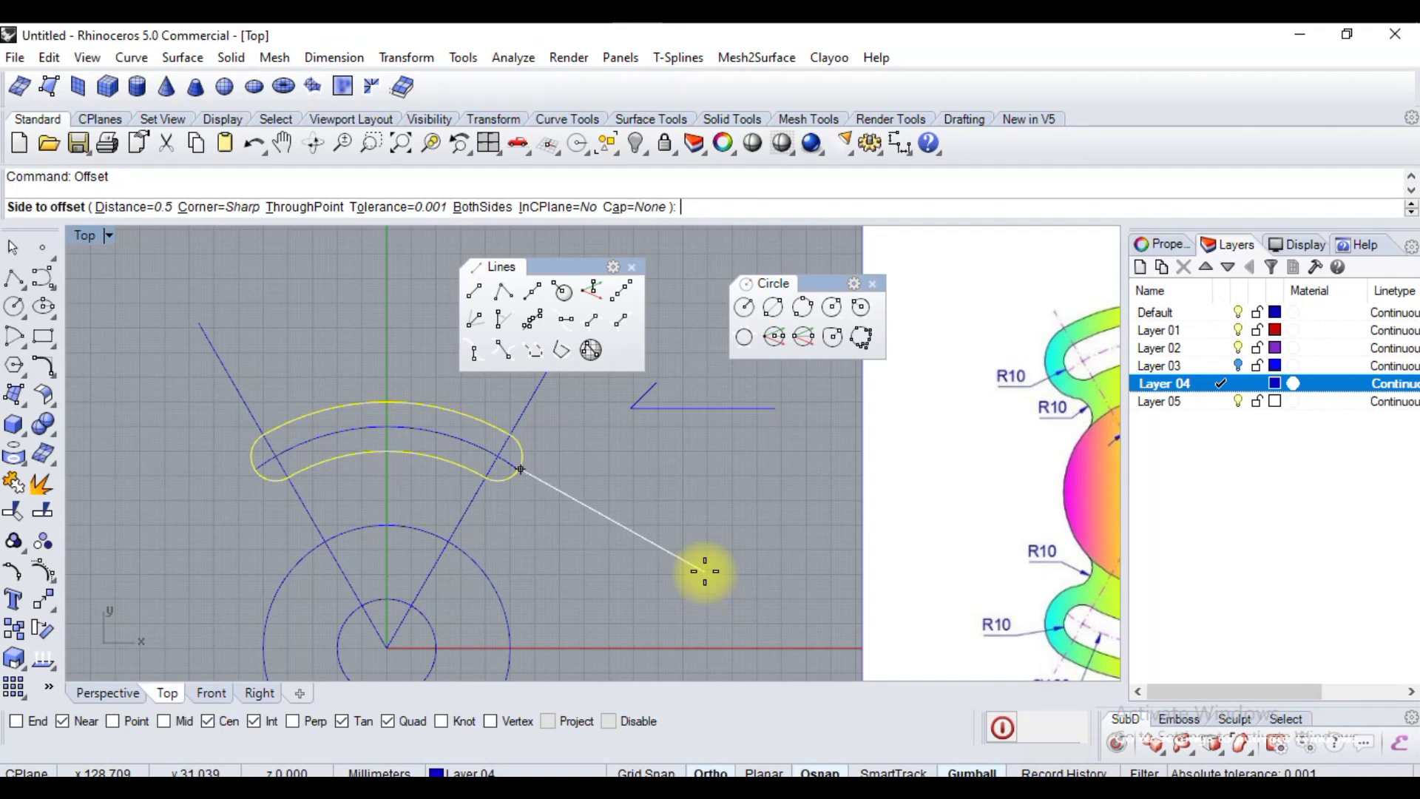
click(139, 207)
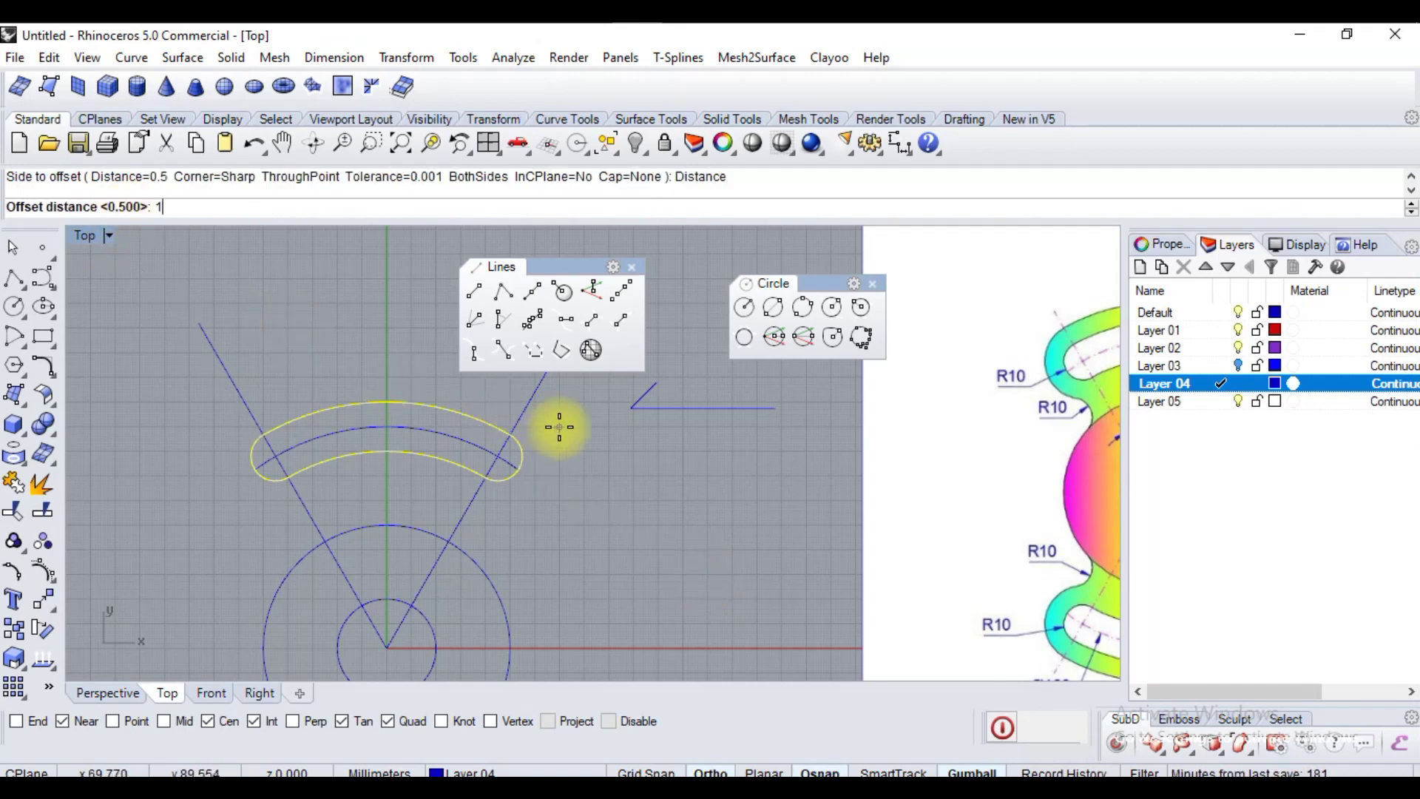
text(10)
key(Return)
click(591, 432)
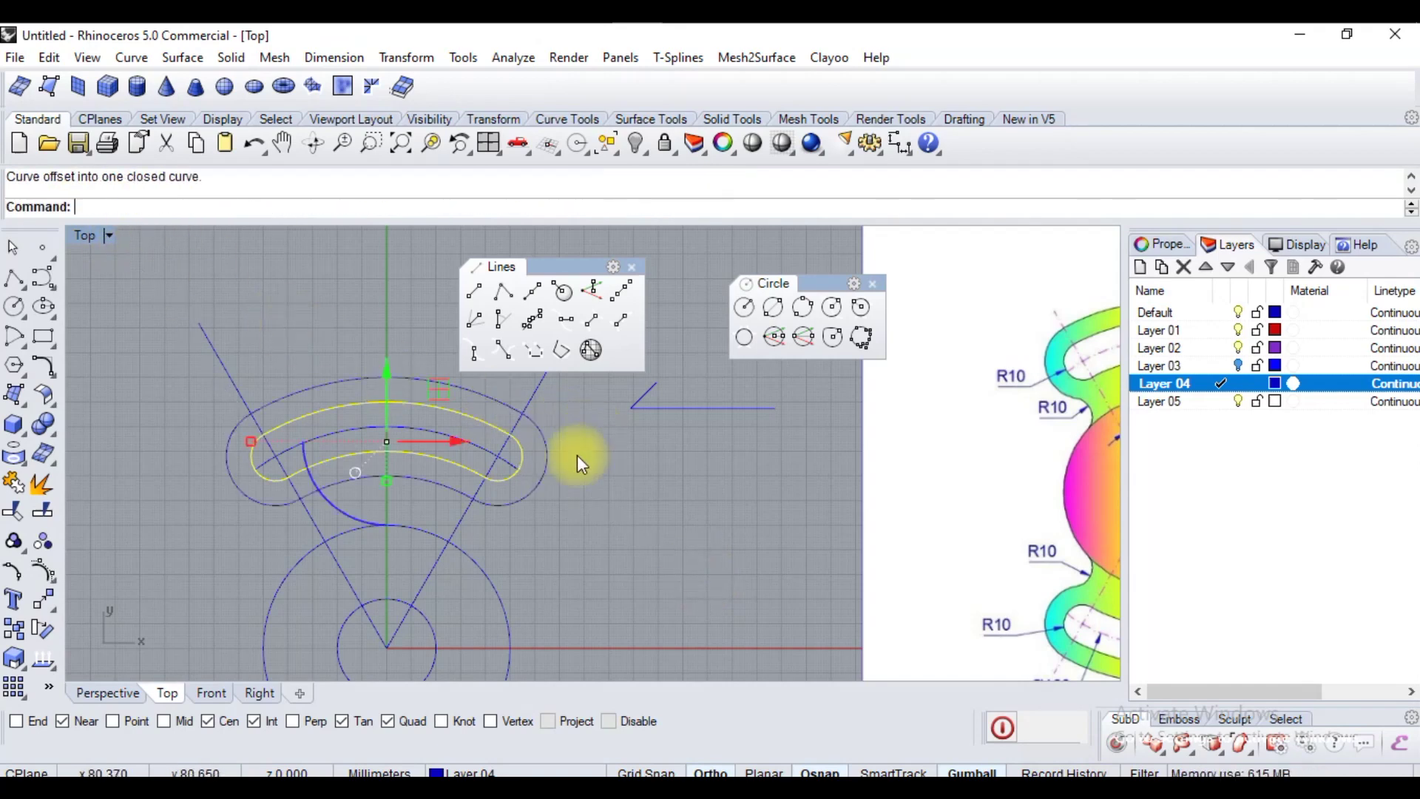
Compare the gap between the offset outline and the large central circle with the neck fillets in the reference drawing.
right_drag(590, 444, 300, 385)
scroll(455, 468, down, 2)
scroll(401, 437, up, 2)
scroll(392, 434, up, 3)
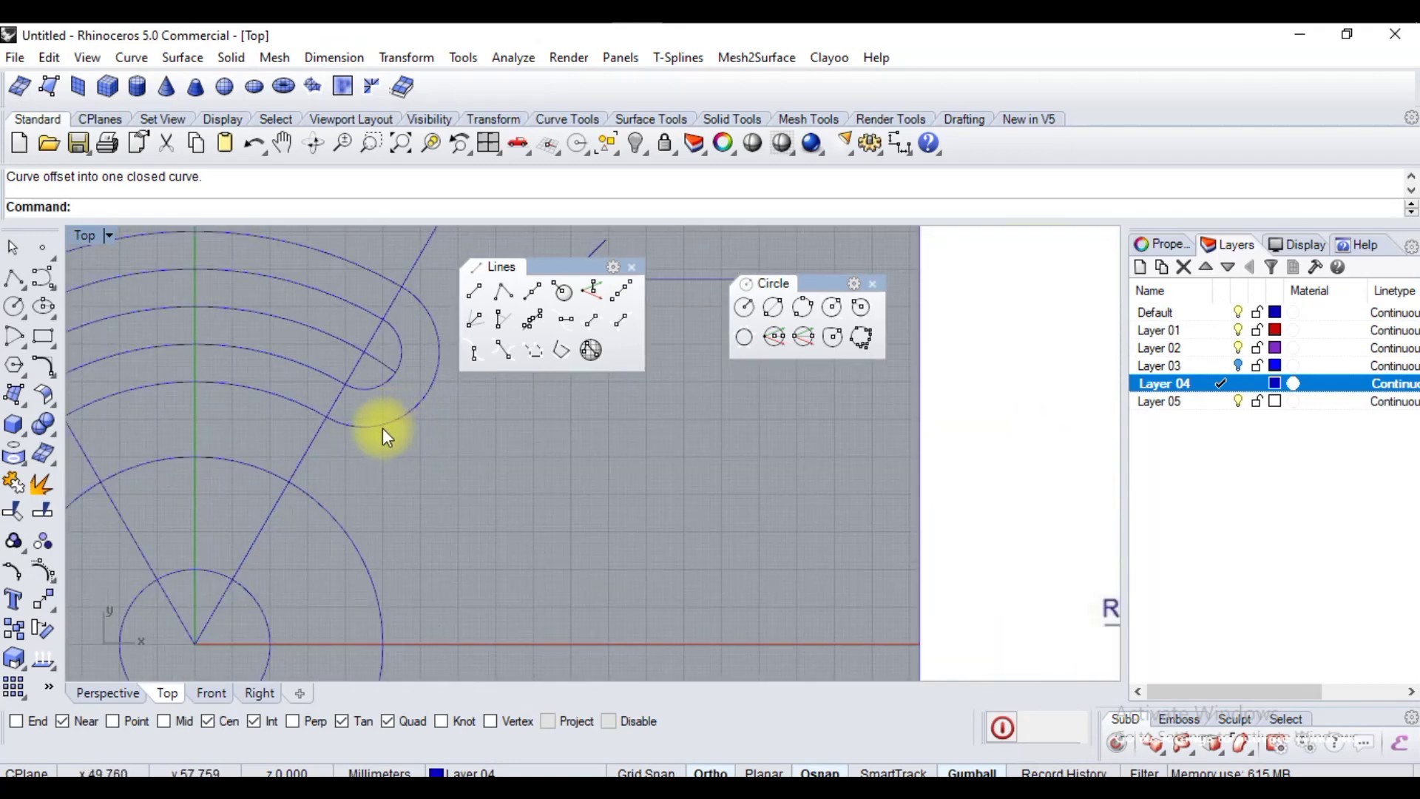
scroll(448, 496, down, 3)
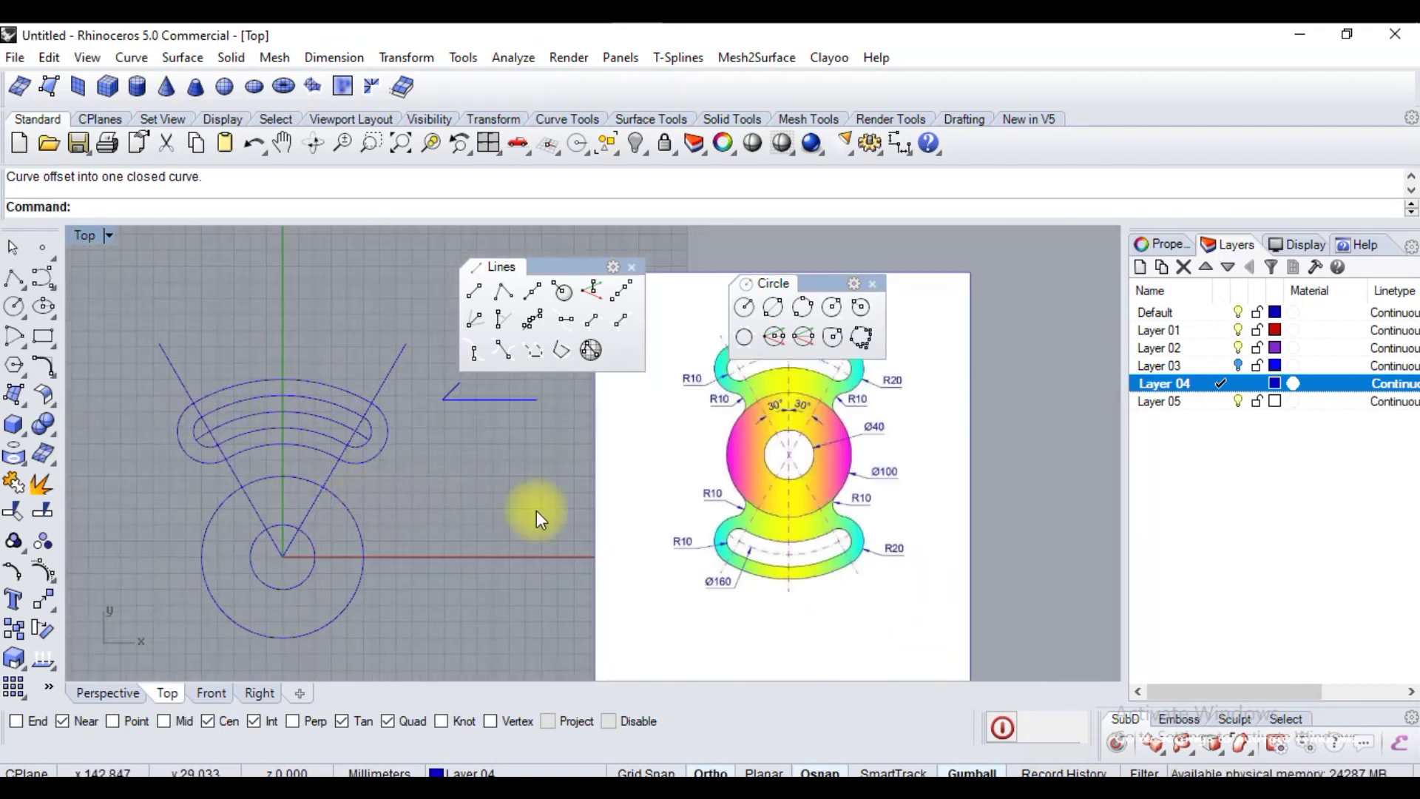
scroll(885, 388, up, 6)
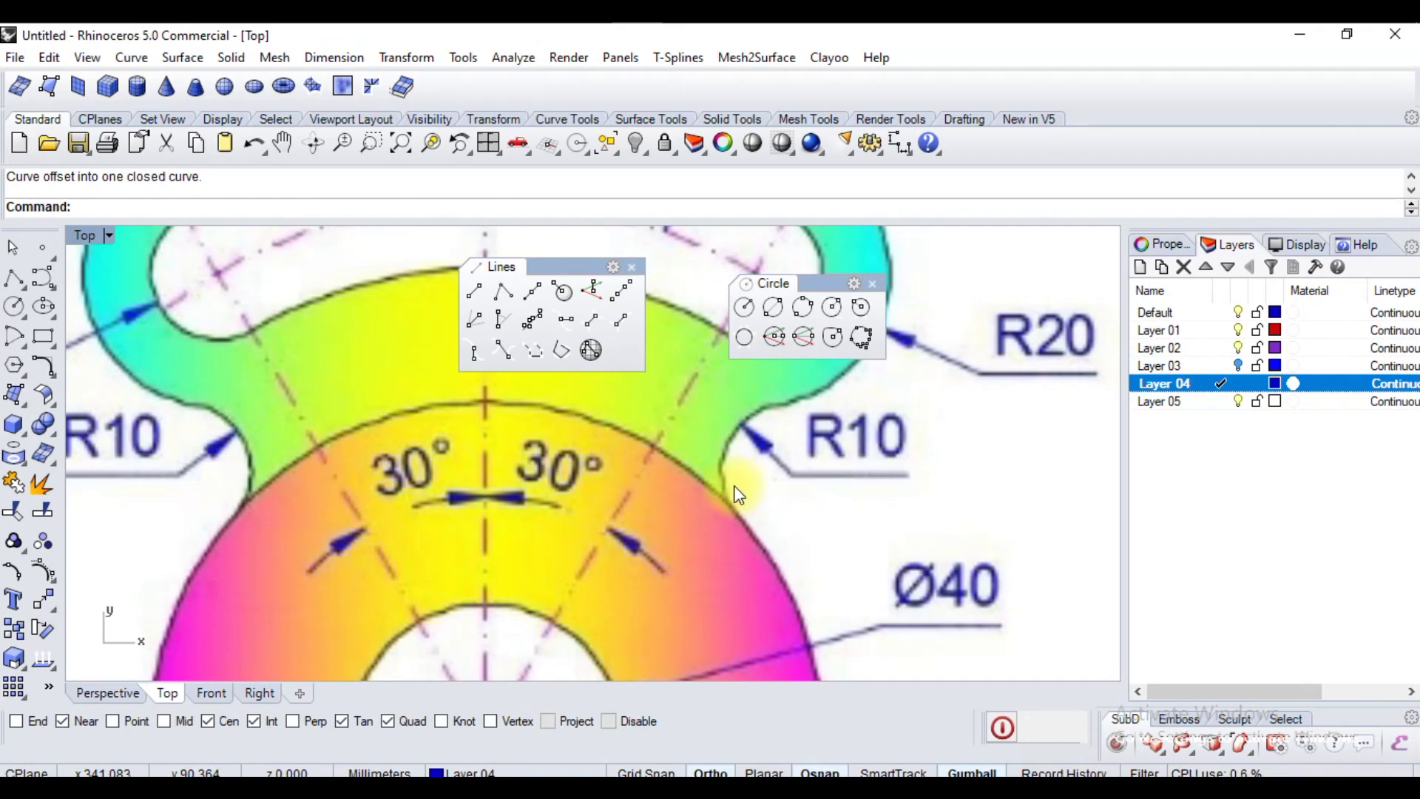
scroll(827, 420, down, 5)
scroll(340, 551, up, 5)
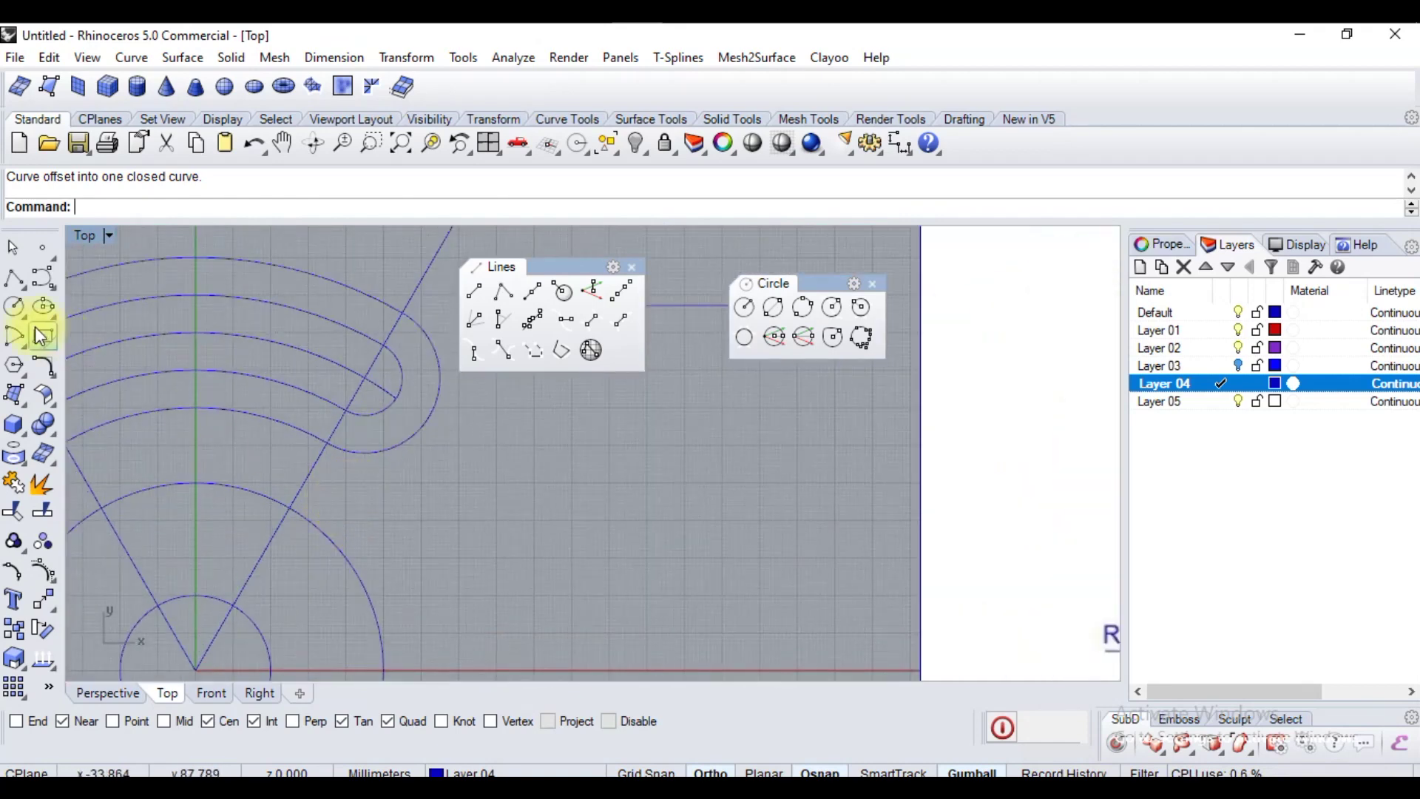
Try to fillet the large central circle and the outer slot outline with a 10 mm radius.
click(50, 378)
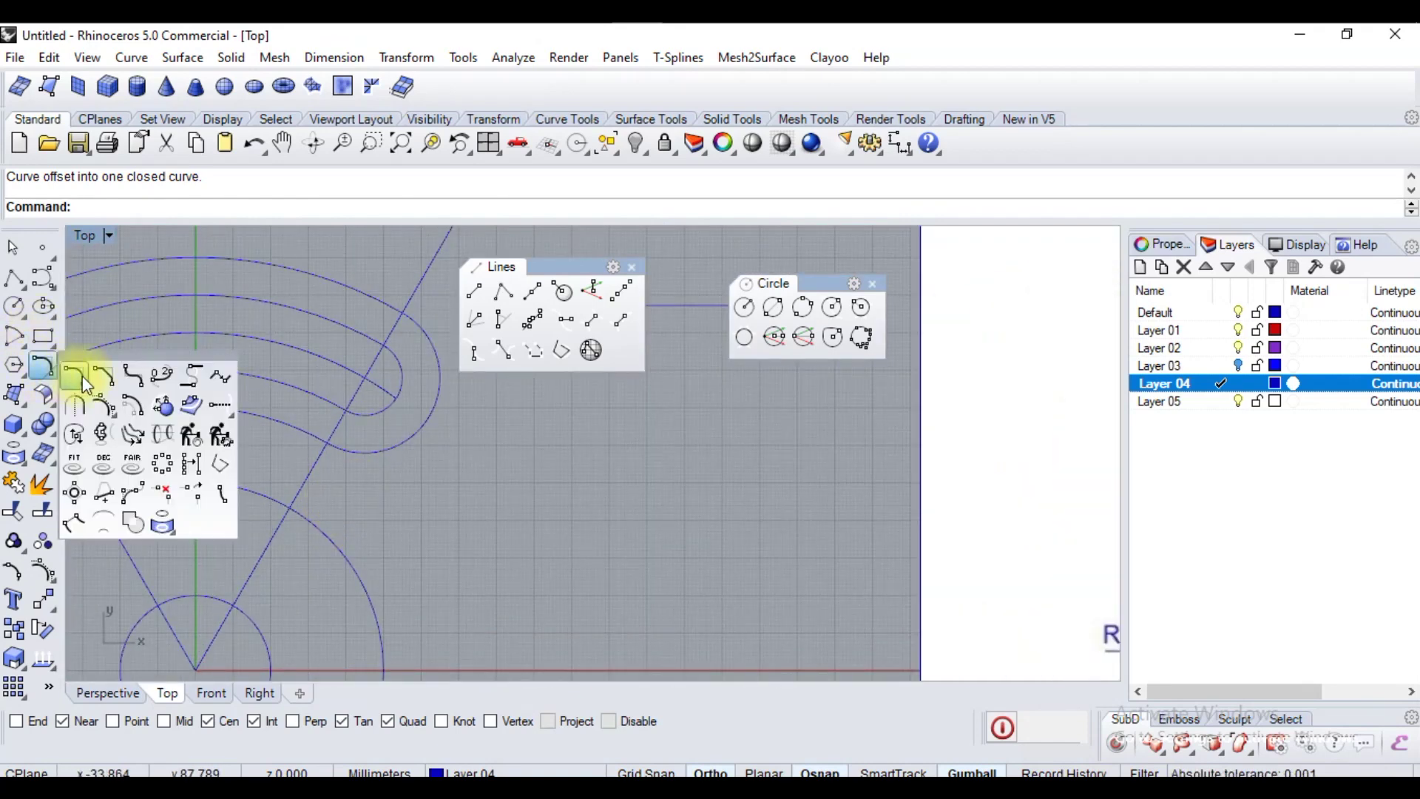
click(83, 376)
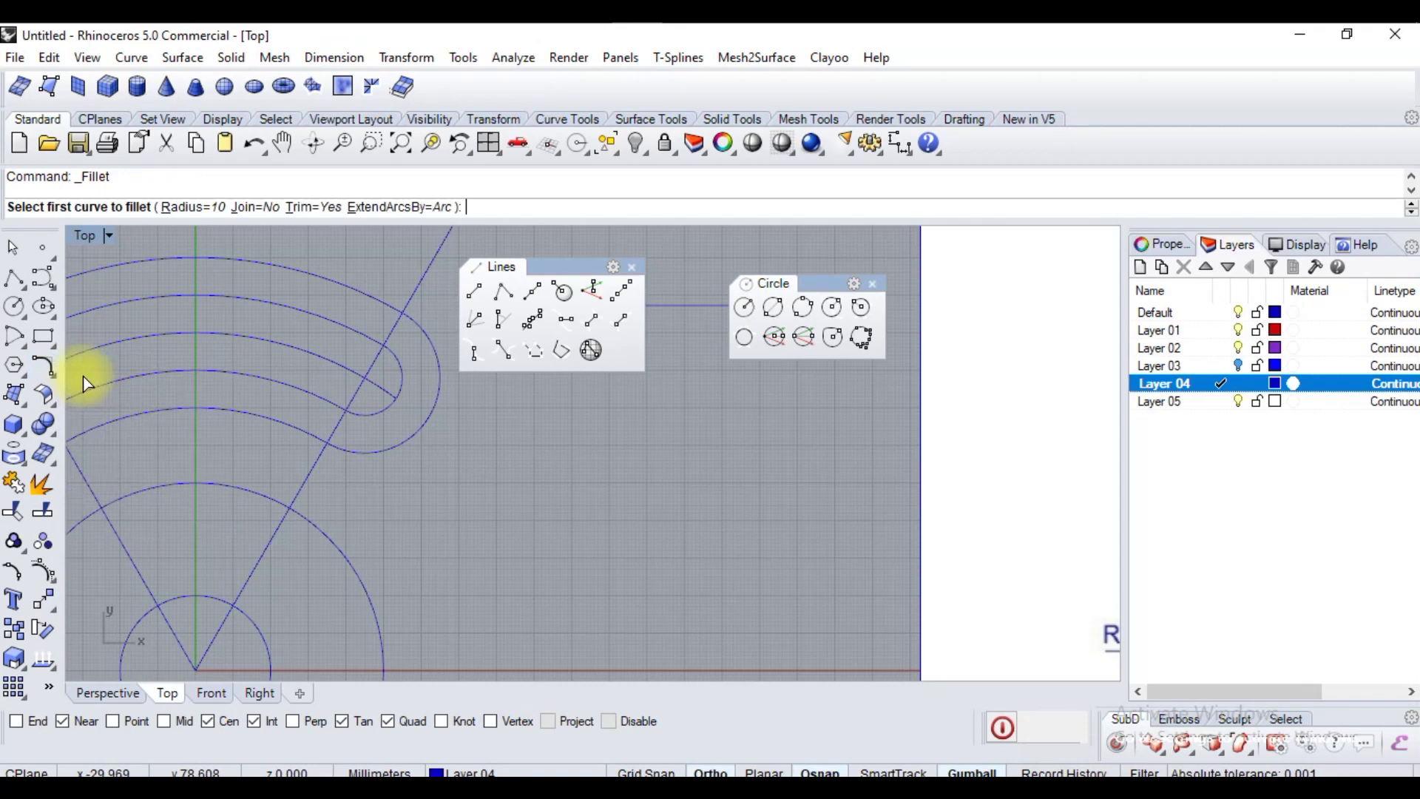
click(190, 207)
key(Return)
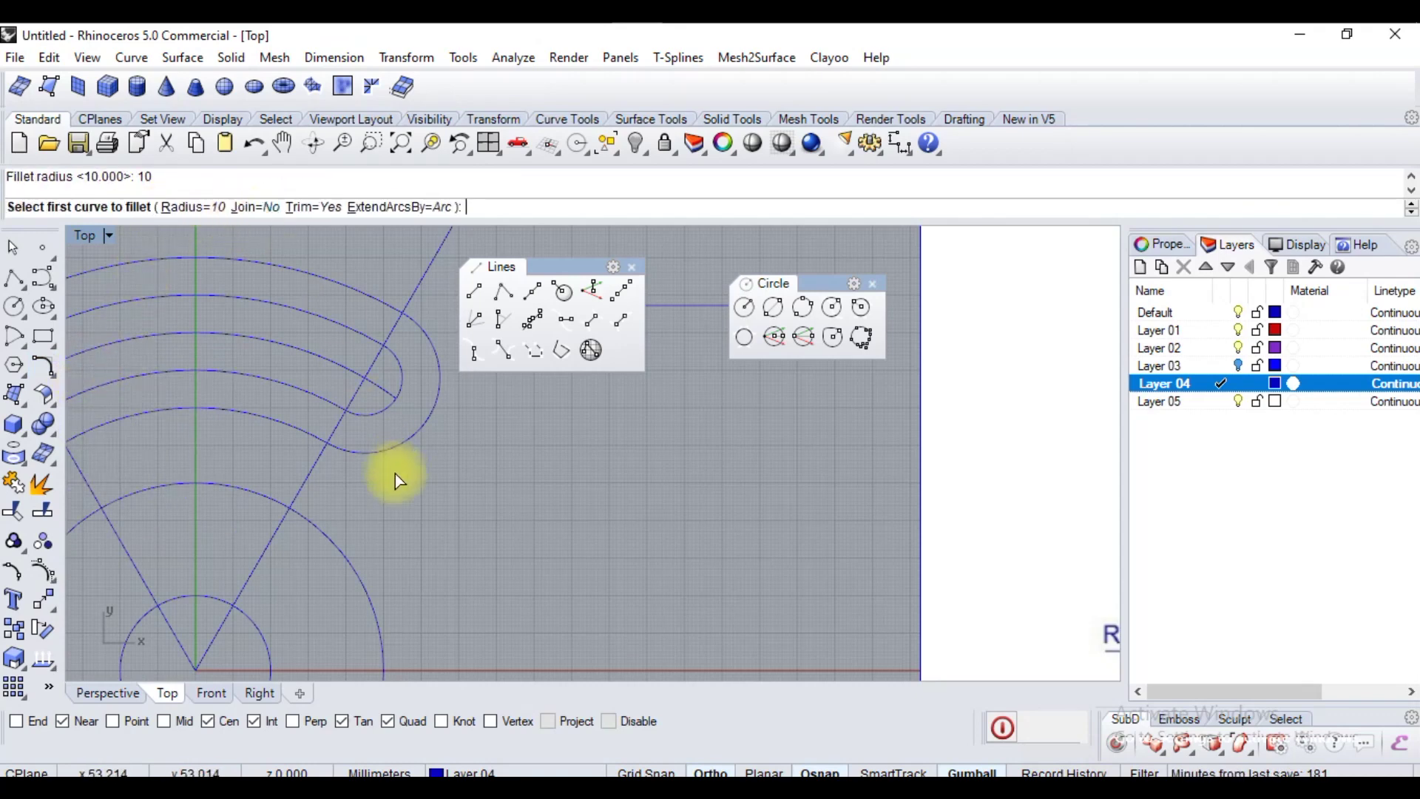
click(337, 549)
click(343, 532)
click(339, 537)
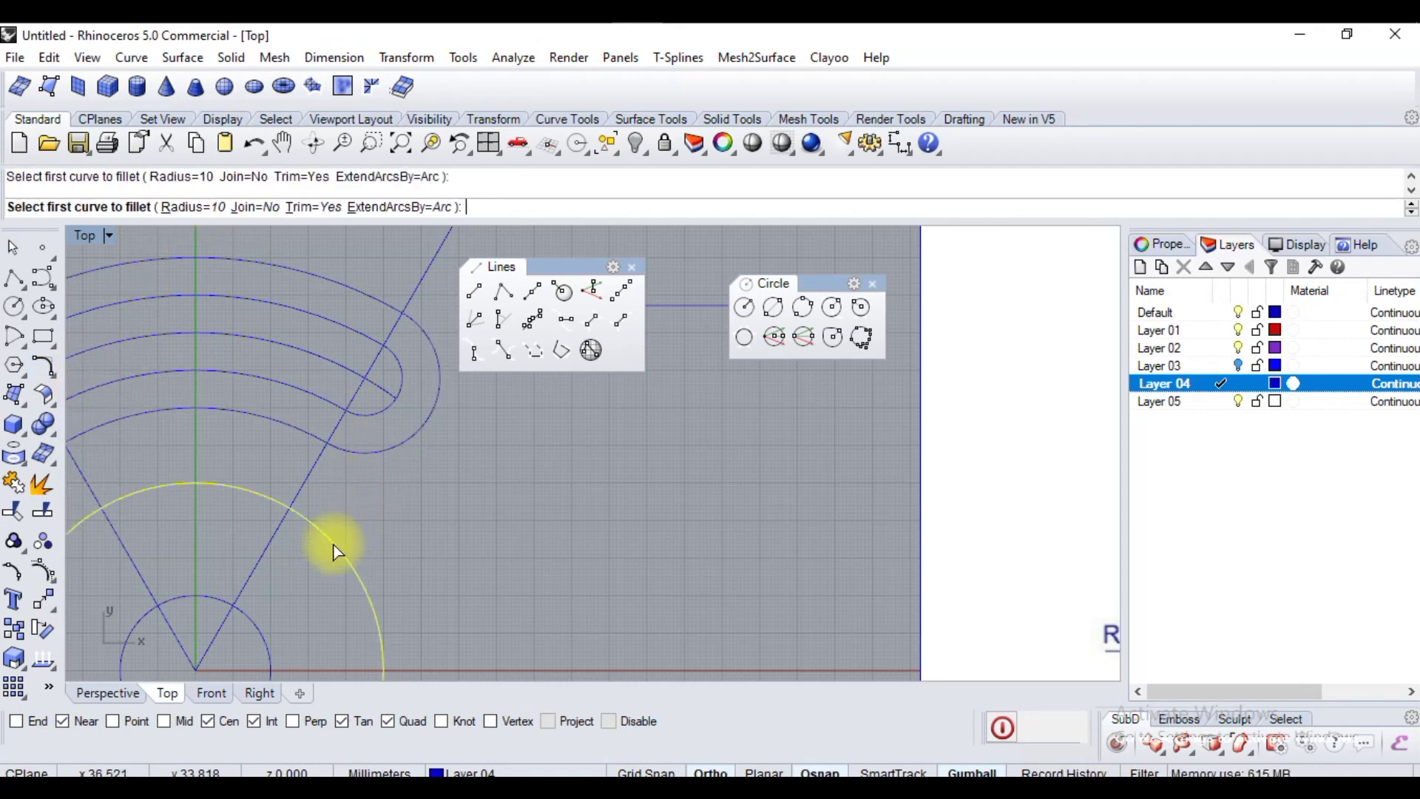
Examine the upper slot's diameters and neck radii in the reference drawing against the drawn curves, and abandon the pending fillet.
scroll(381, 498, down, 8)
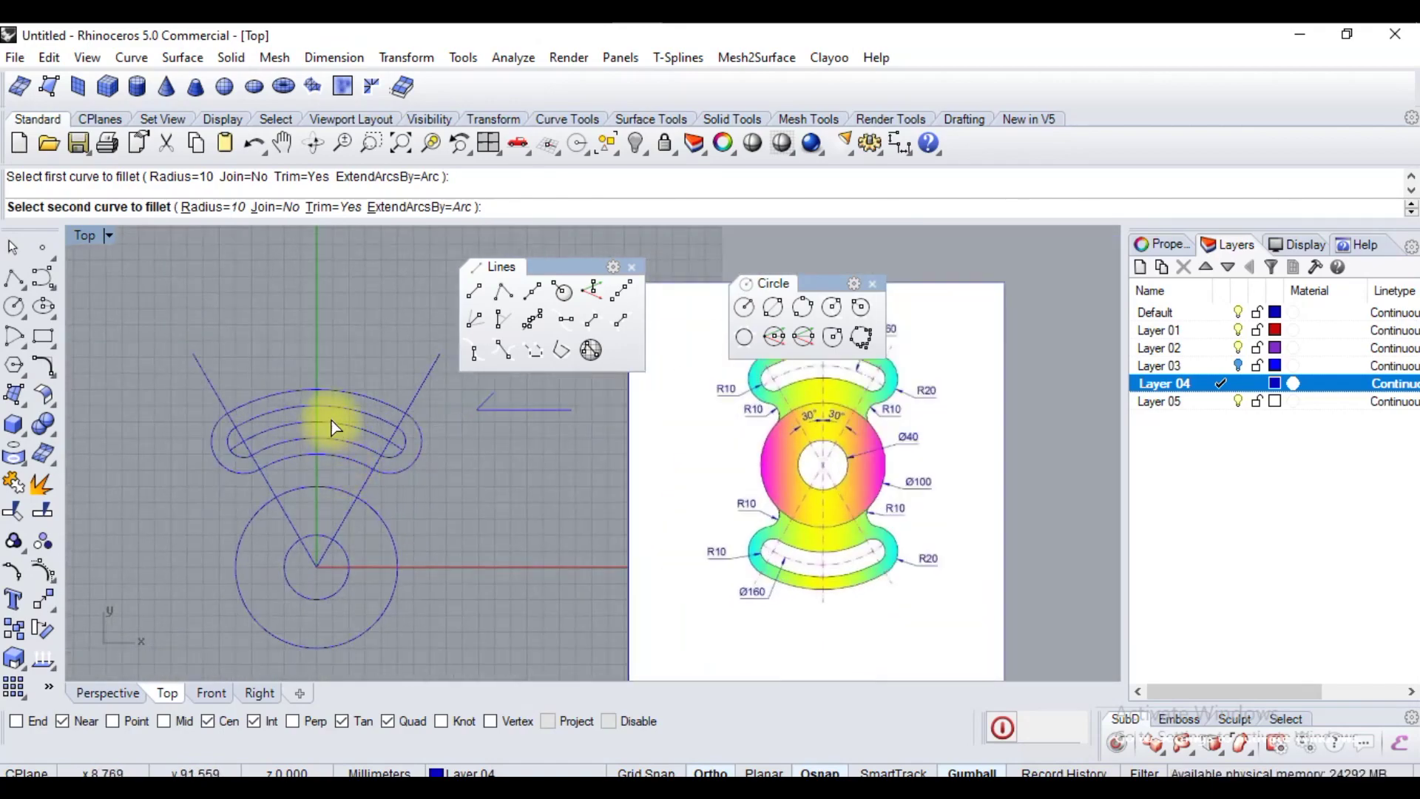
scroll(331, 420, up, 5)
scroll(367, 437, down, 3)
scroll(1050, 361, up, 3)
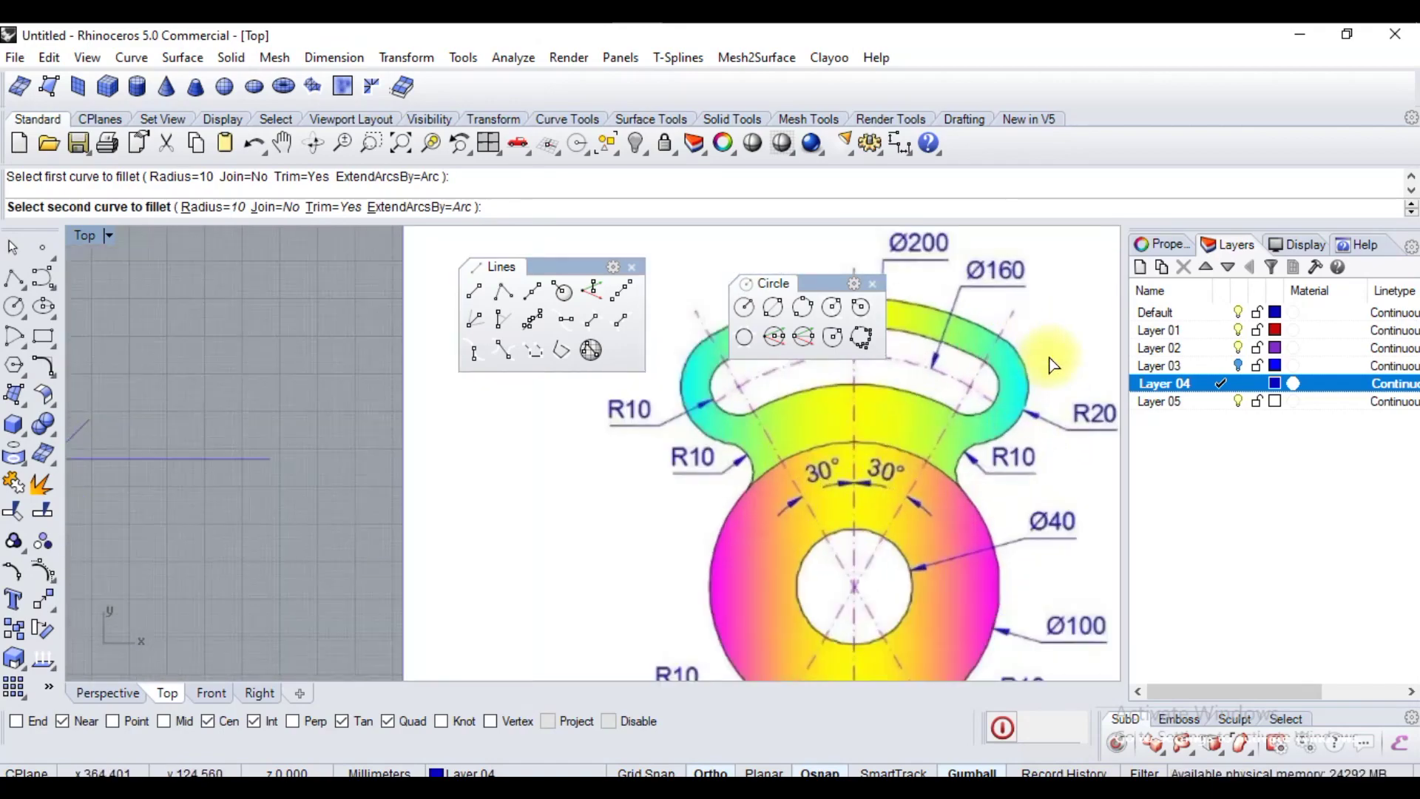
scroll(1054, 365, down, 3)
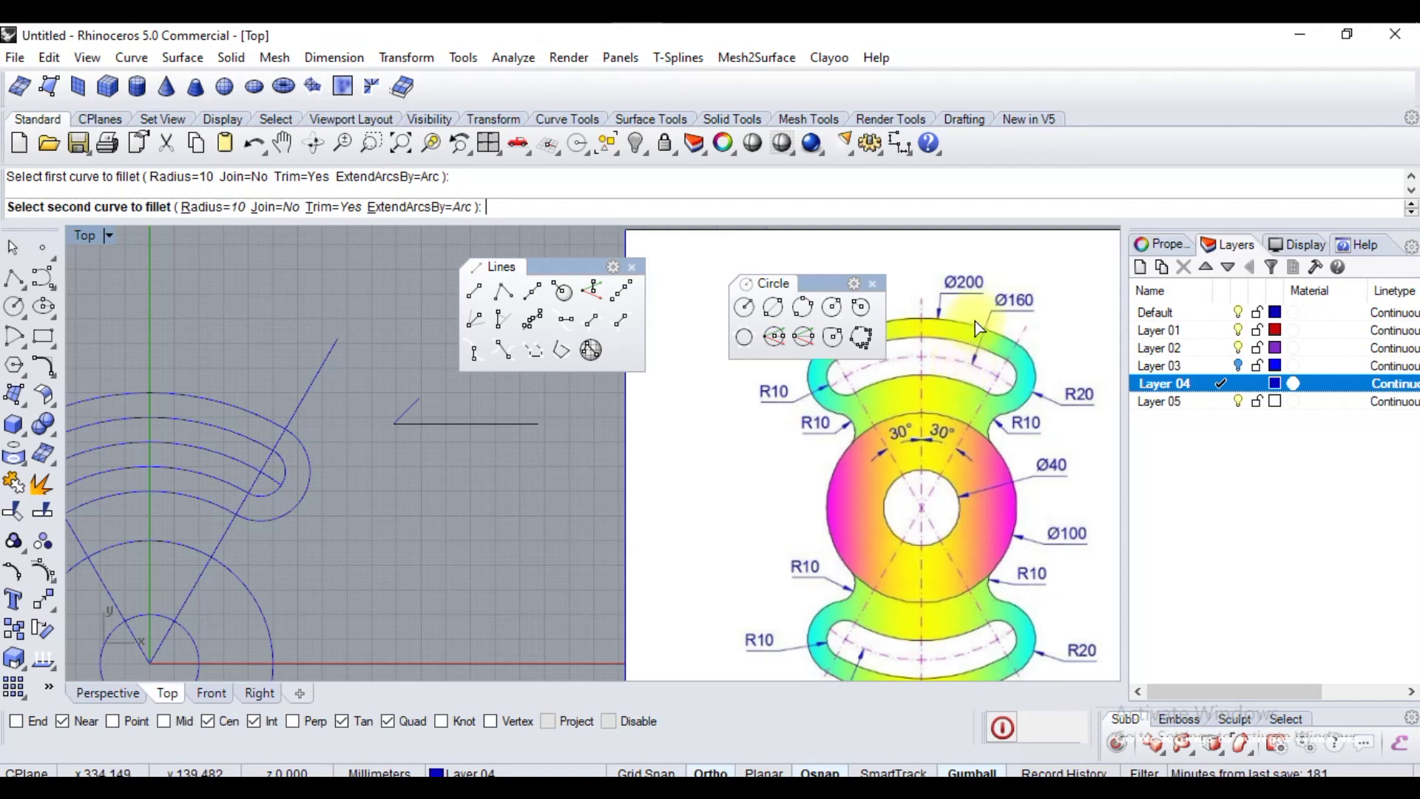
scroll(577, 481, down, 2)
scroll(300, 428, up, 3)
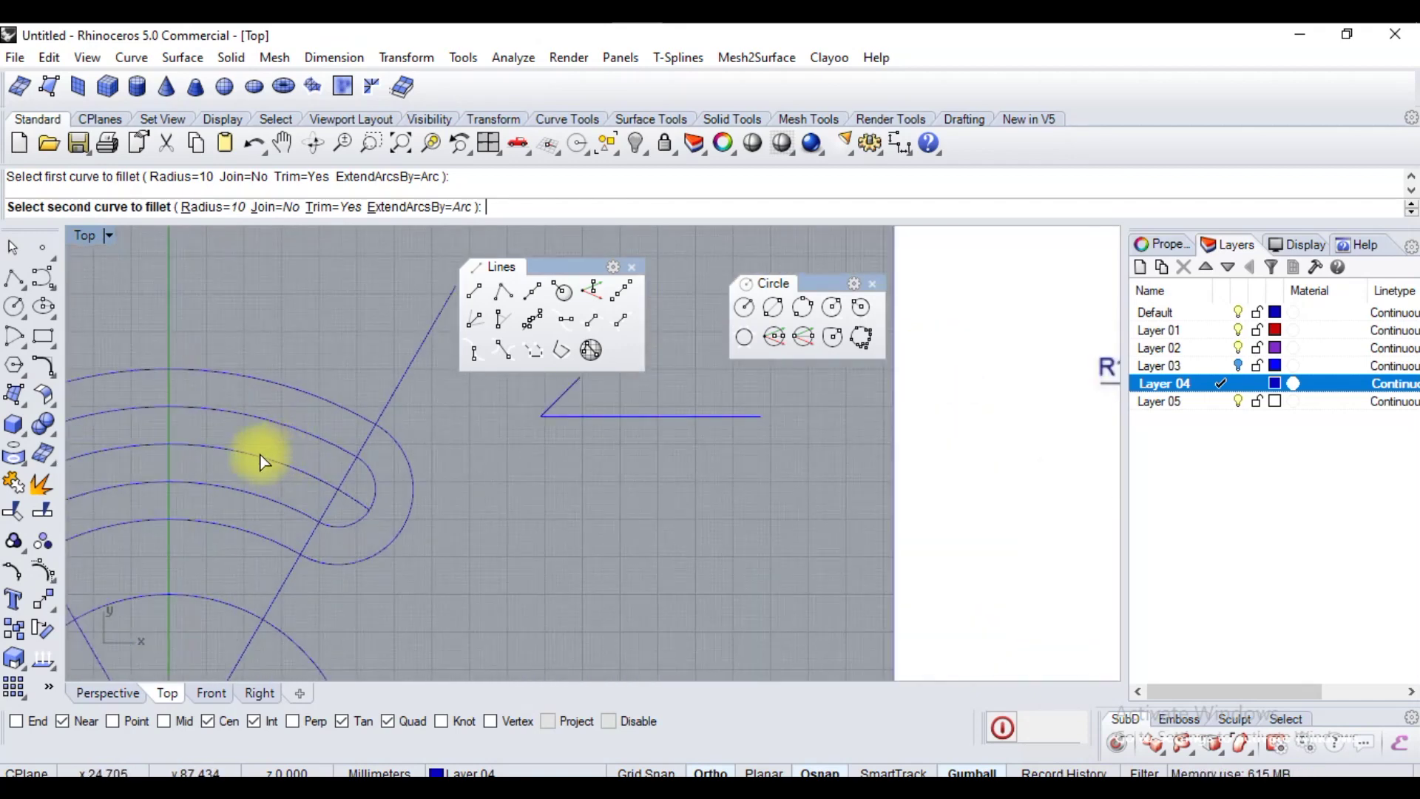
click(27, 246)
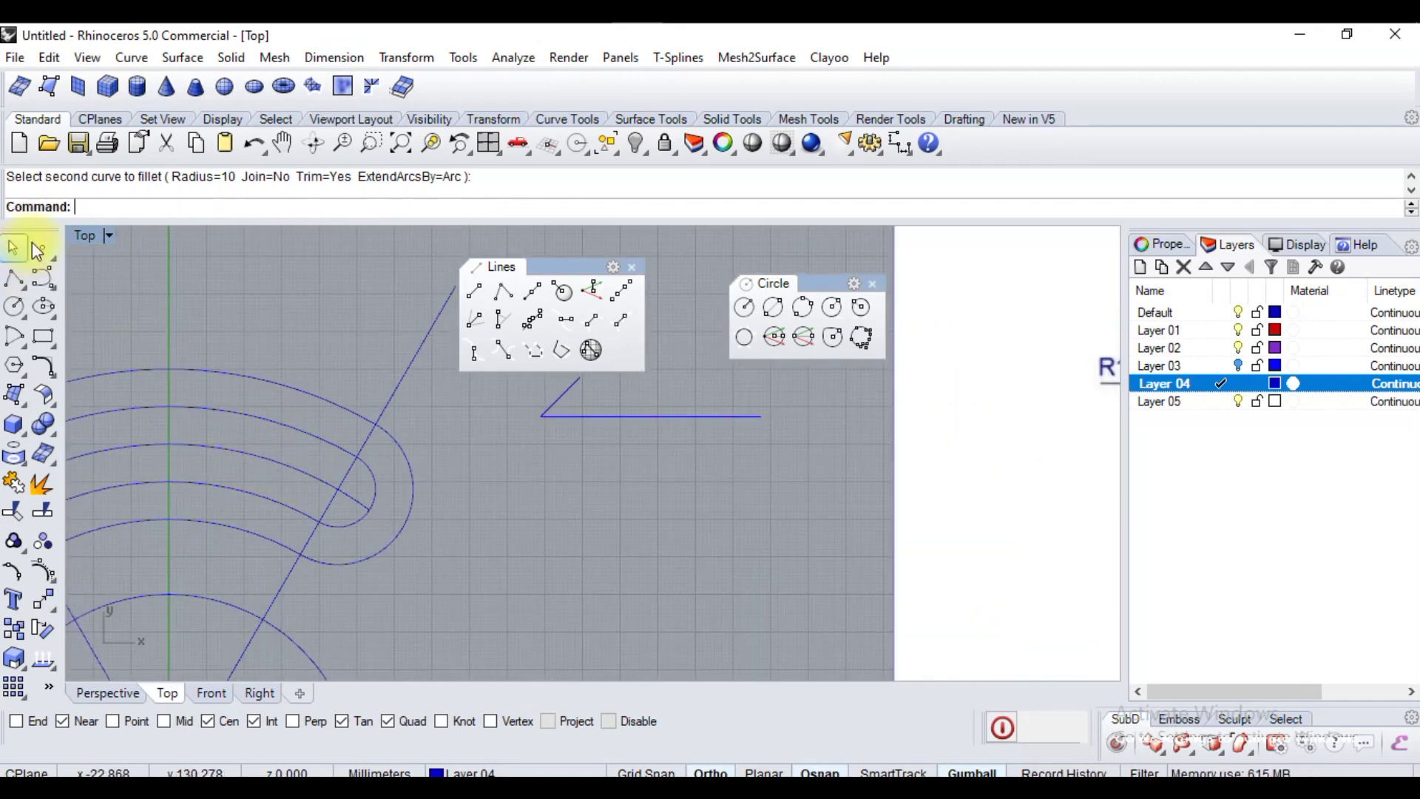
Add a diameter dimension to the middle arc of the upper slot, placing its text above the slot.
click(366, 62)
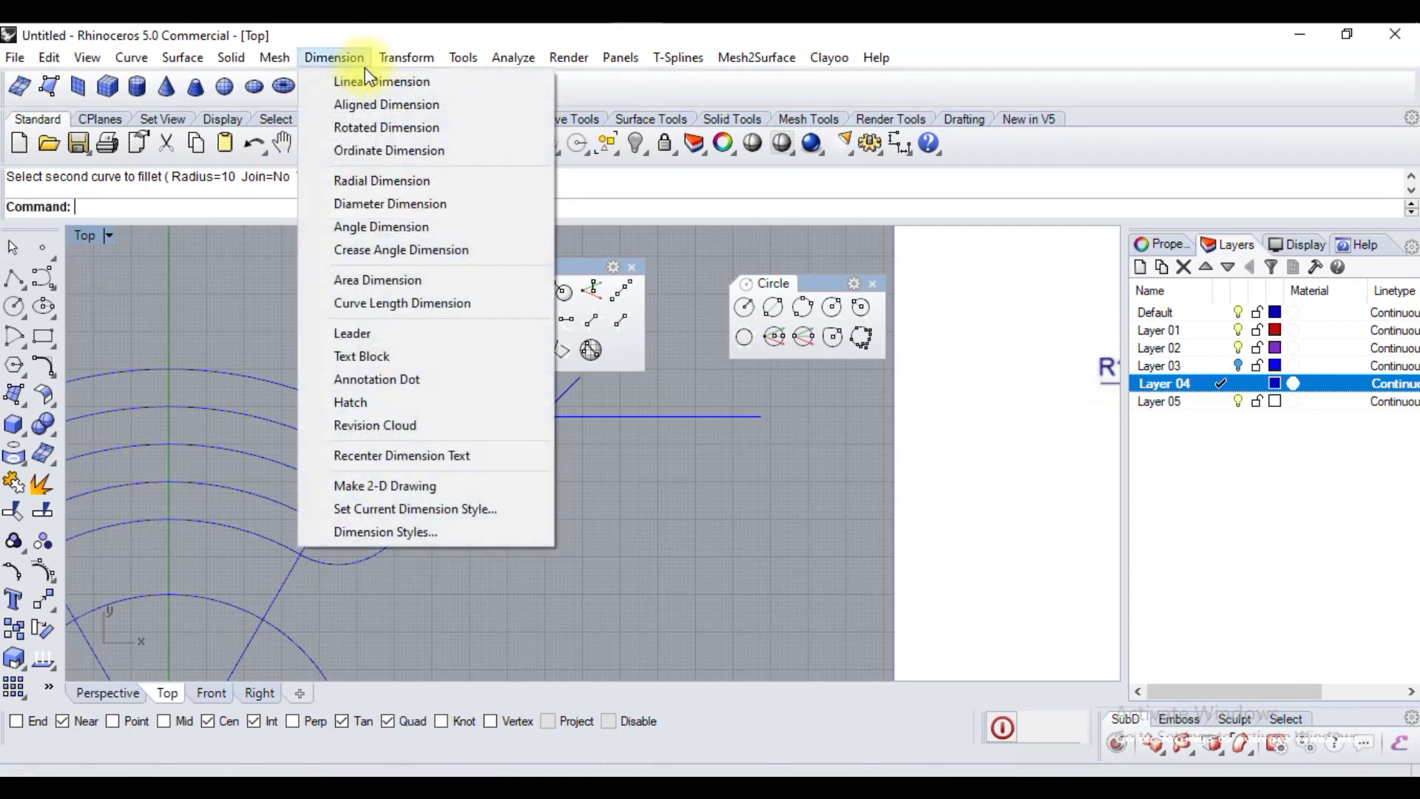
click(377, 202)
click(342, 439)
click(339, 370)
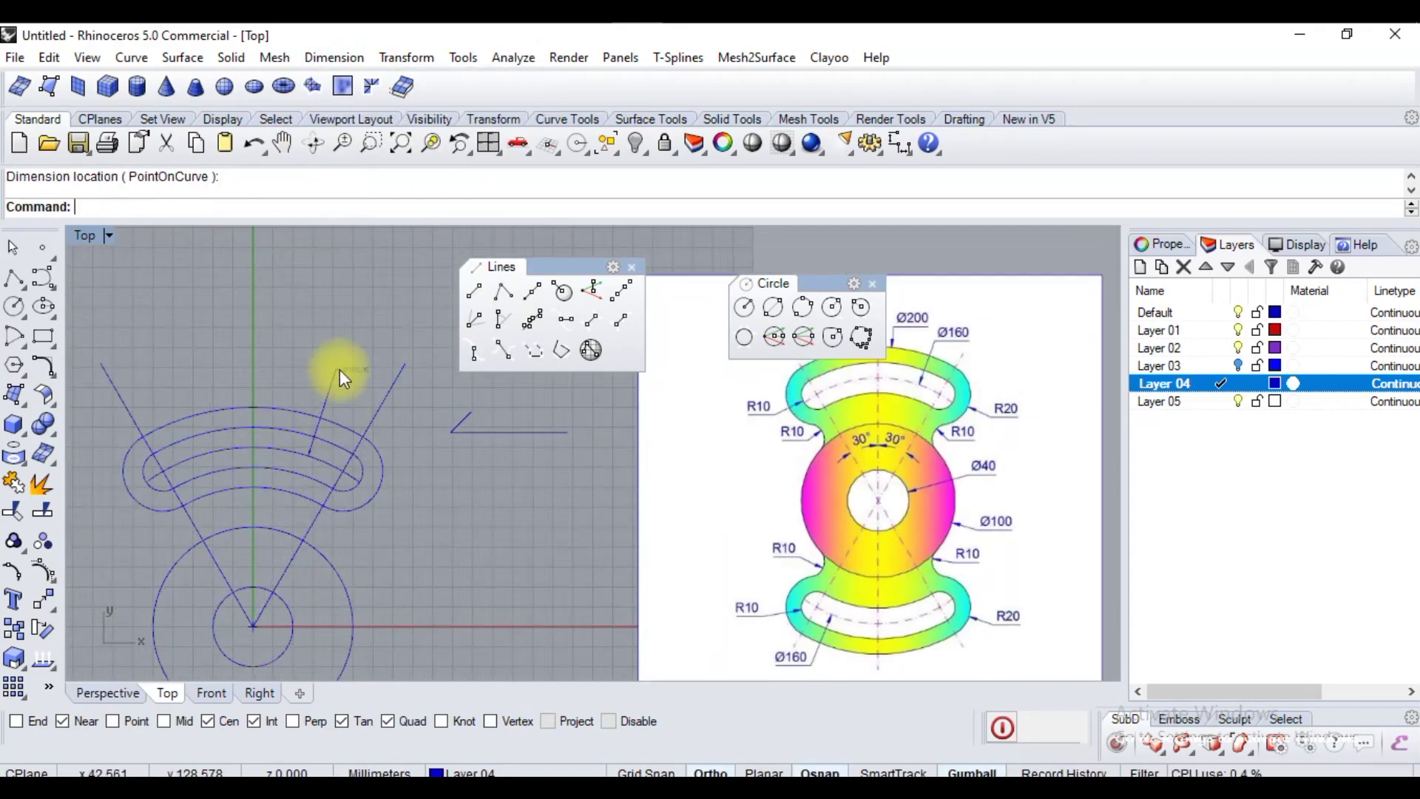
Compare the middle arc's diameter dimension with the slot centreline diameter given in the reference drawing.
scroll(347, 366, up, 5)
scroll(373, 353, down, 4)
scroll(381, 351, up, 2)
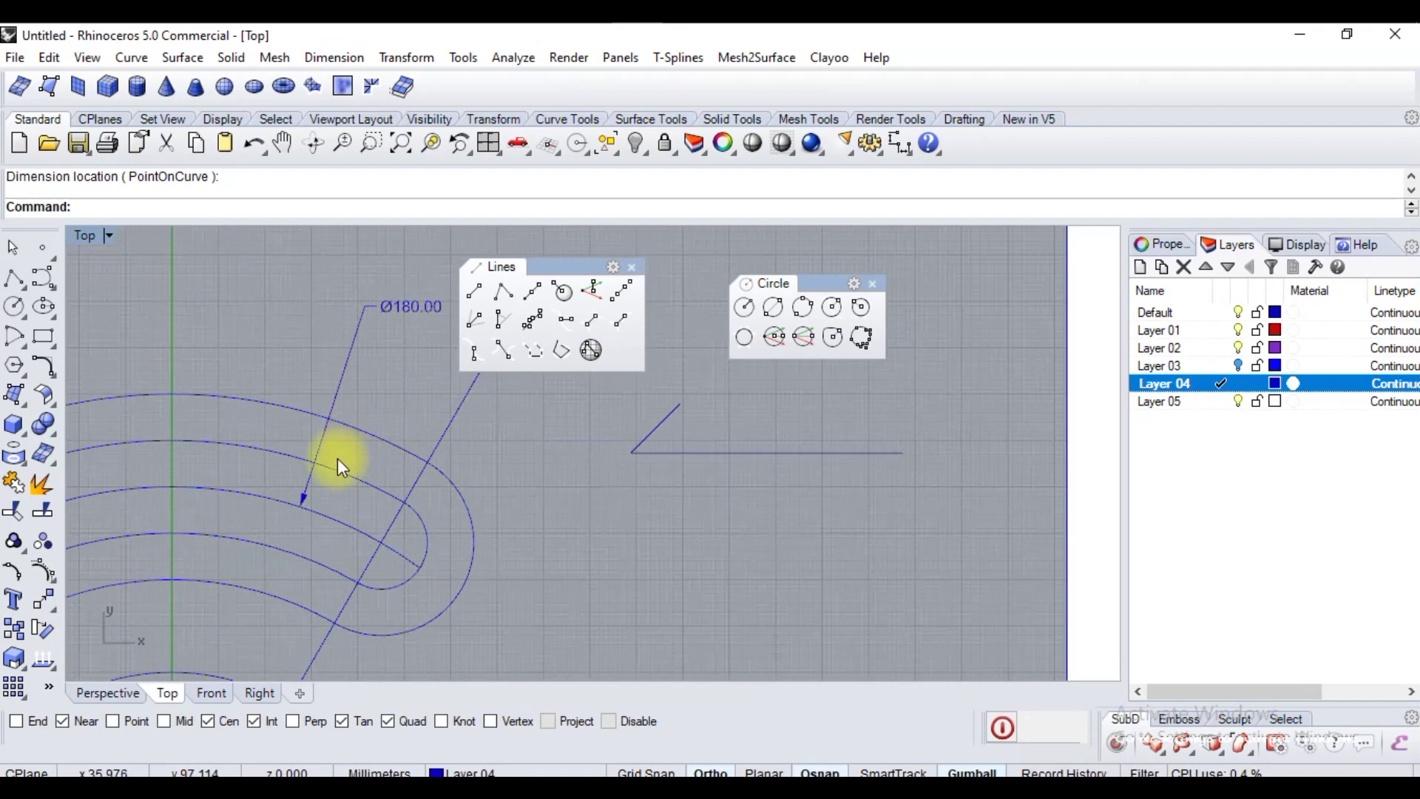
scroll(341, 450, down, 3)
scroll(864, 455, up, 6)
scroll(774, 442, down, 2)
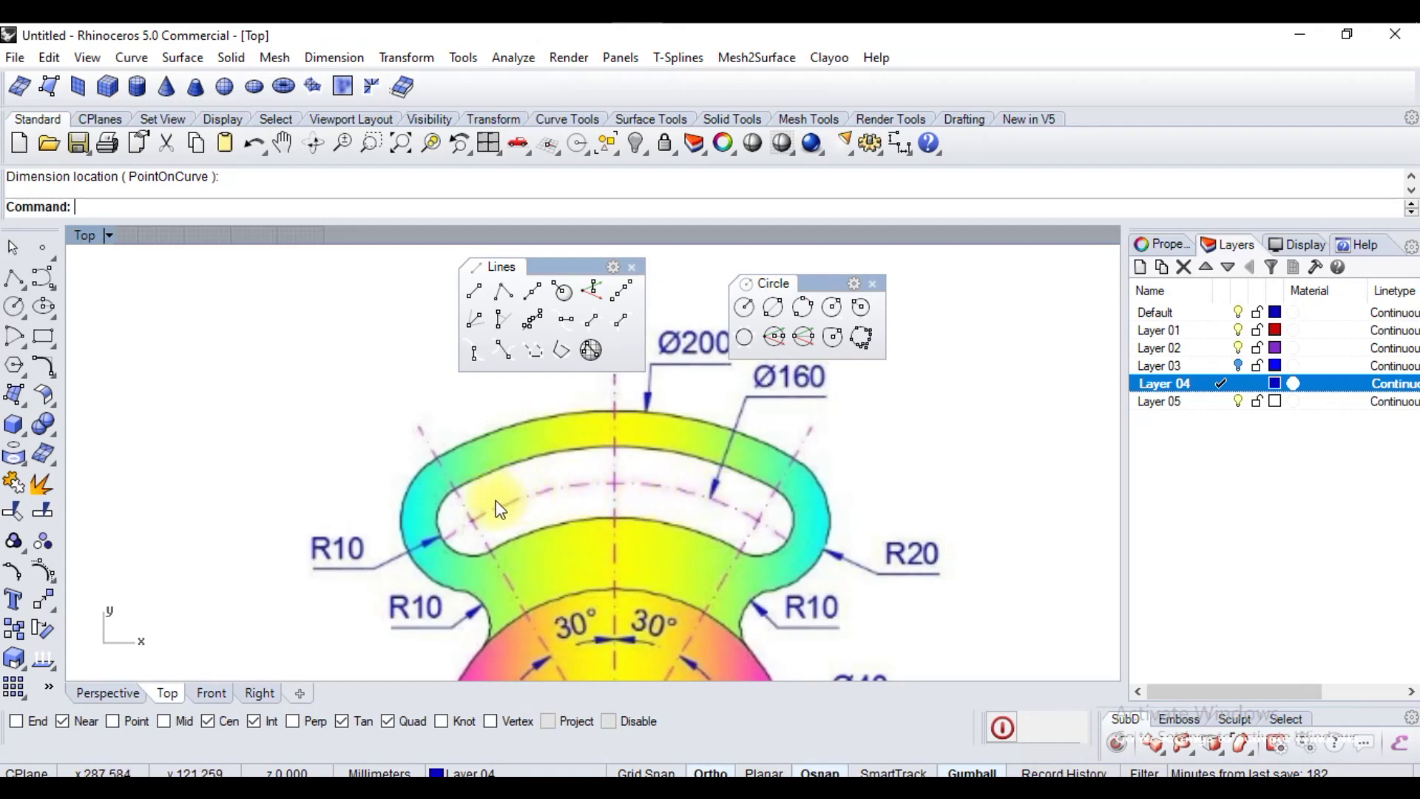
scroll(274, 549, up, 5)
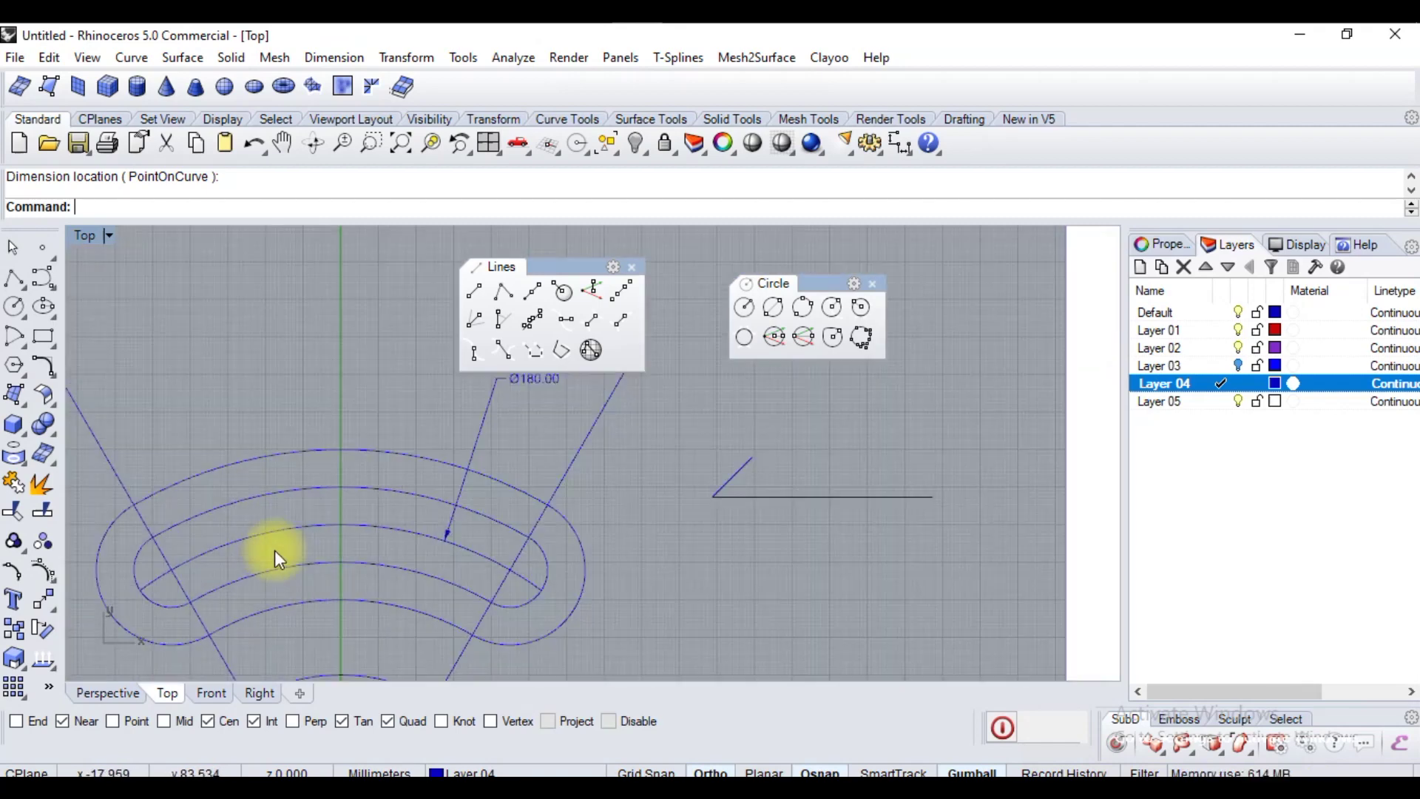
scroll(535, 392, up, 3)
scroll(507, 394, down, 4)
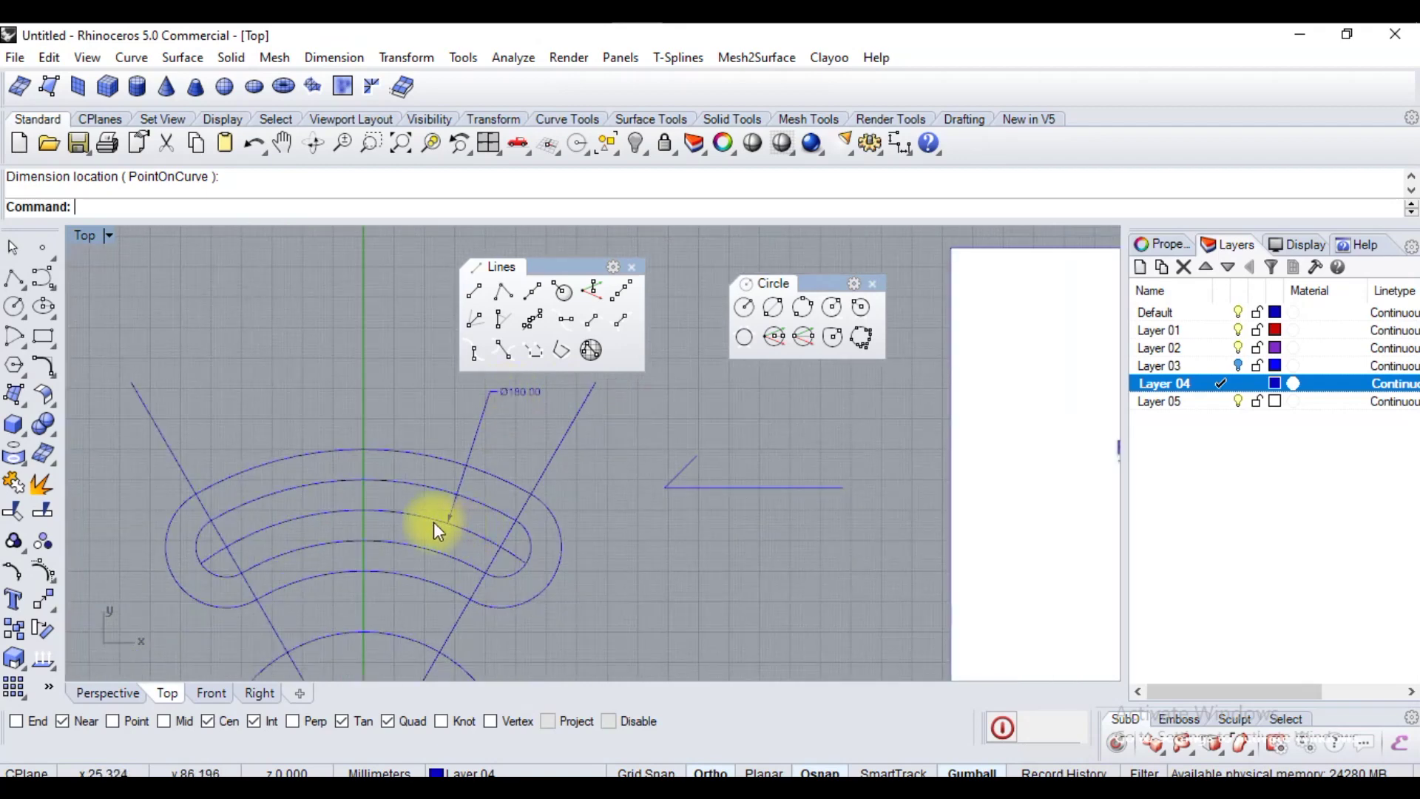
scroll(401, 501, down, 2)
scroll(470, 632, up, 3)
scroll(419, 481, down, 2)
scroll(419, 476, down, 2)
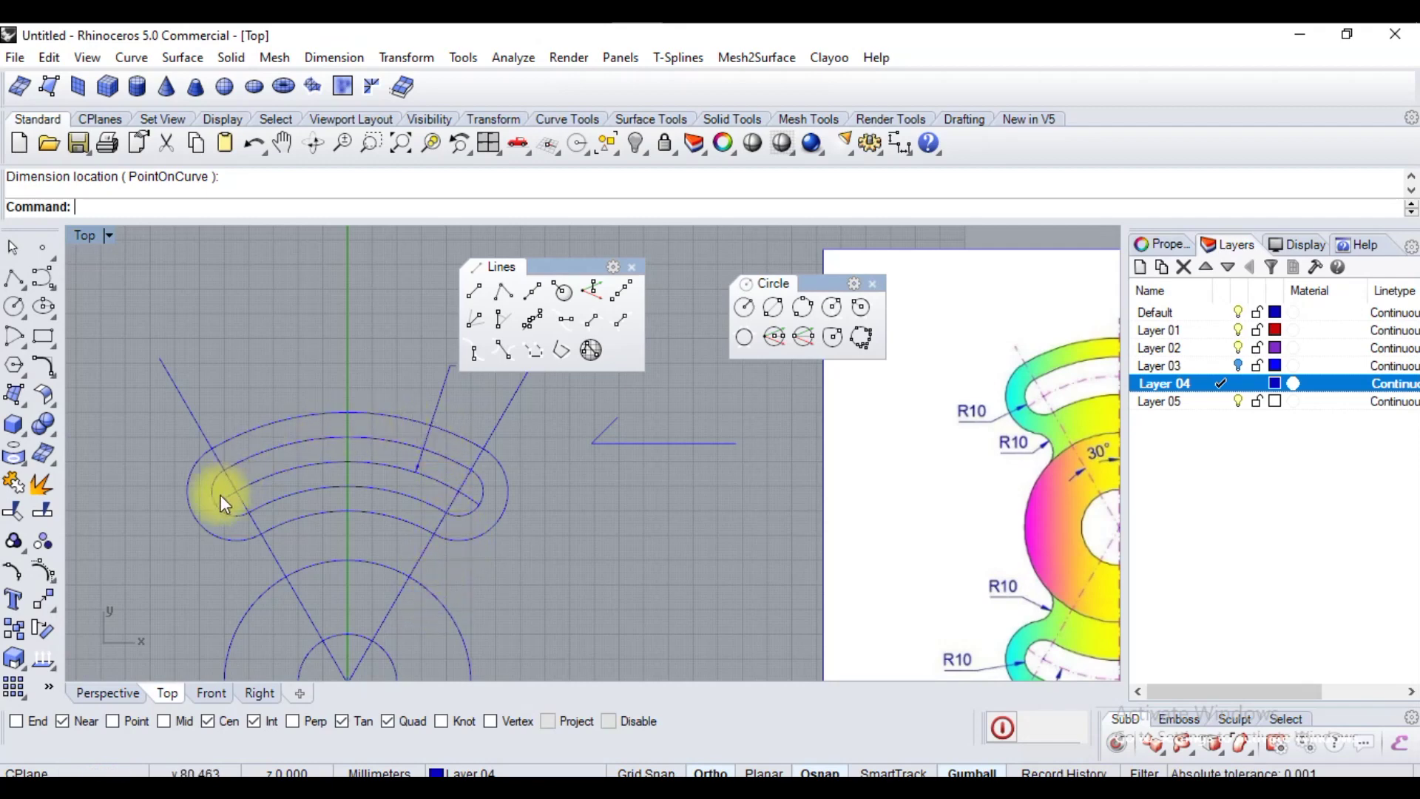
Fillet the outer slot outline to the large central circle on both sides with a 20 mm radius, forming the upper neck.
click(52, 375)
click(74, 370)
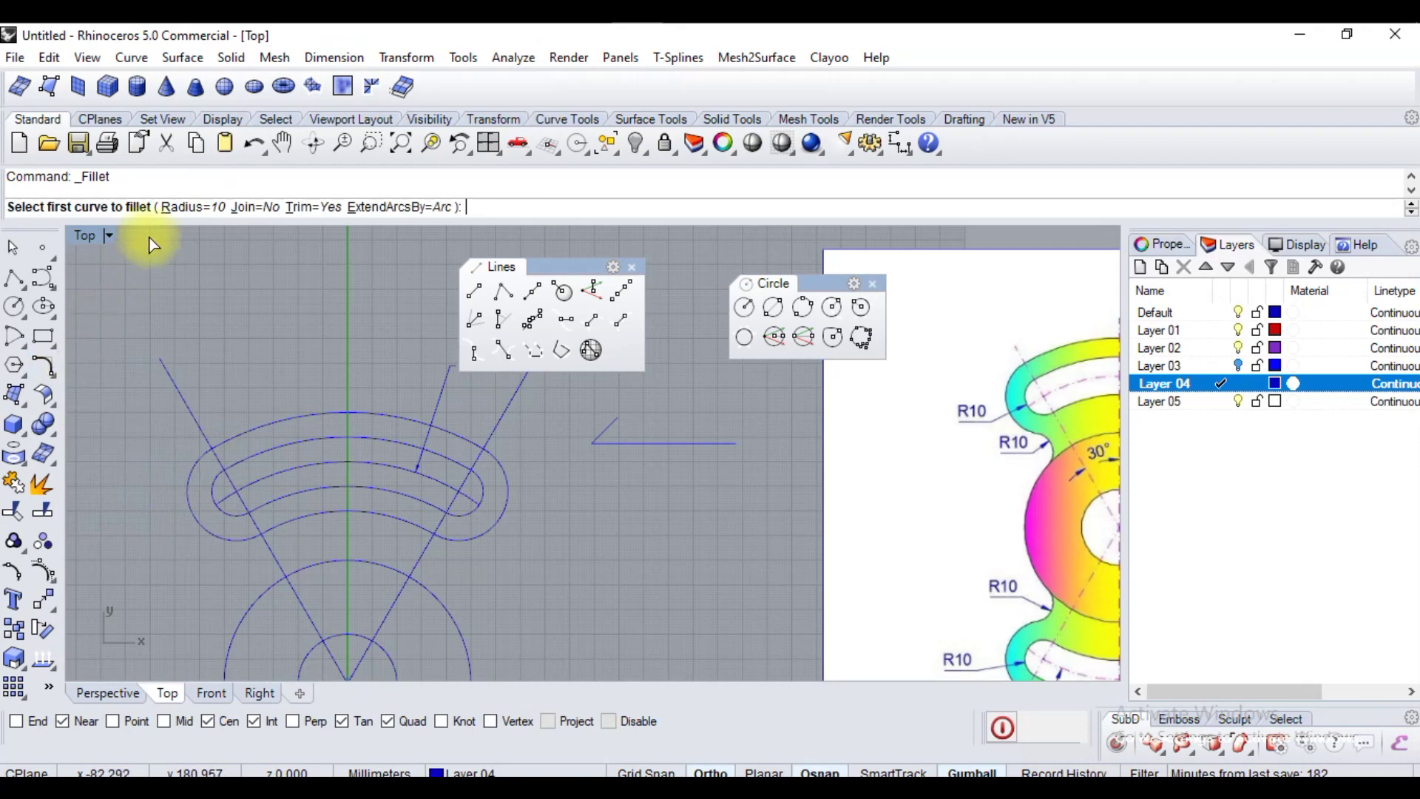
click(184, 206)
key(Return)
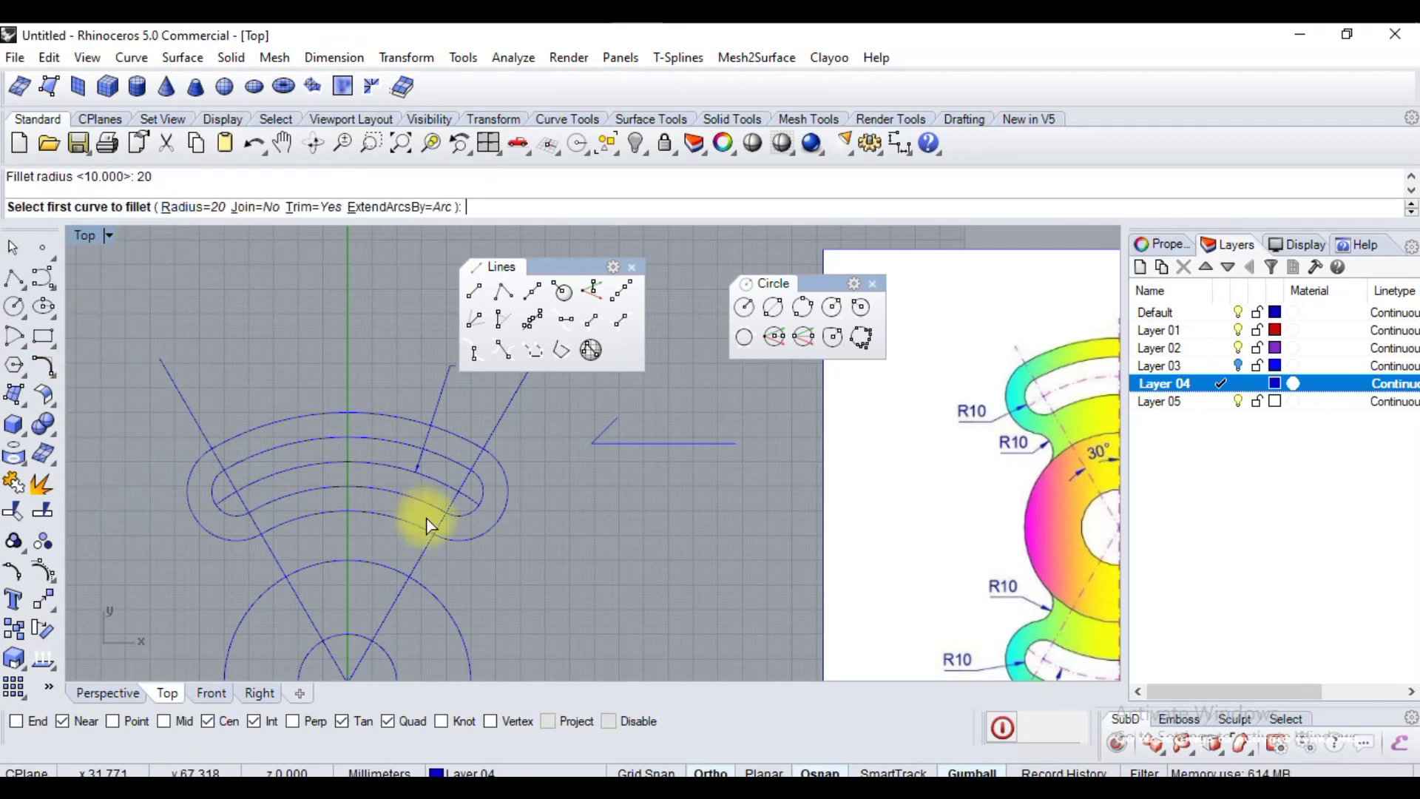
click(455, 541)
click(436, 592)
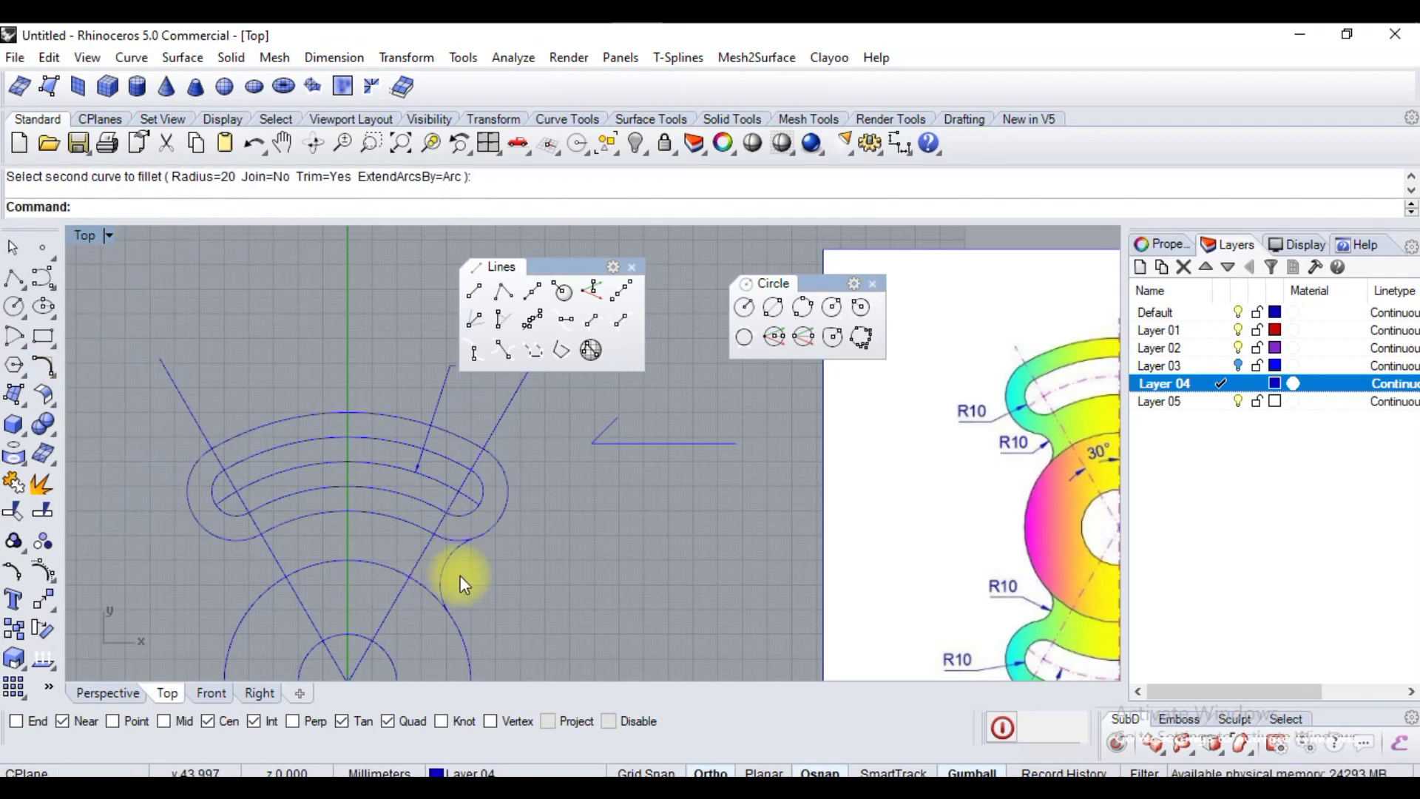
key(Return)
click(254, 598)
click(244, 594)
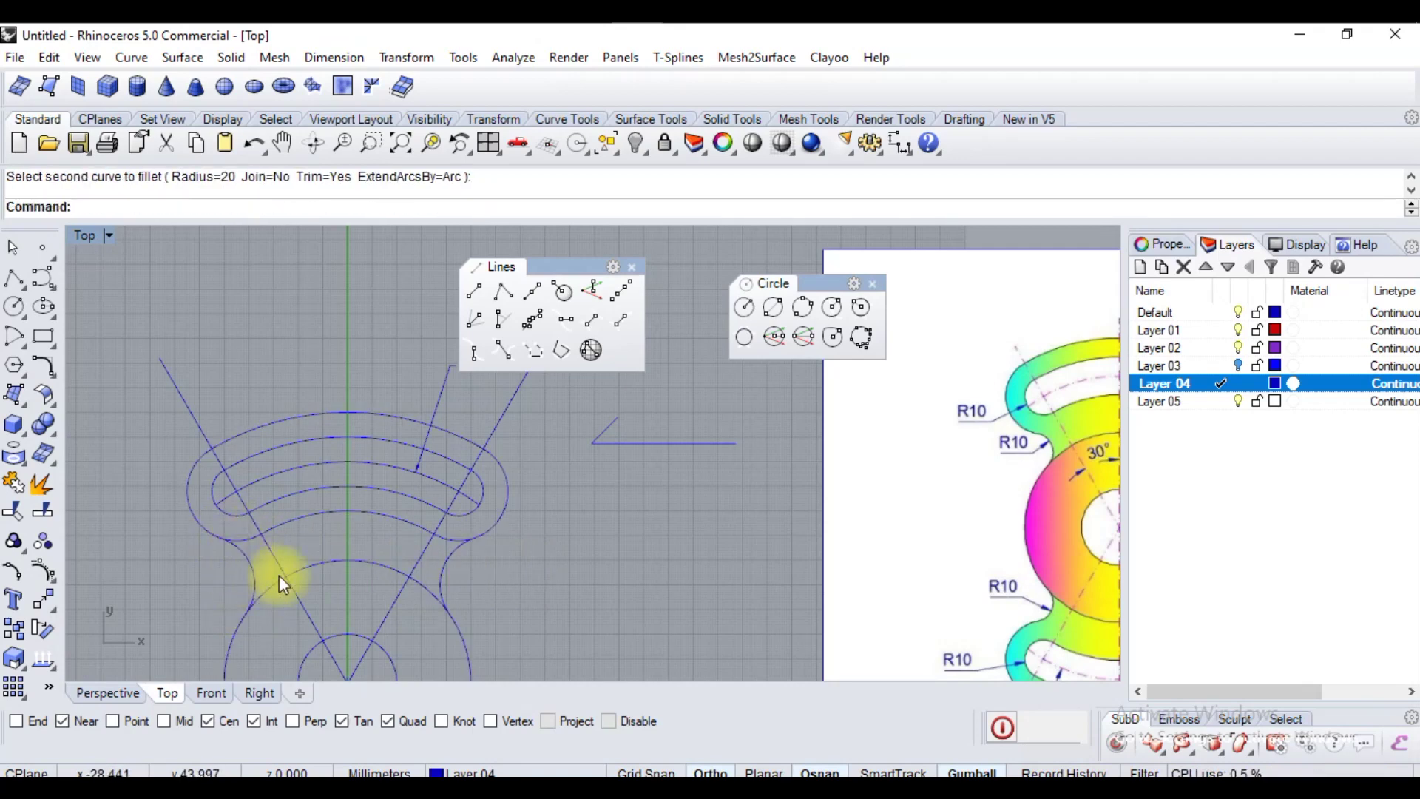
Check the neck fillets and the middle arc's diameter dimension against the values in the reference drawing.
scroll(304, 533, down, 2)
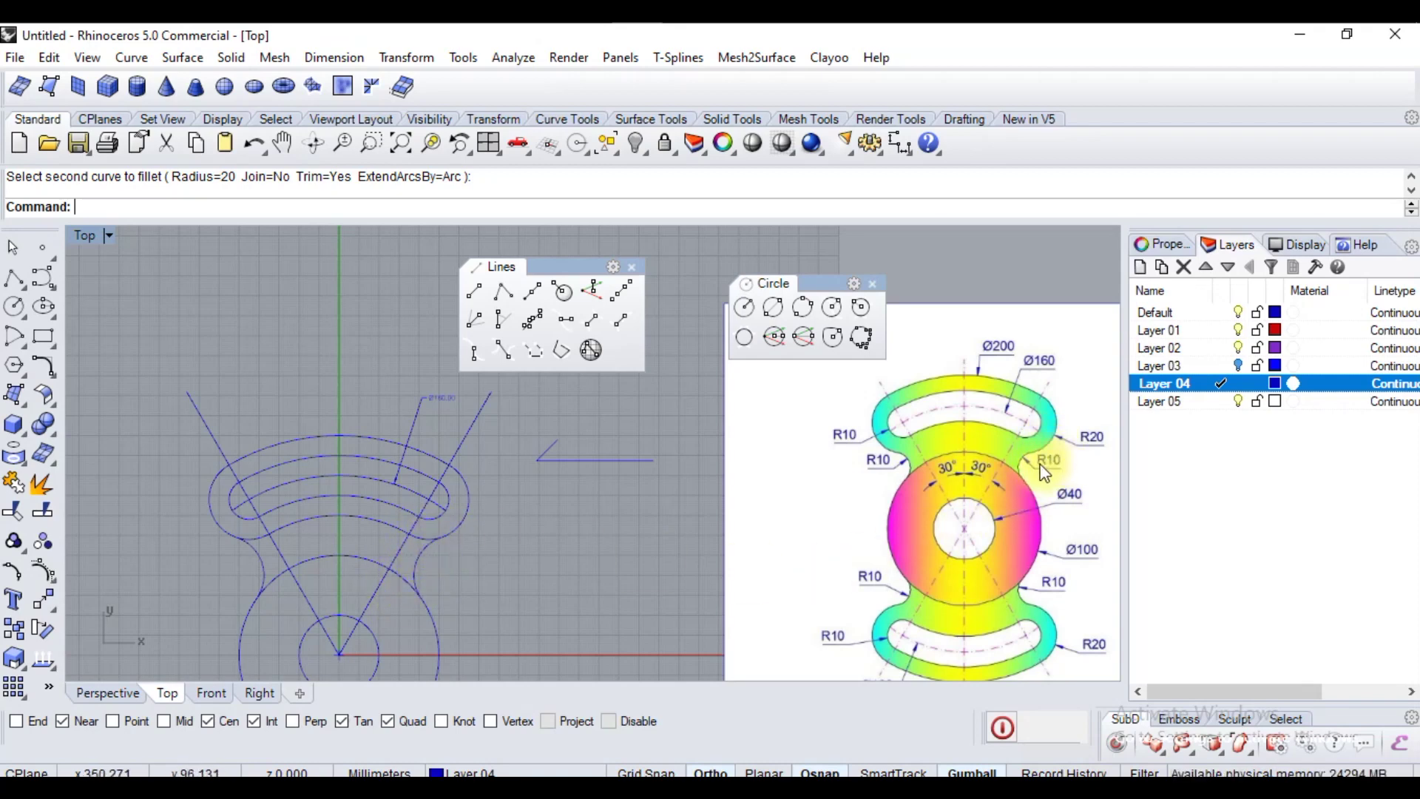
scroll(433, 447, up, 3)
scroll(410, 451, down, 3)
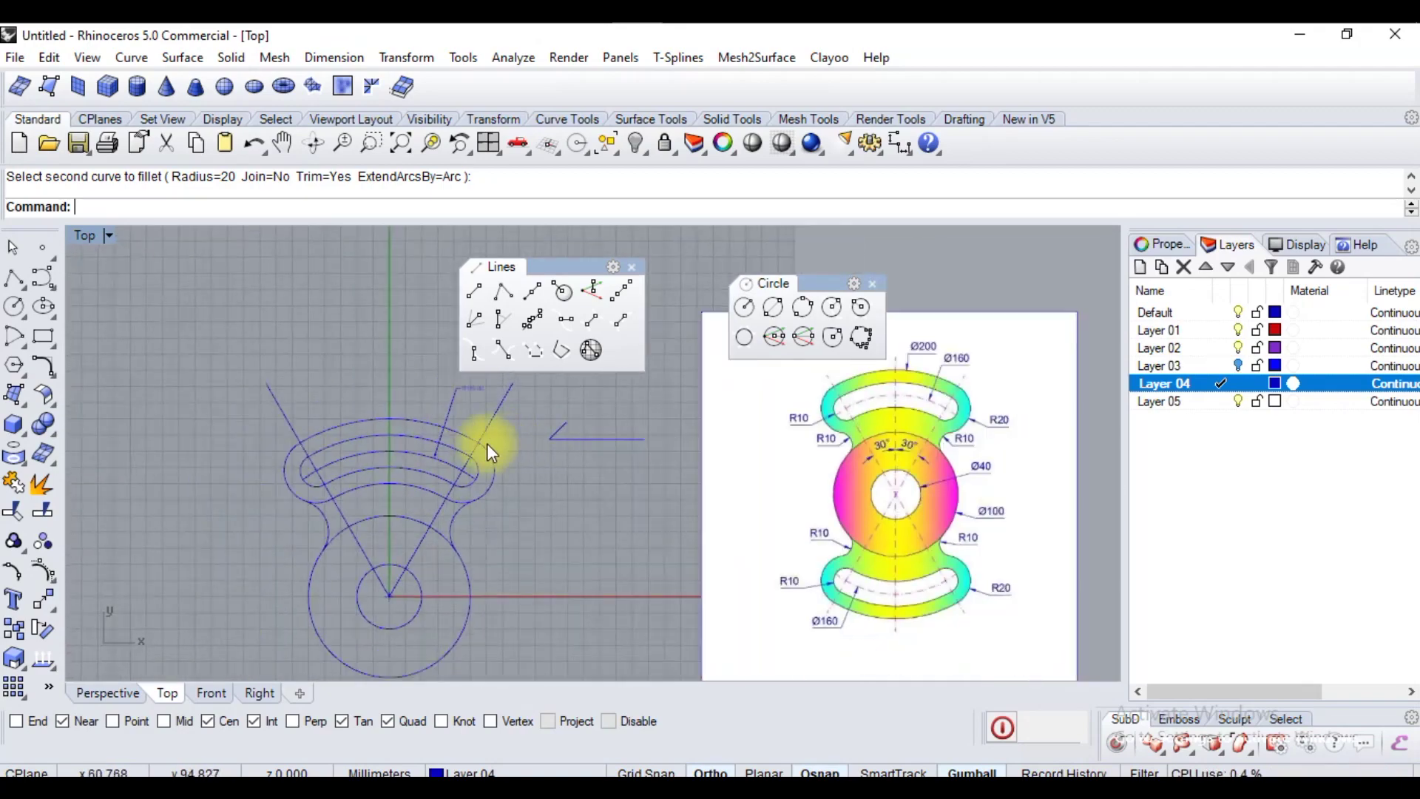
click(386, 449)
key(Escape)
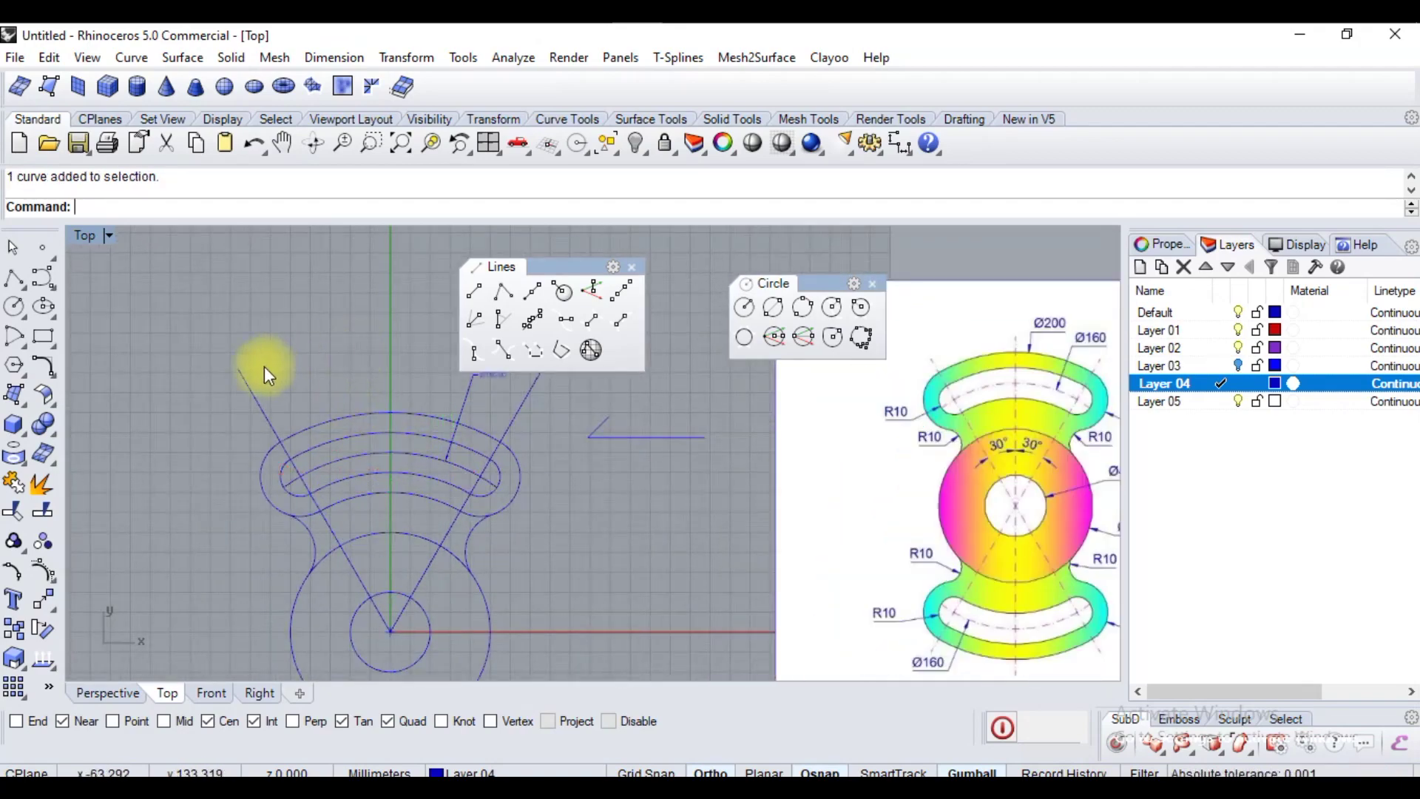
scroll(264, 366, down, 3)
scroll(414, 366, up, 4)
click(425, 366)
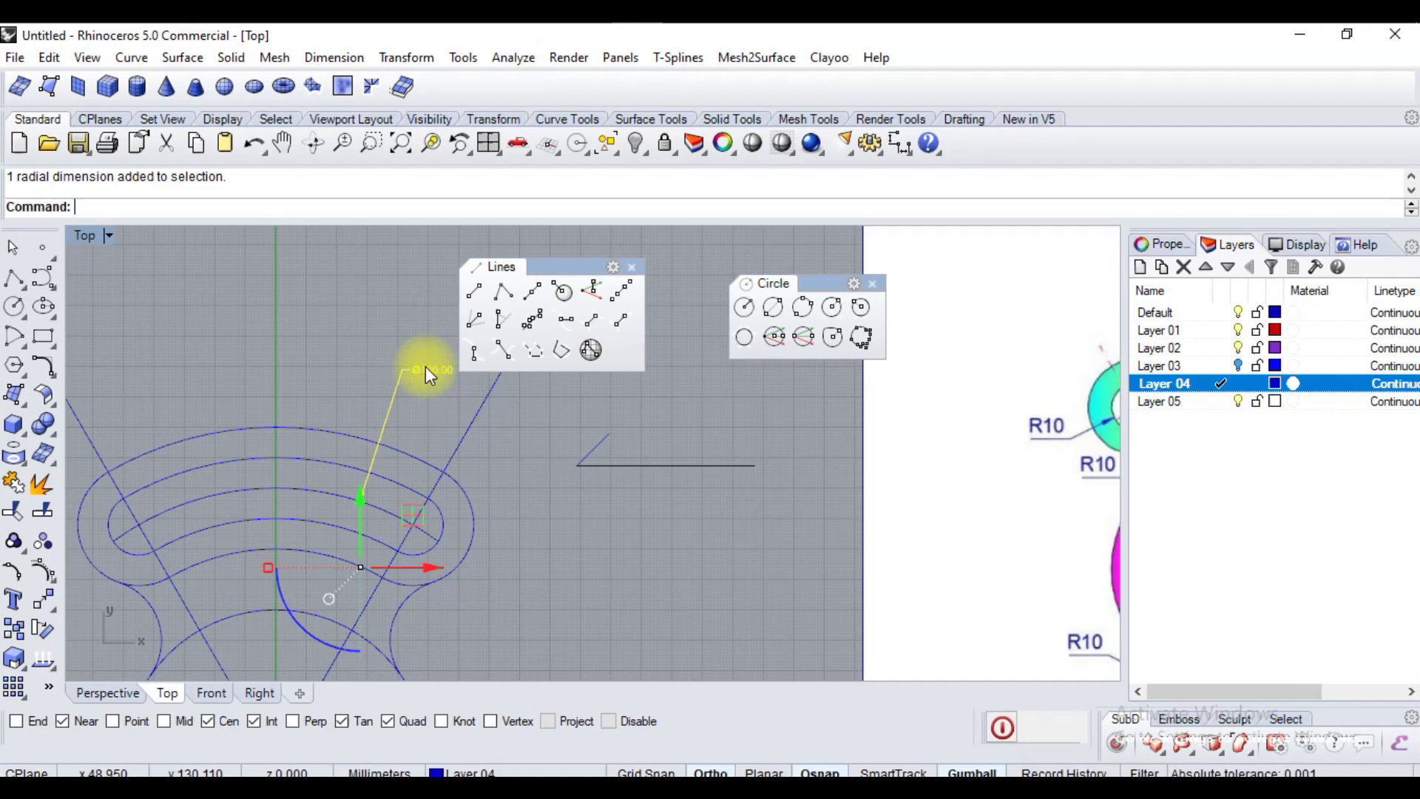
scroll(425, 366, up, 2)
scroll(425, 370, down, 4)
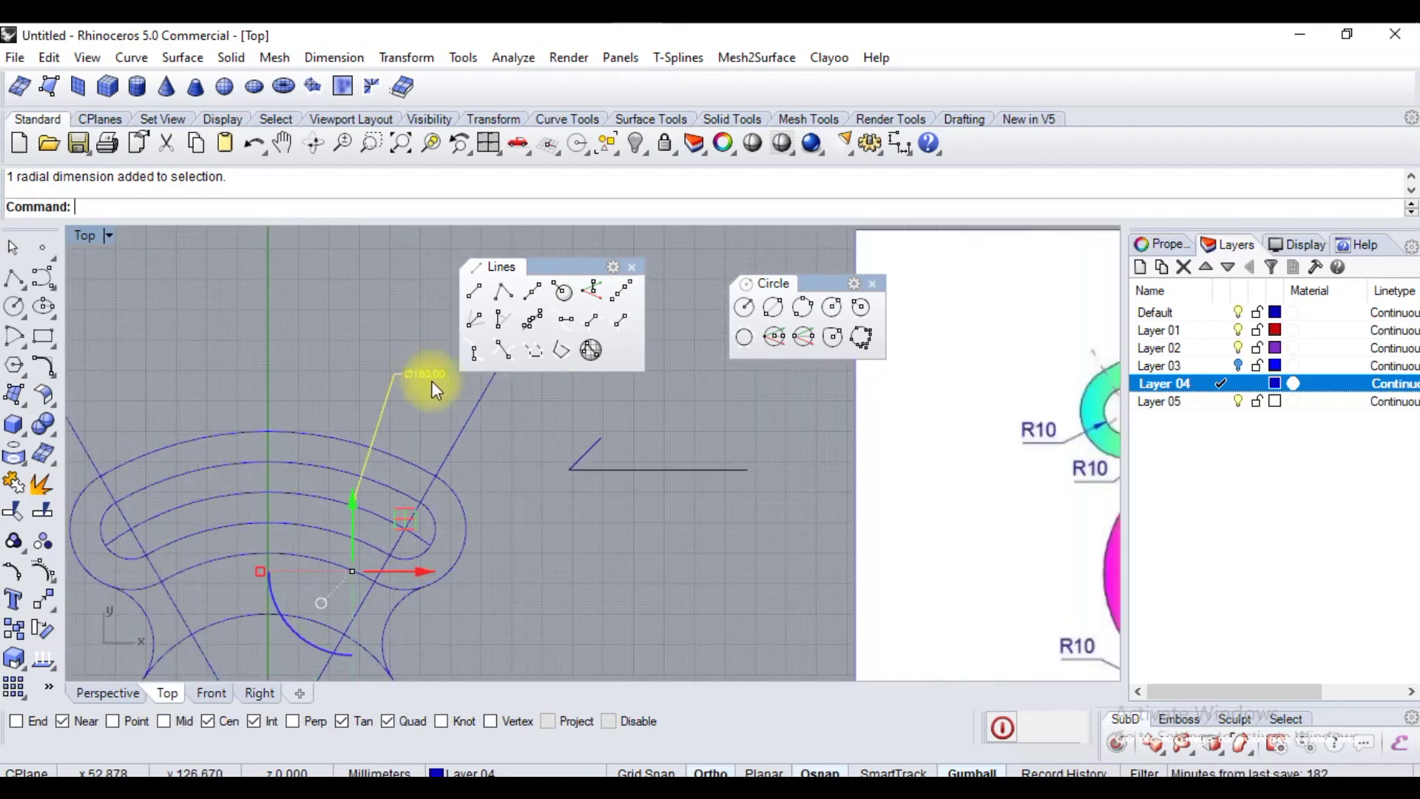
Move the upper slot's middle centreline arc to Layer 05.
scroll(222, 448, down, 2)
scroll(836, 392, up, 5)
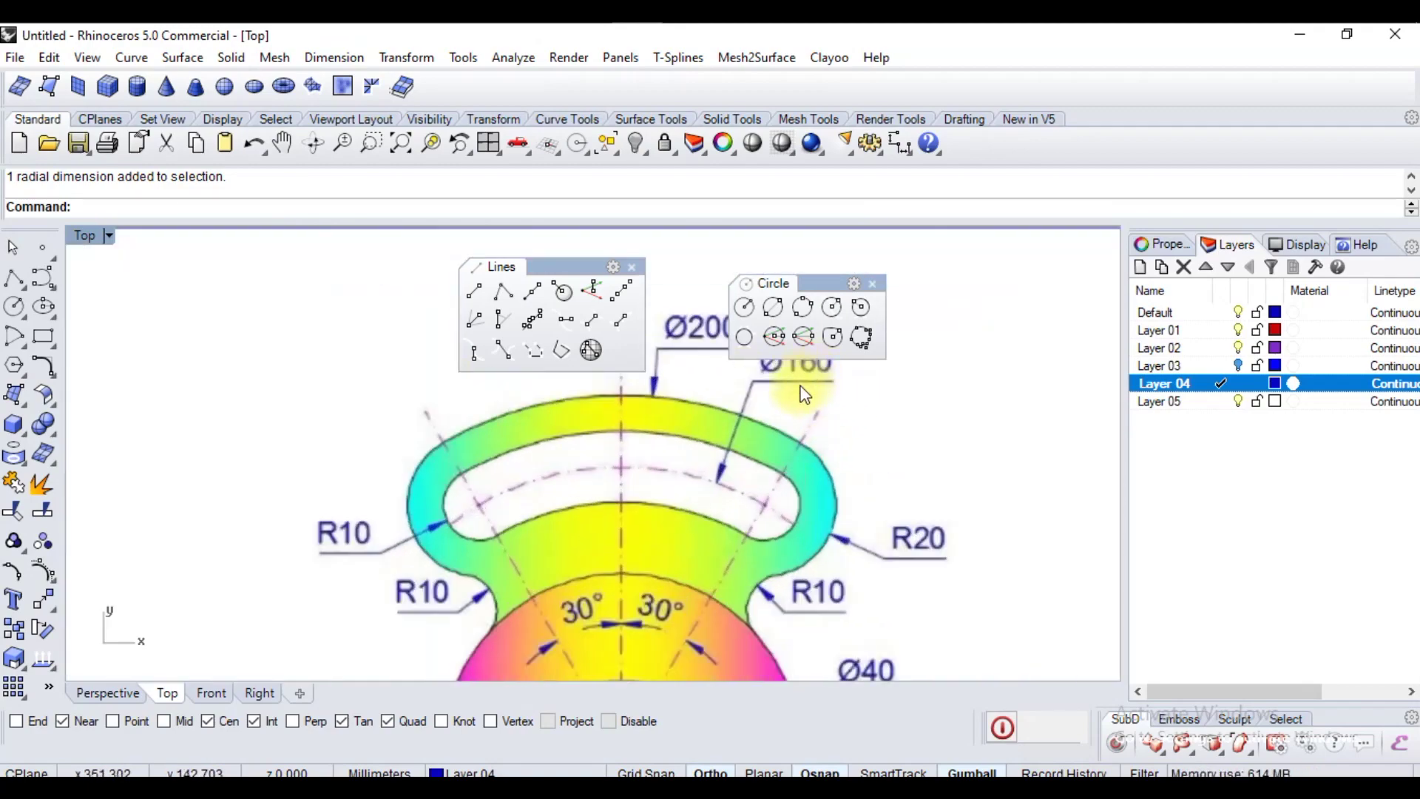
scroll(786, 434, down, 4)
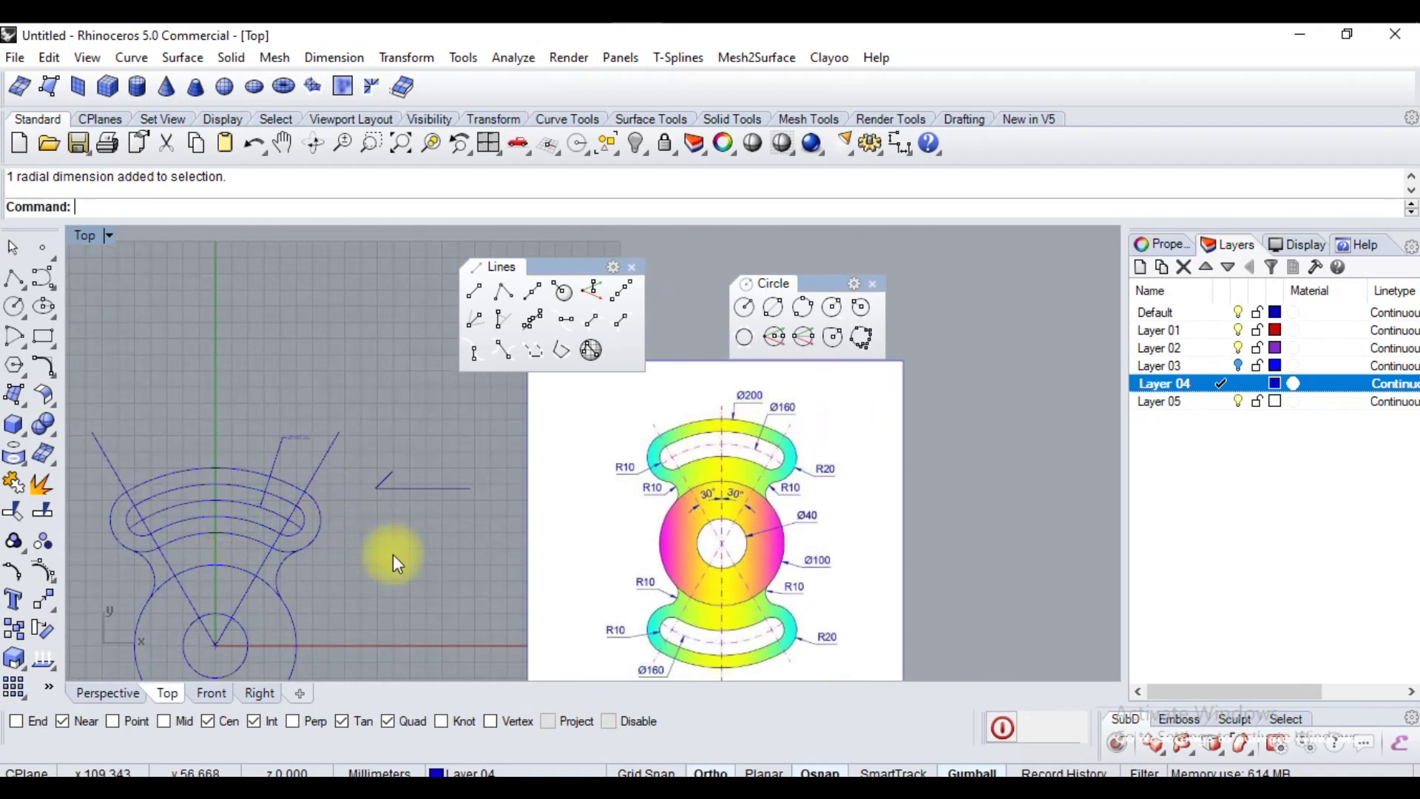
scroll(390, 384, down, 3)
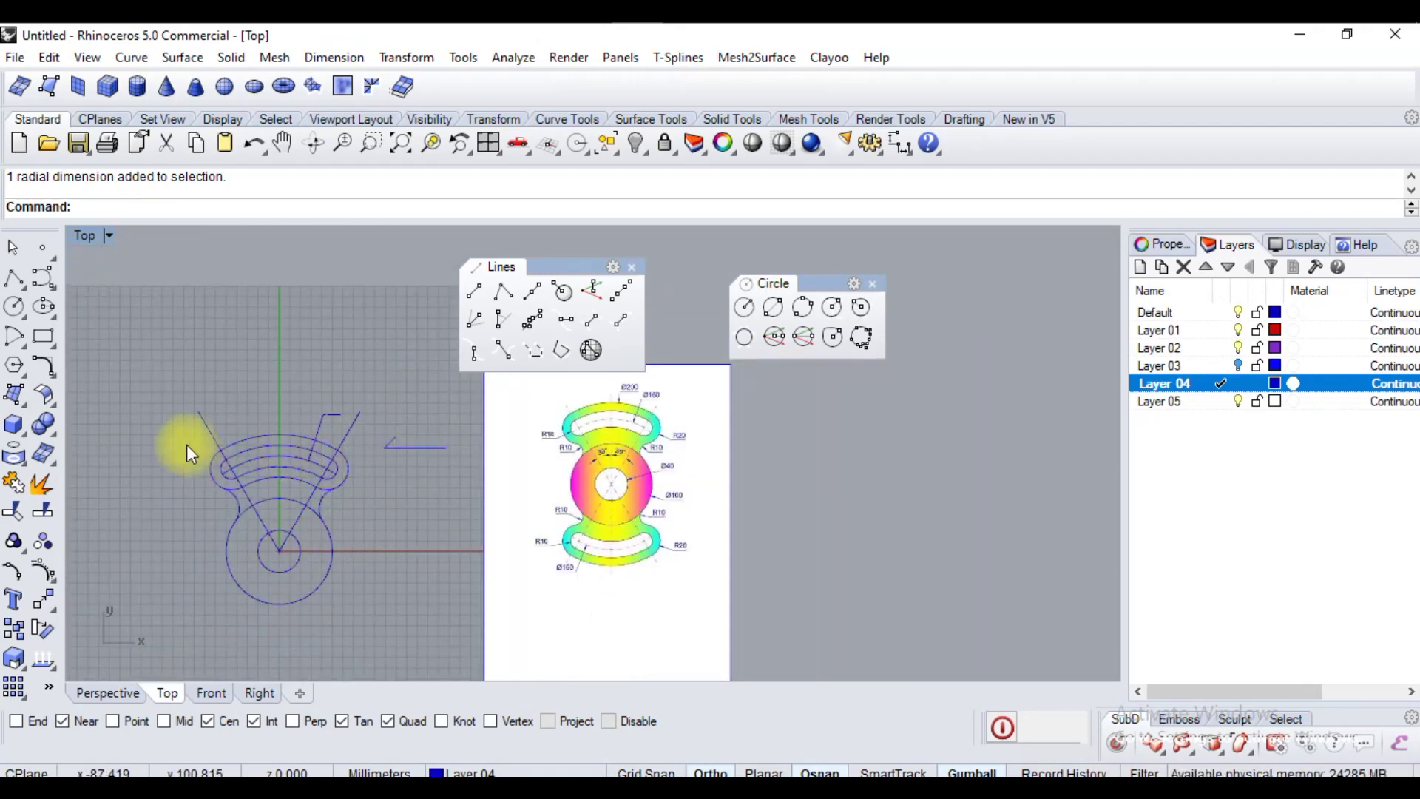
scroll(252, 428, up, 4)
click(322, 496)
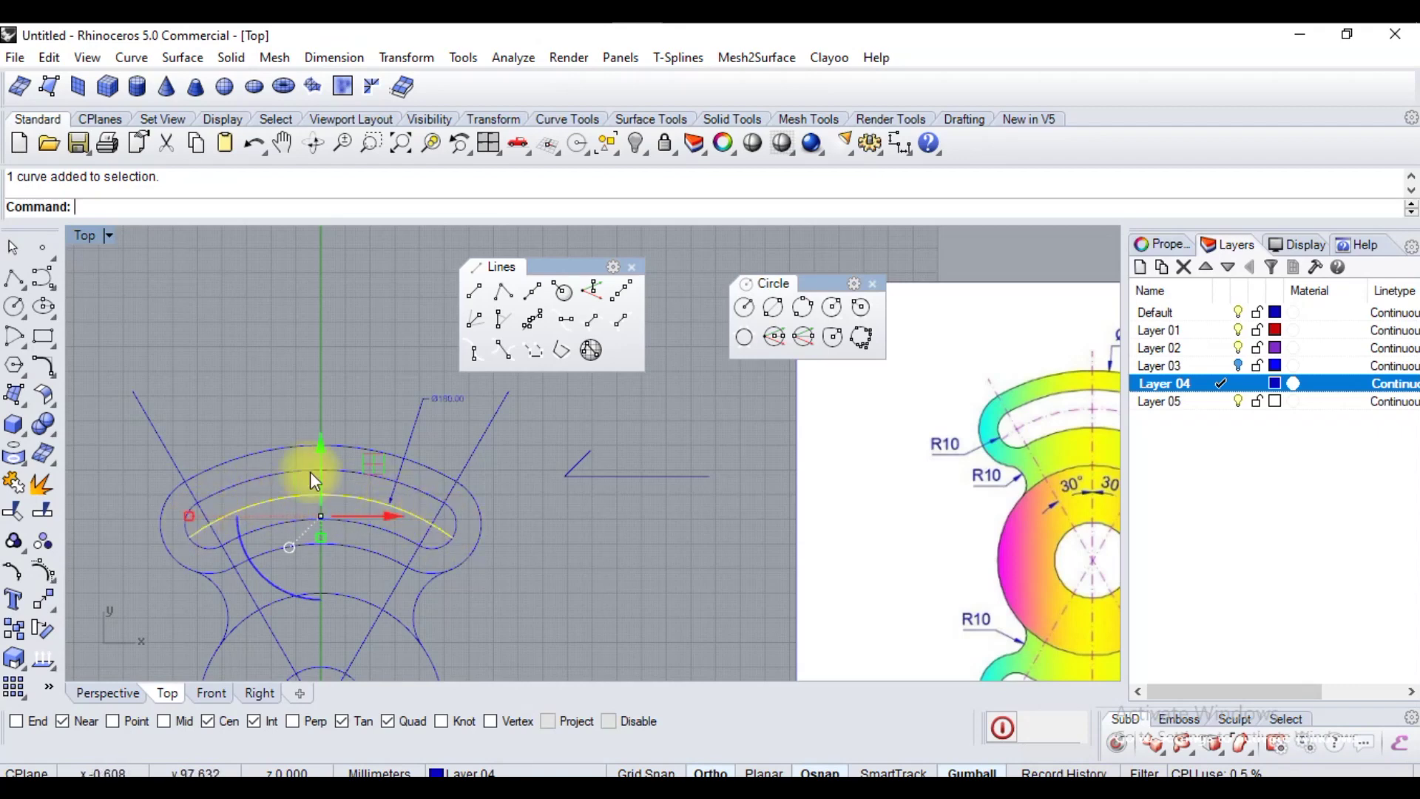
scroll(313, 481, down, 1)
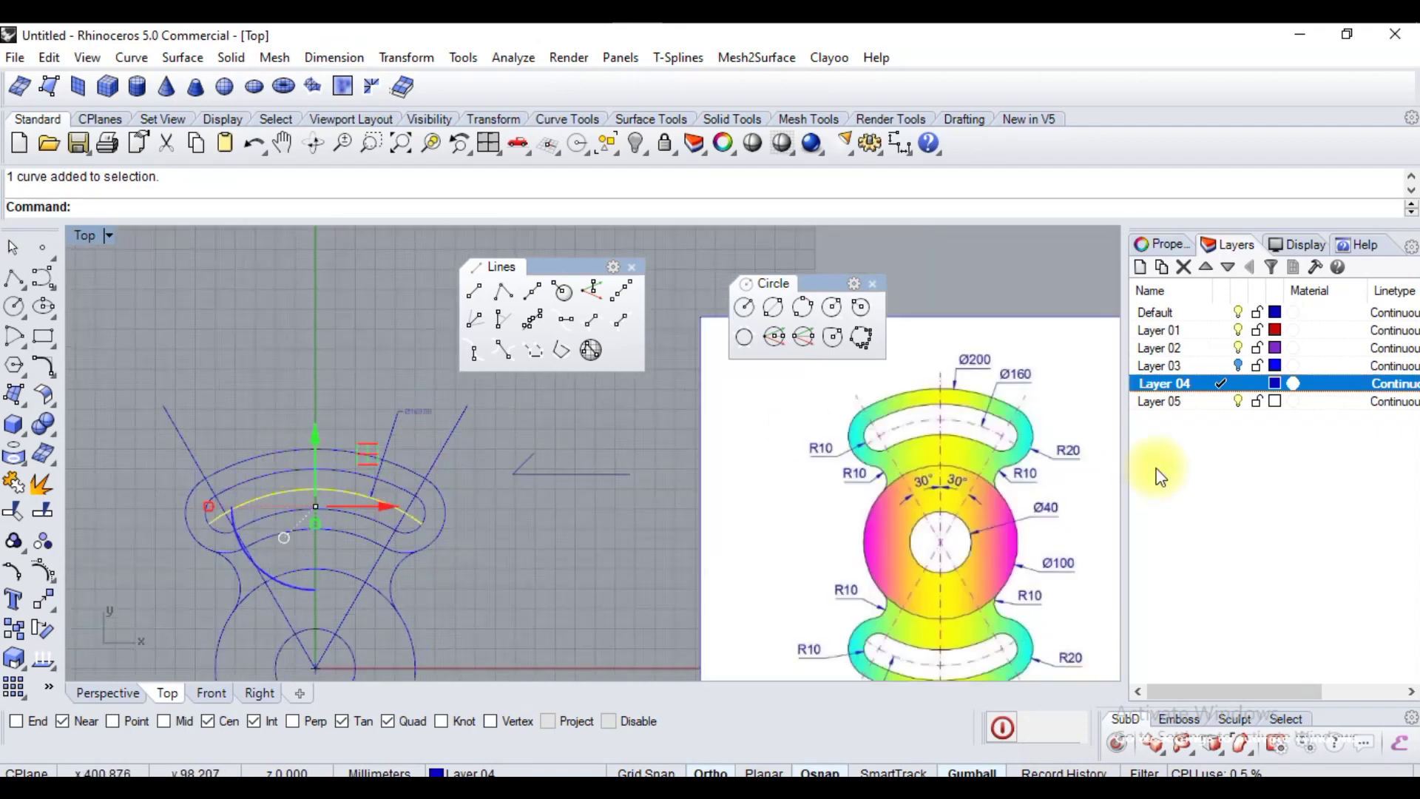
right_click(1176, 408)
click(1236, 698)
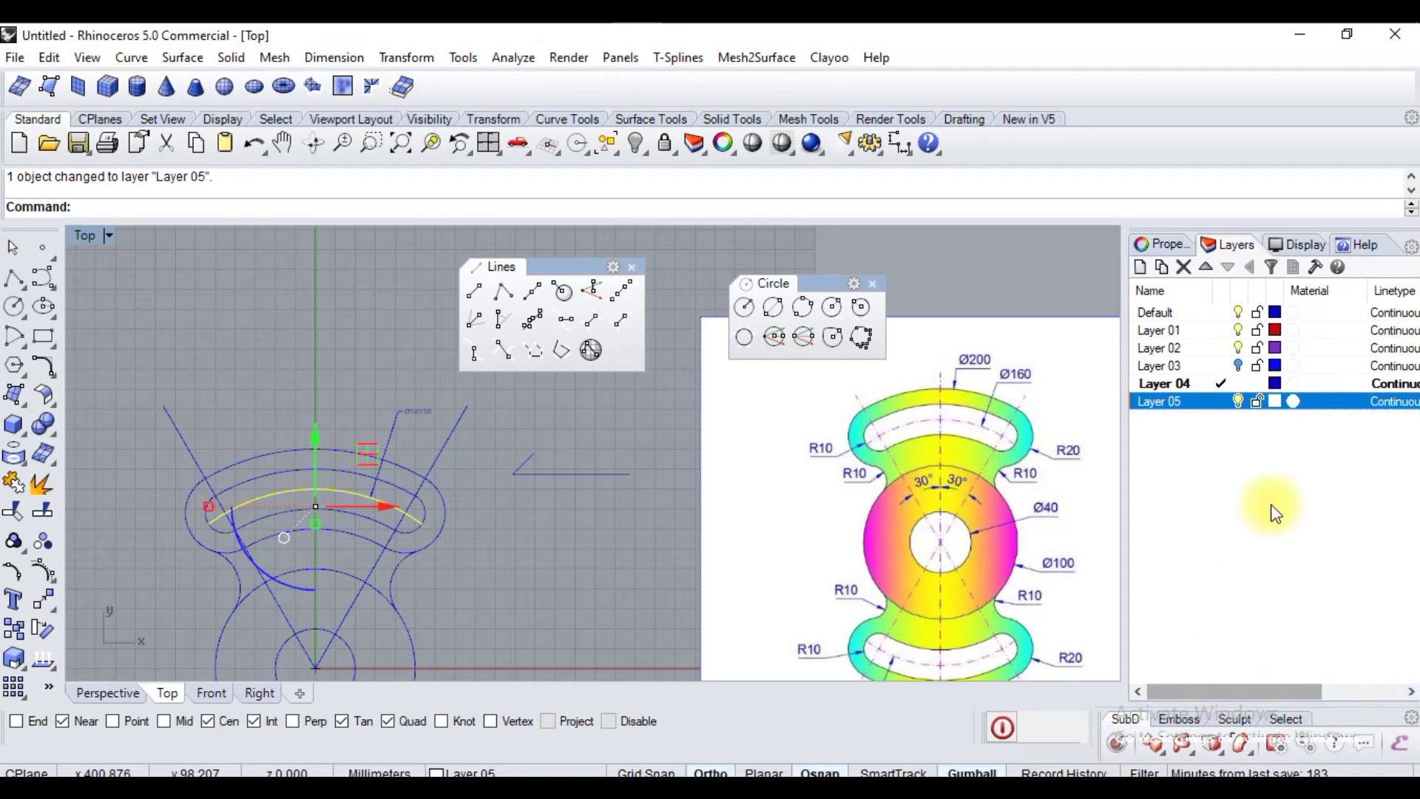
Set the linetype of Layer 05 to Dashed and check it on the slot's centreline arc.
click(1391, 401)
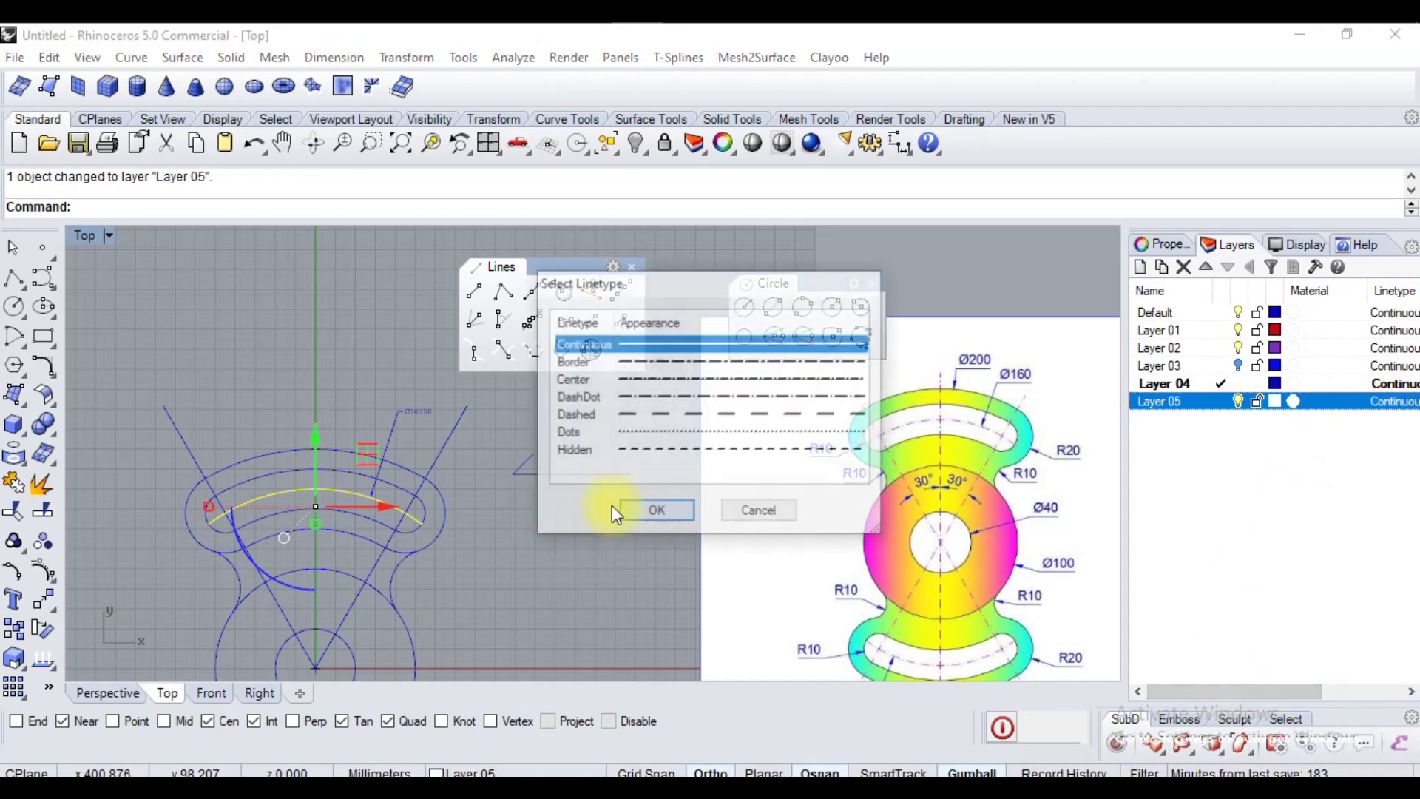
click(669, 414)
click(656, 512)
key(Escape)
scroll(266, 478, up, 5)
scroll(300, 455, down, 5)
click(312, 452)
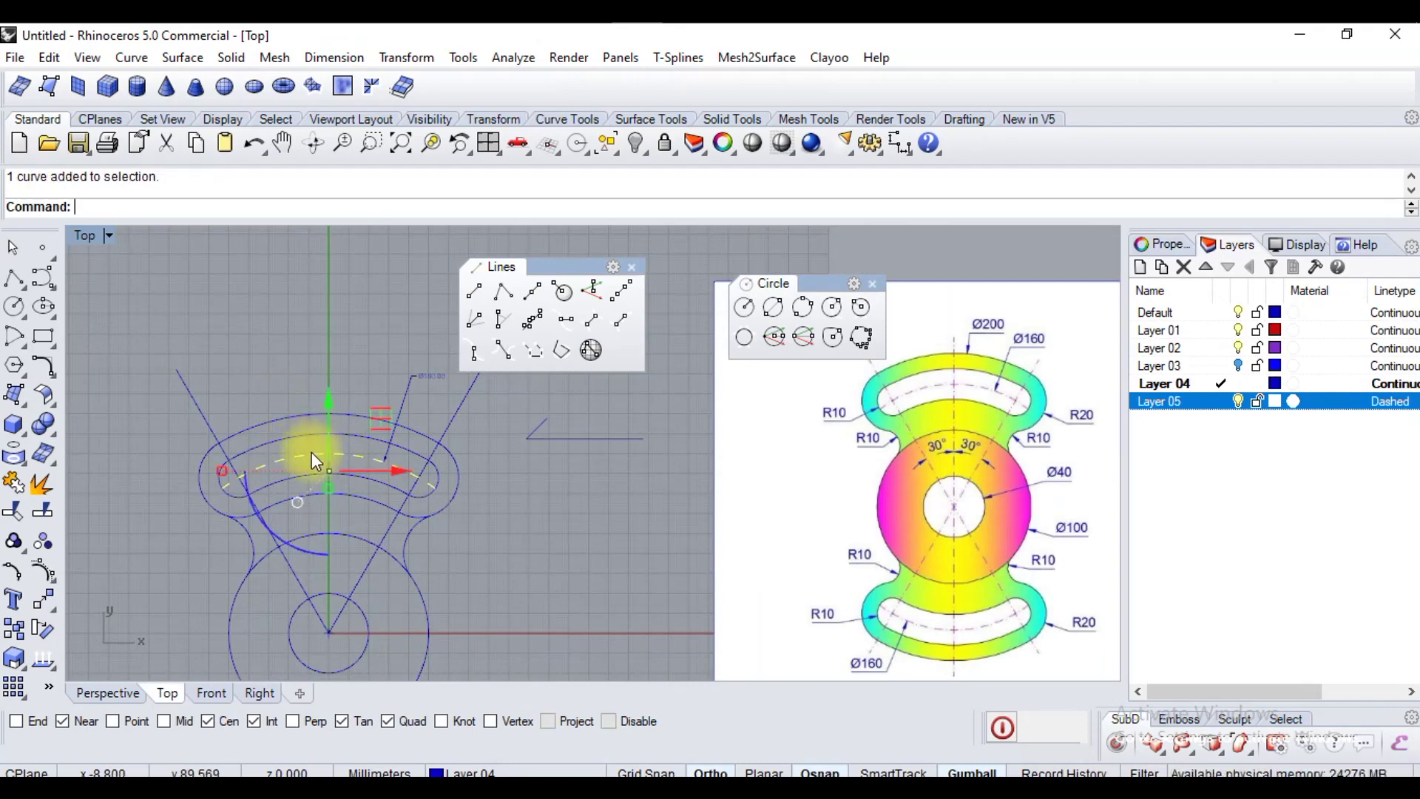
key(Escape)
Mirror a copy of the upper slot, its dashed centreline, outer outline and neck fillets below the central circle, across the horizontal axis through origin 0.
scroll(456, 442, down, 3)
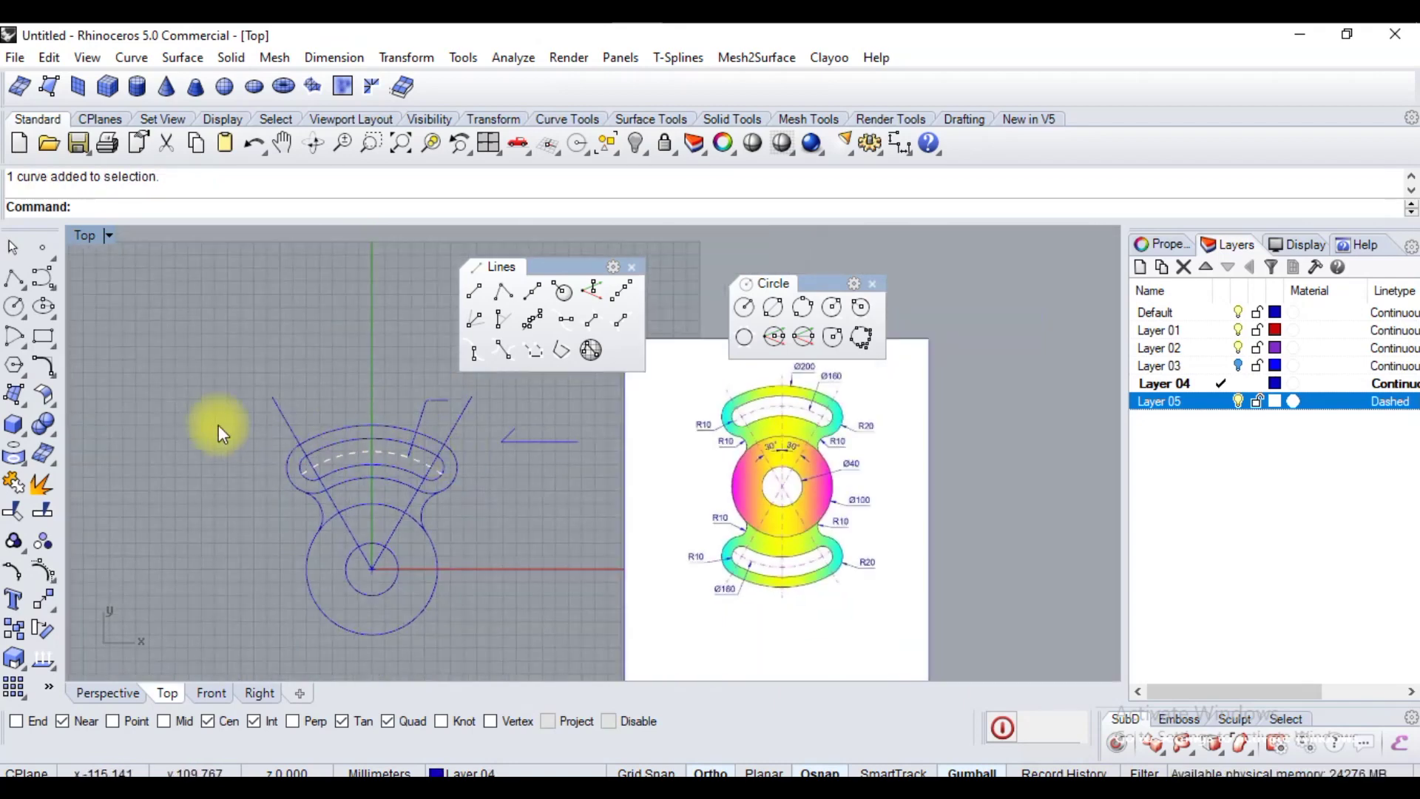
drag(232, 383, 499, 540)
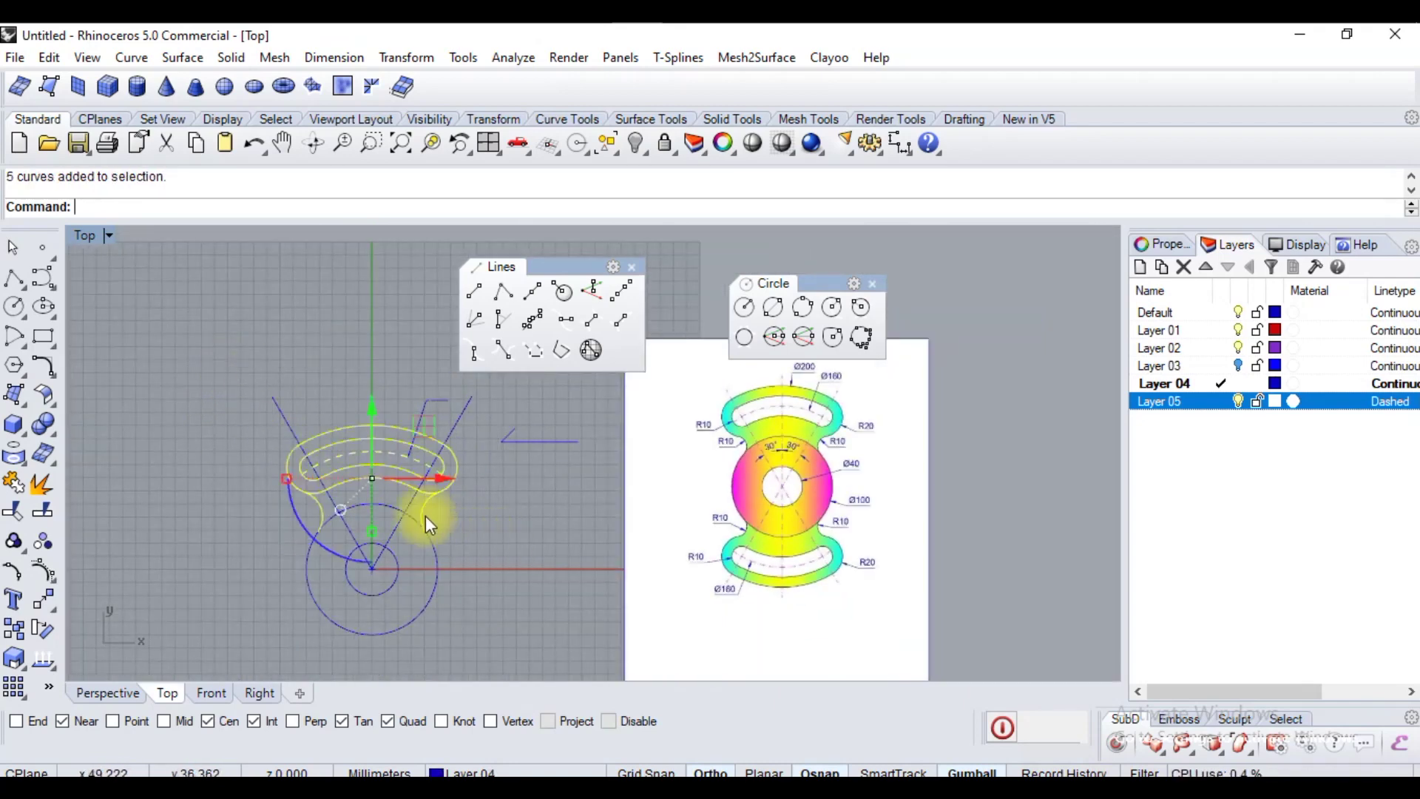
scroll(389, 493, up, 3)
scroll(389, 490, down, 3)
text(Mi)
key(Return)
click(459, 564)
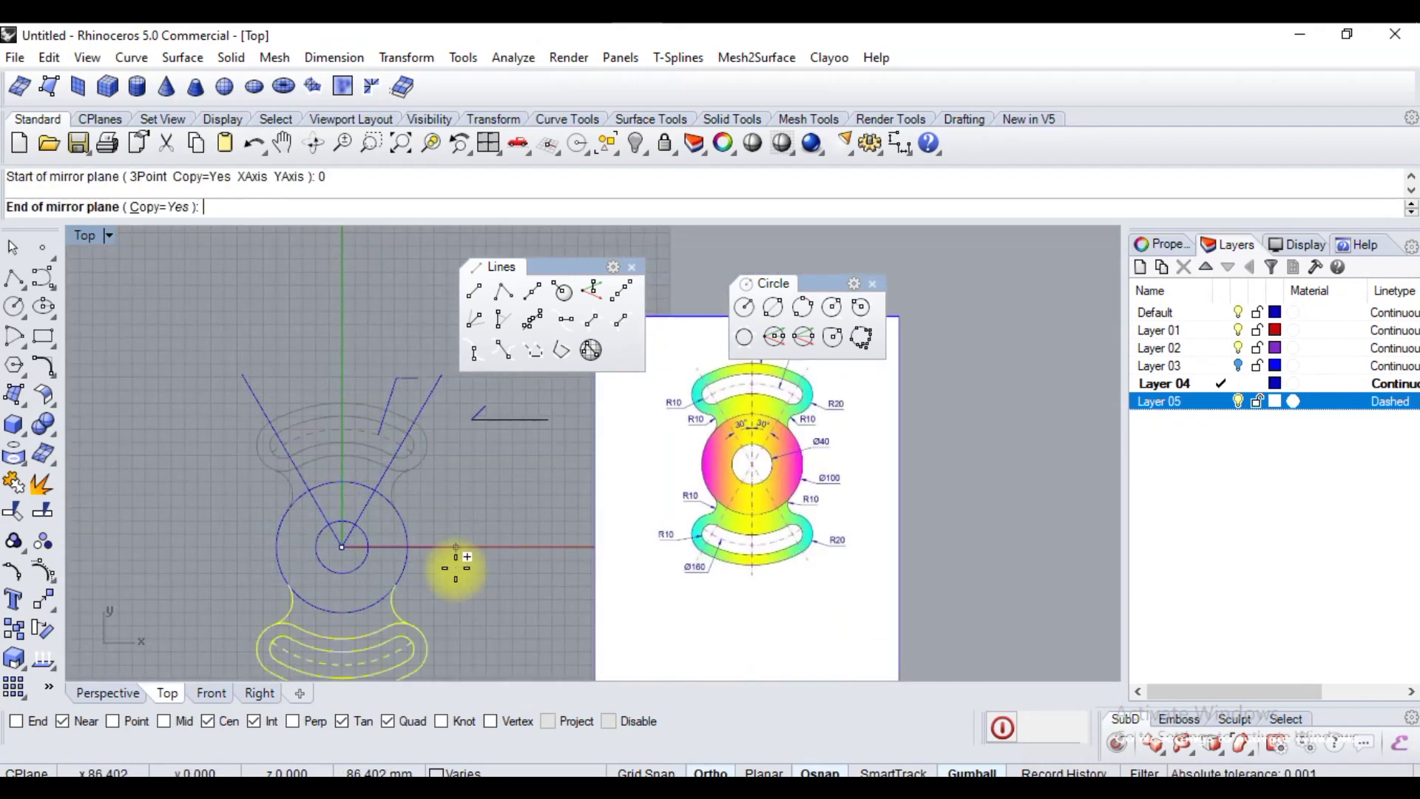
click(482, 535)
scroll(313, 601, up, 2)
scroll(316, 570, down, 2)
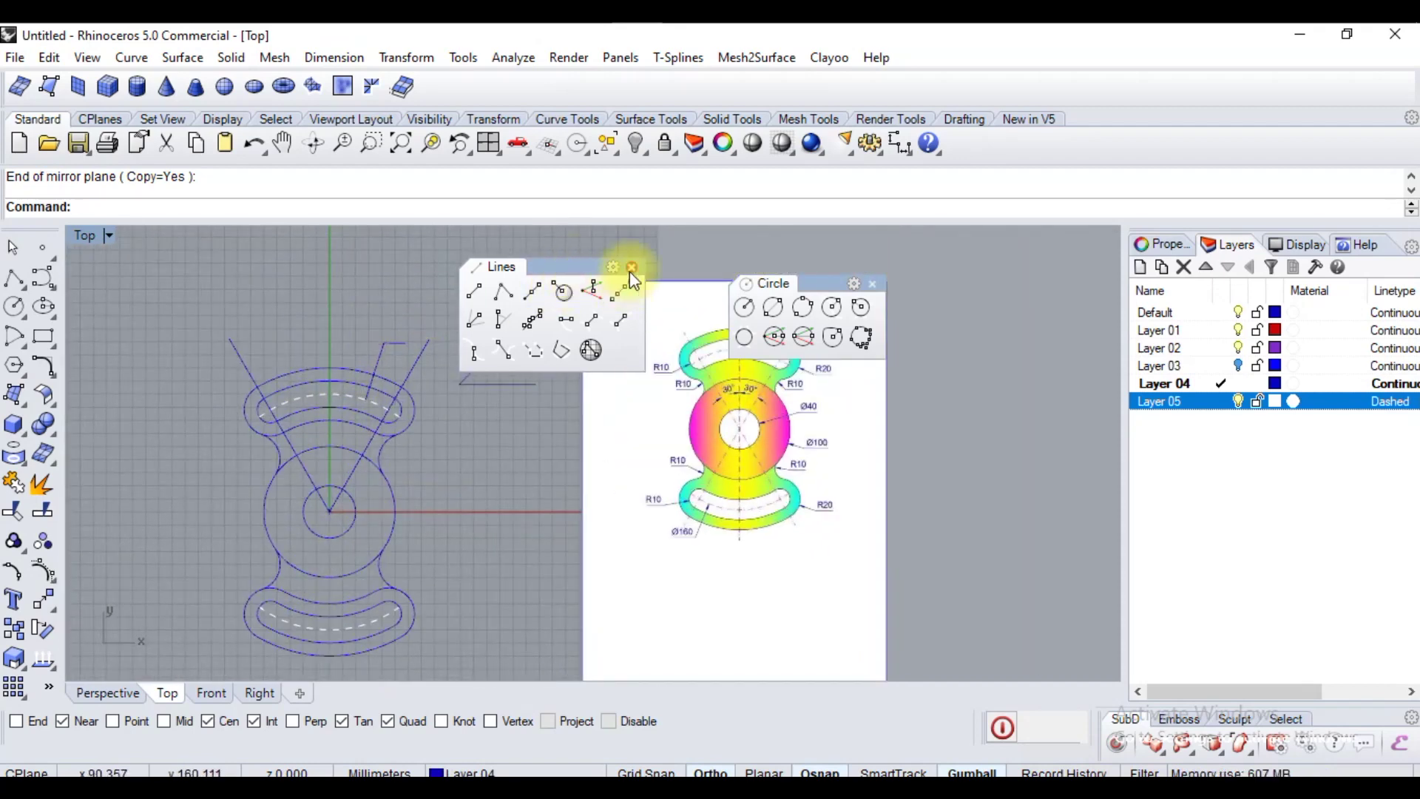
Close the floating Lines and Circle toolbars to clear the view of the profile and reference drawing.
click(632, 267)
click(877, 285)
scroll(962, 296, down, 2)
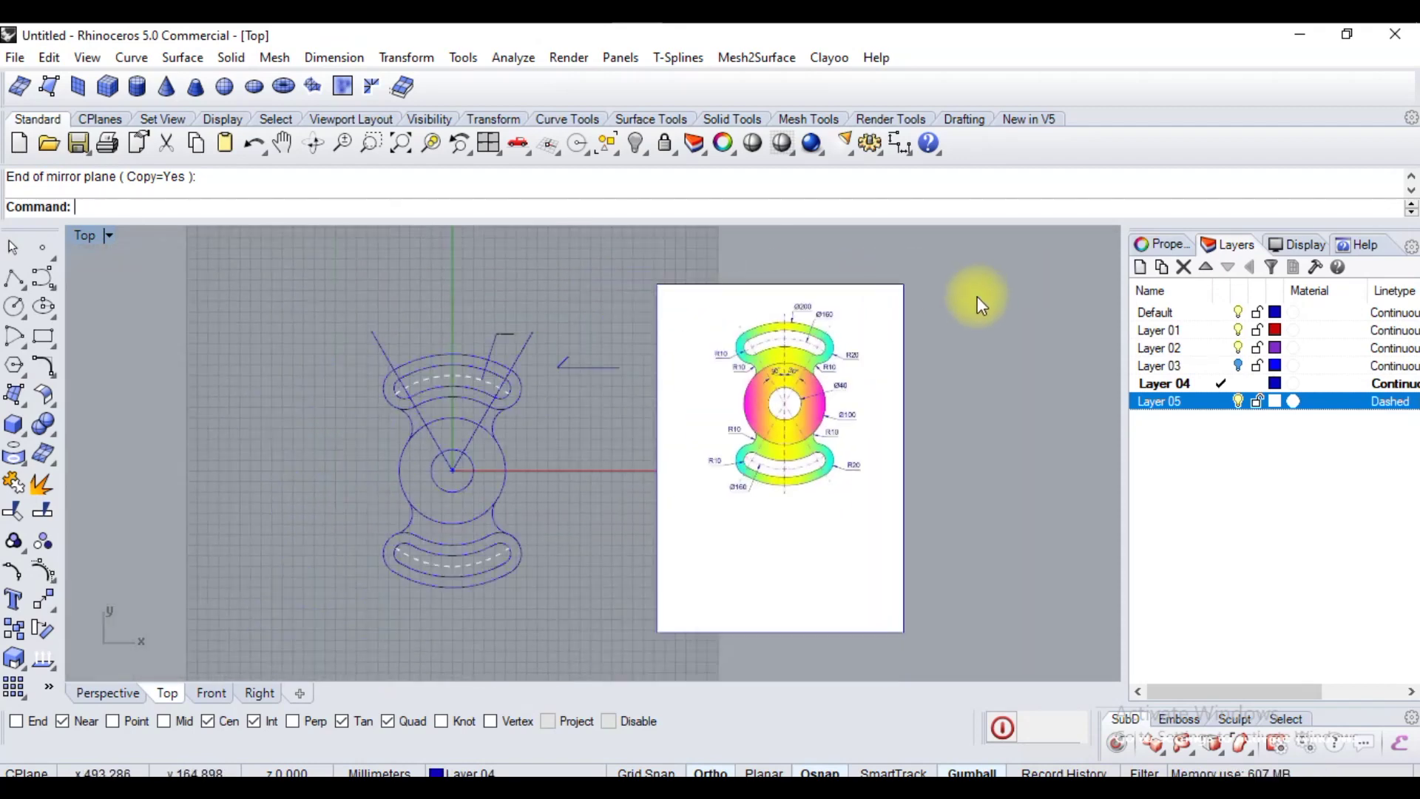
scroll(580, 404, up, 2)
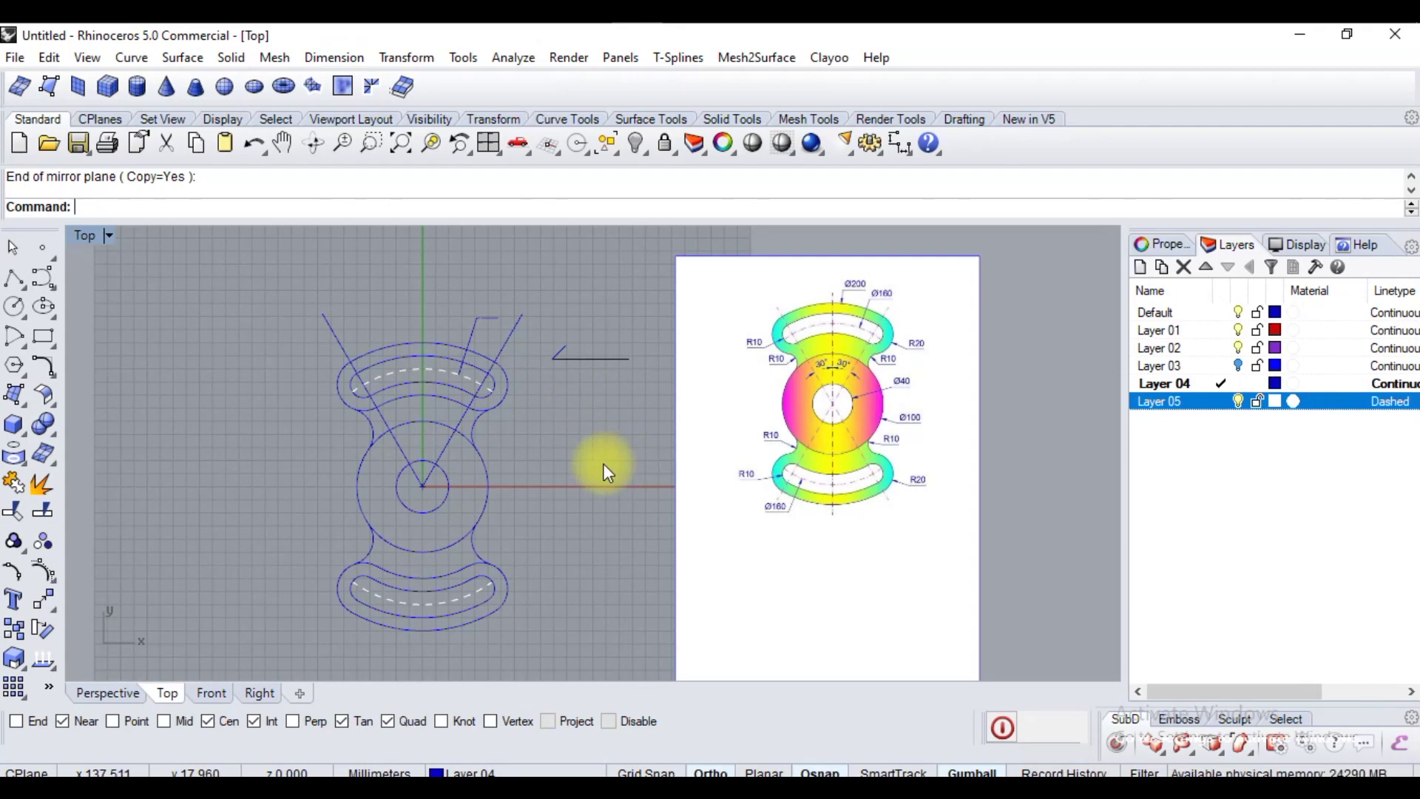